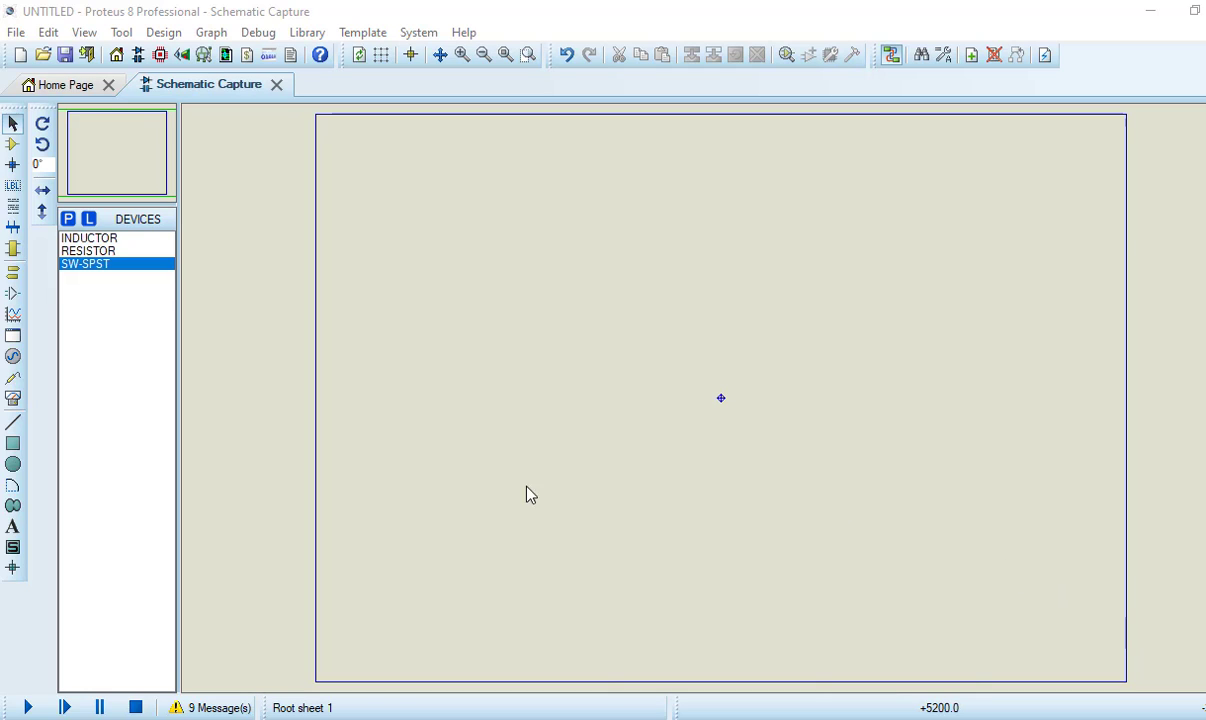
- Place a SINE generator in the upper-left area of the sheet and a GROUND terminal below it
click(13, 358)
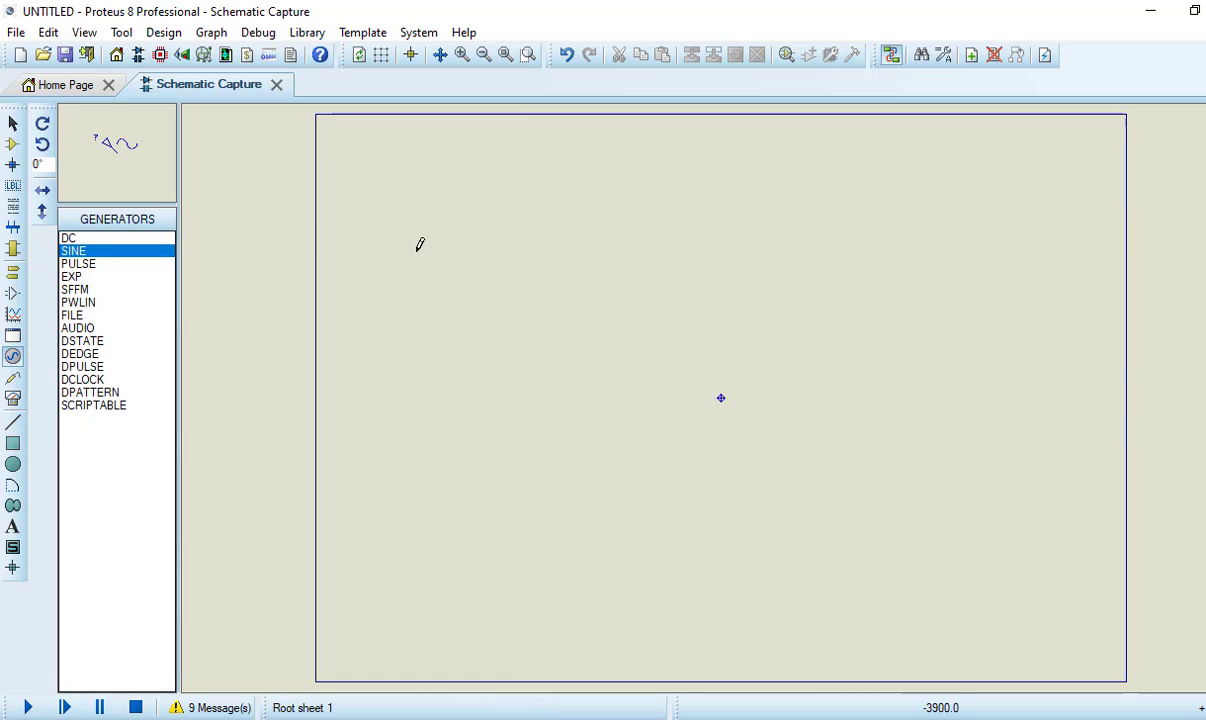
click(438, 206)
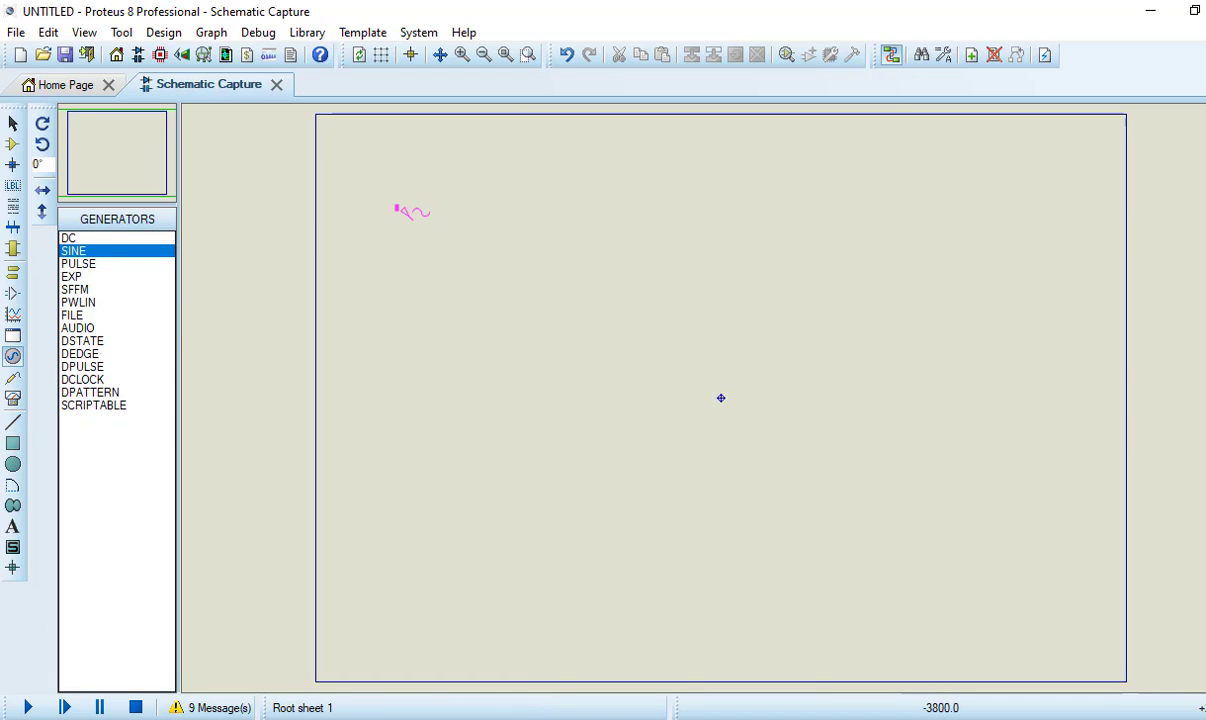
click(416, 211)
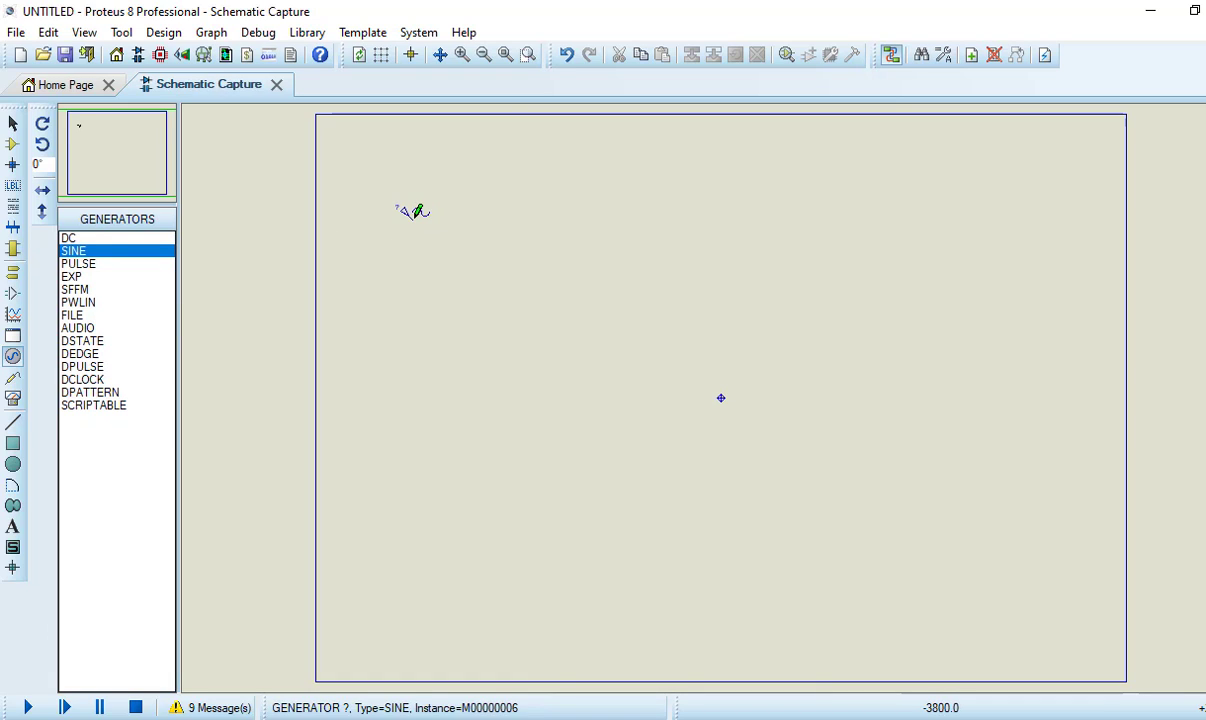
click(13, 278)
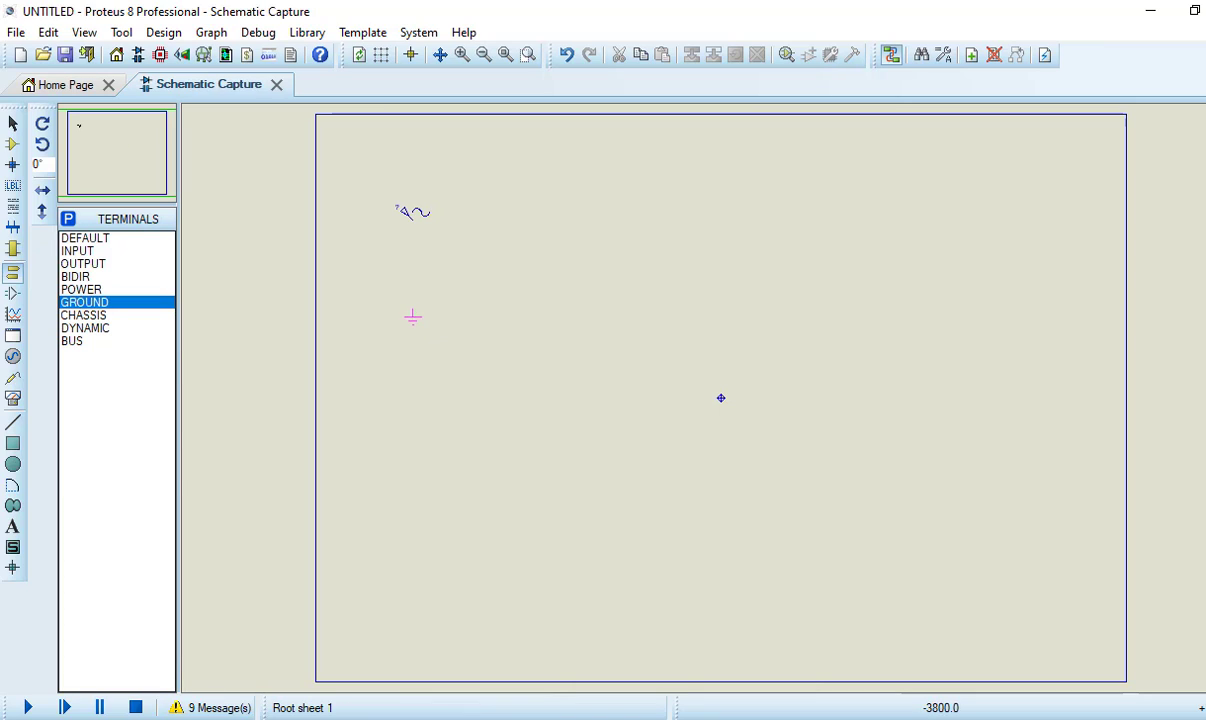
click(404, 350)
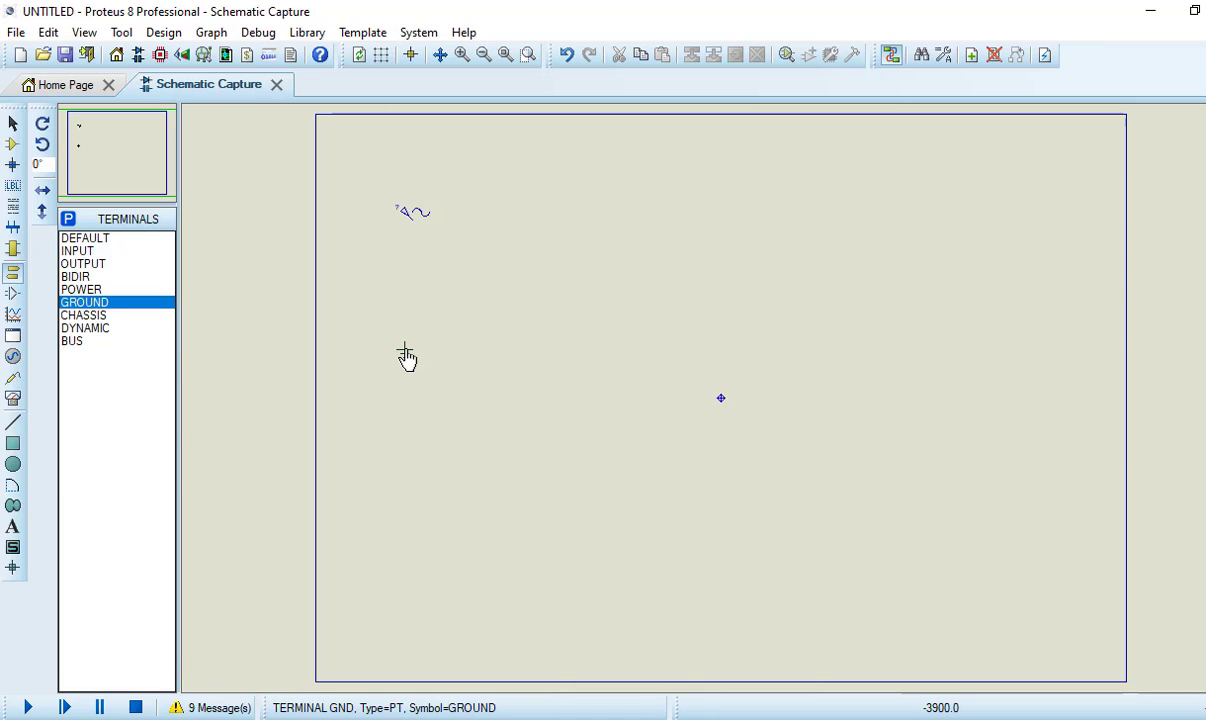
- Find the SW-SPST switch in the device library with the keyword SPST and place it to the right of the sine generator
click(13, 145)
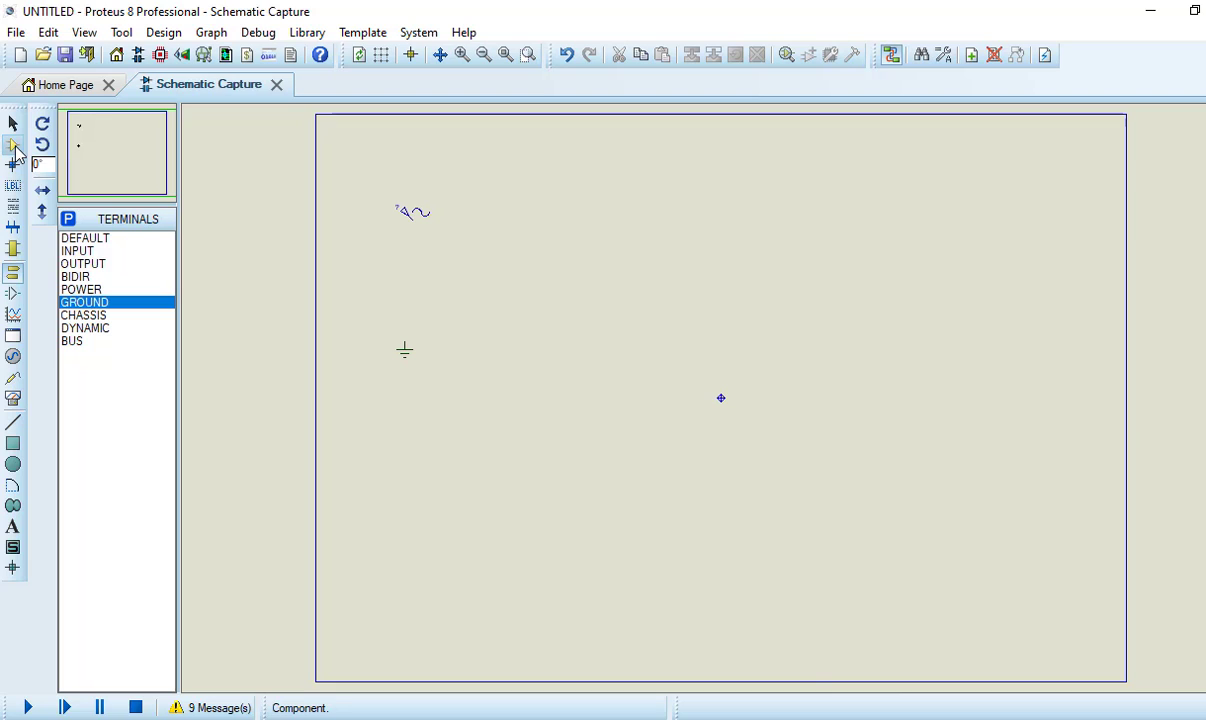
click(68, 222)
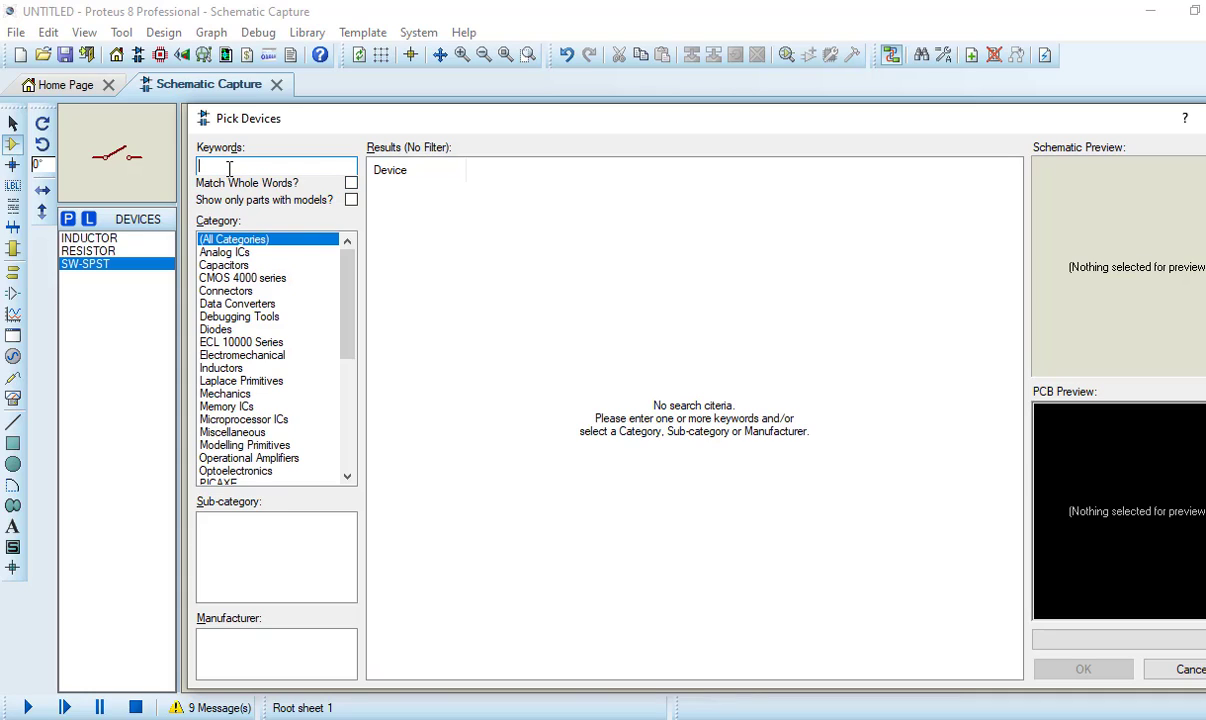
text(SP)
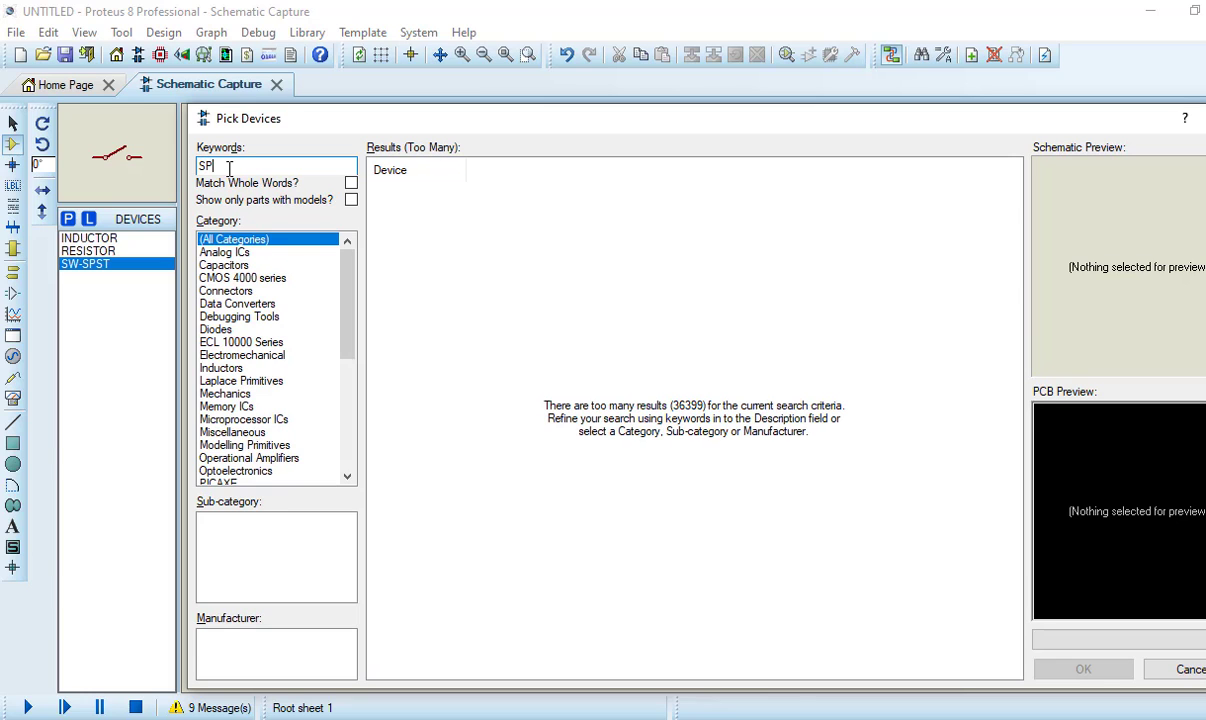
text(ST)
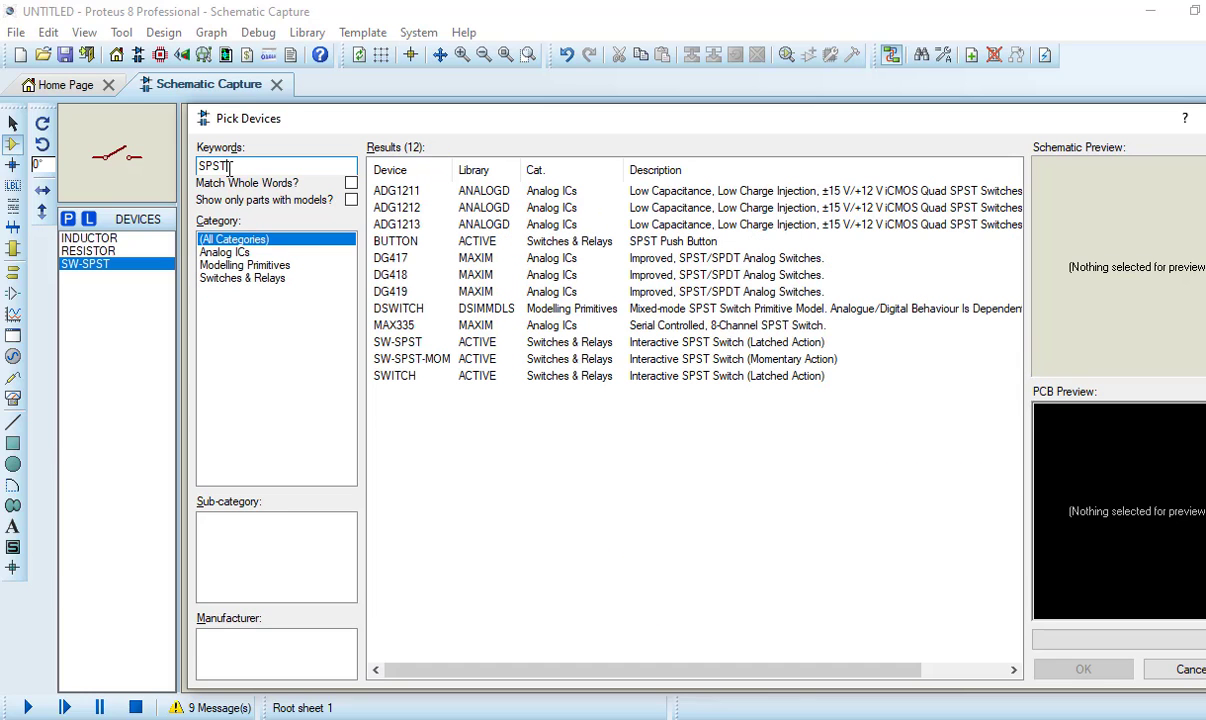
click(407, 347)
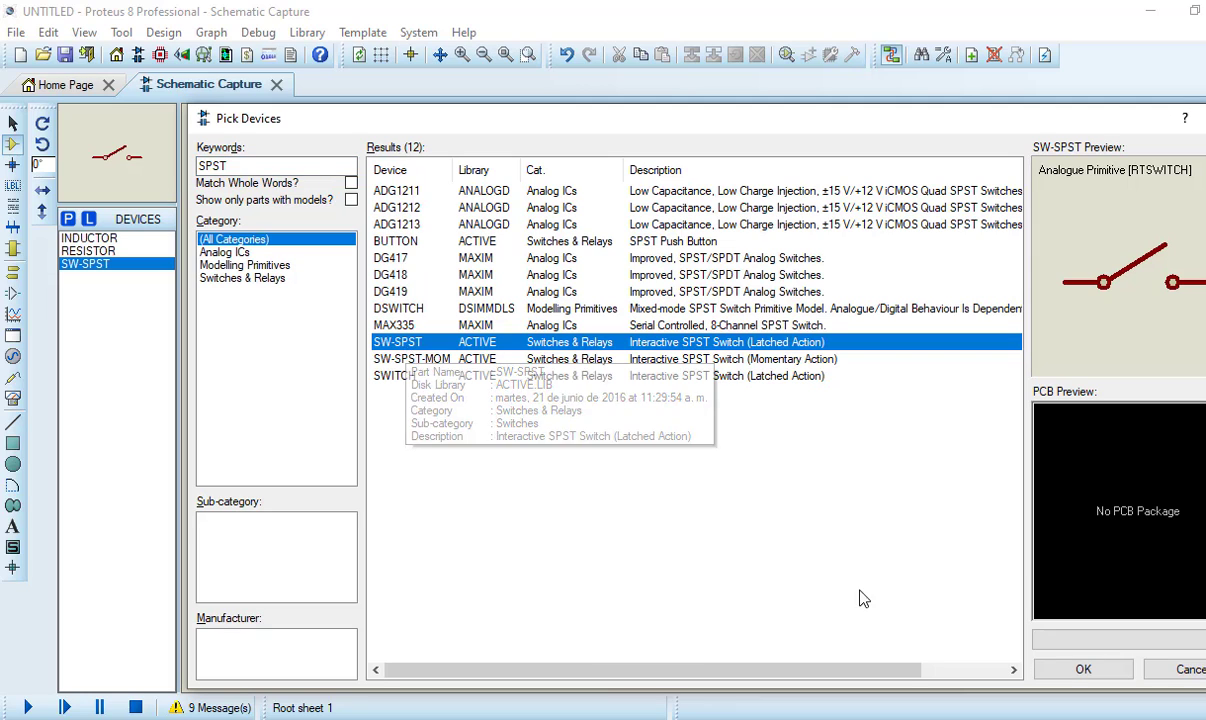
click(1072, 672)
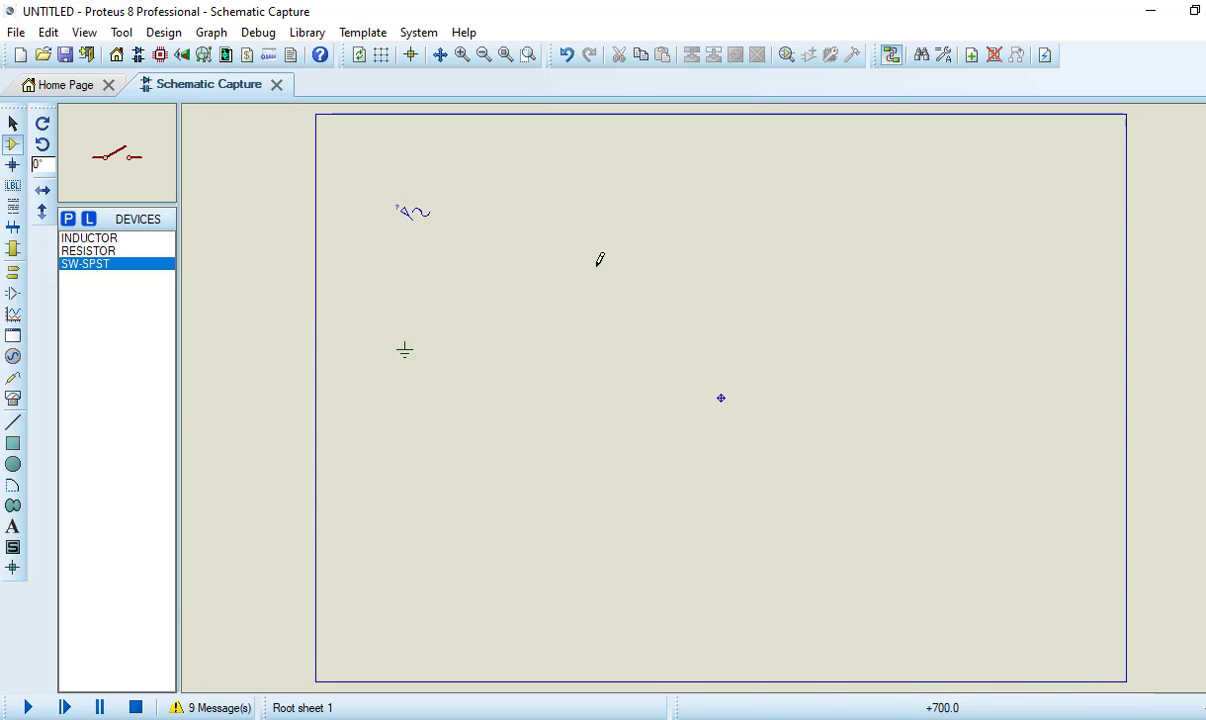
click(530, 210)
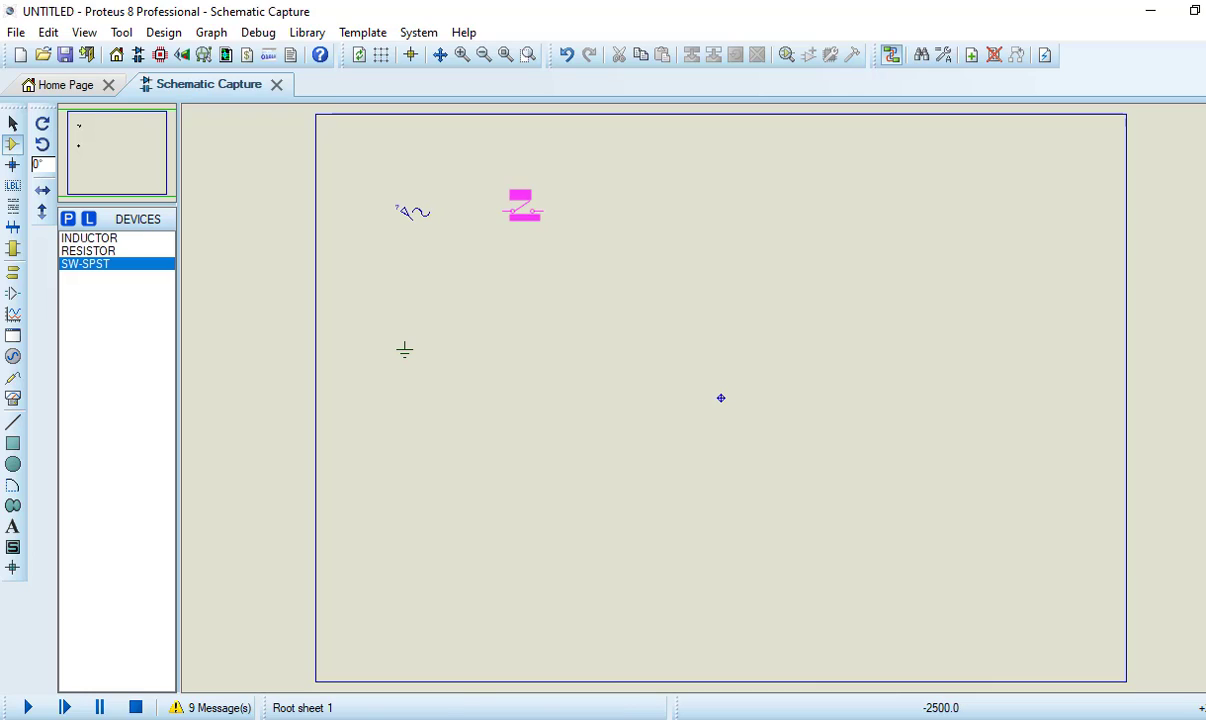
click(521, 212)
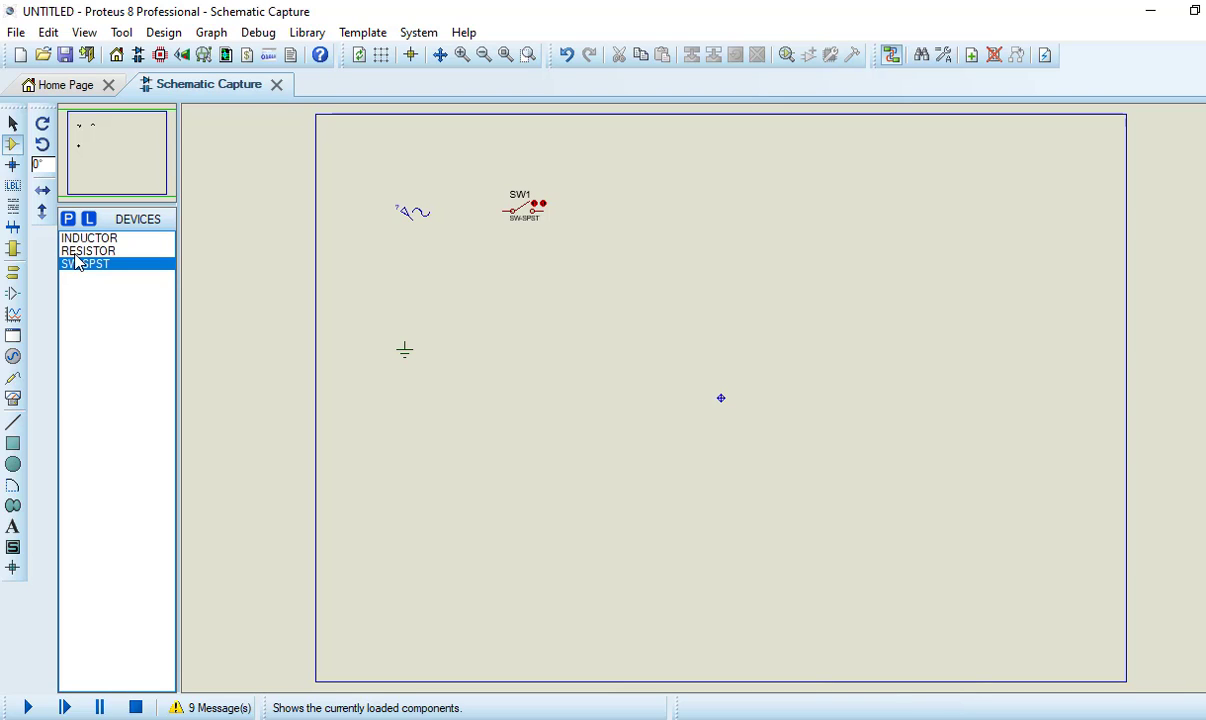
- Search the device library for "Resistor" and restrict the results to the Resistors category
click(67, 218)
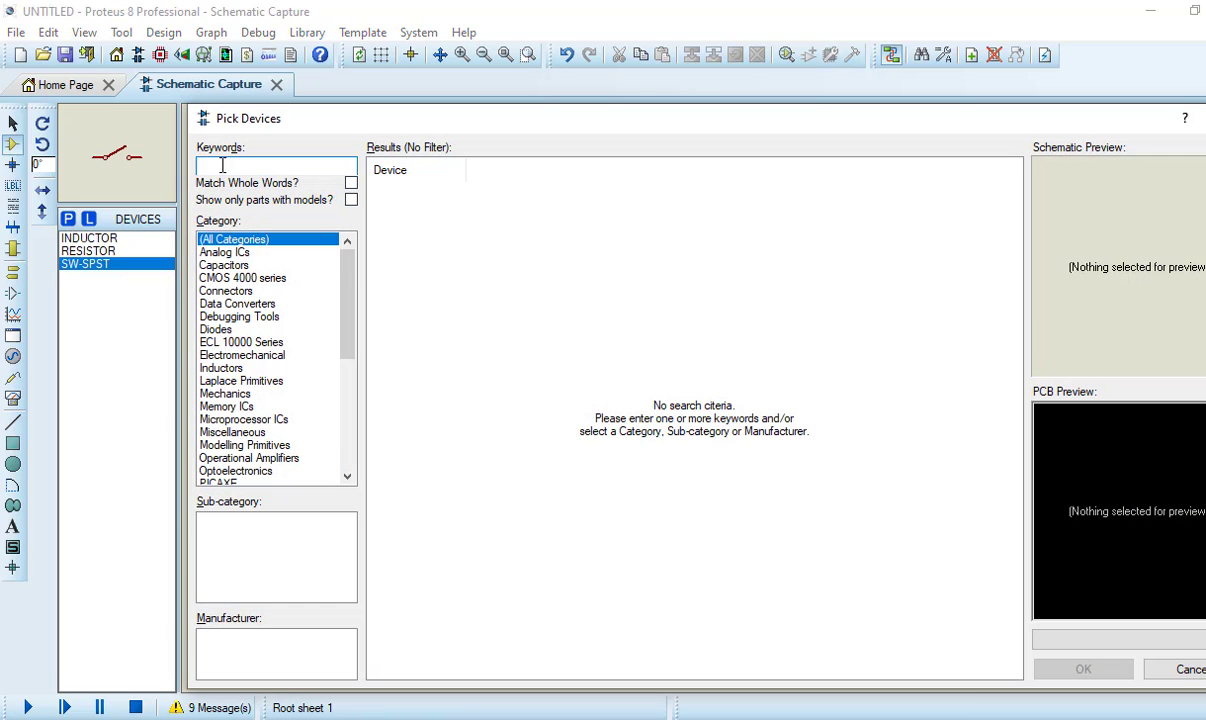
text(Res)
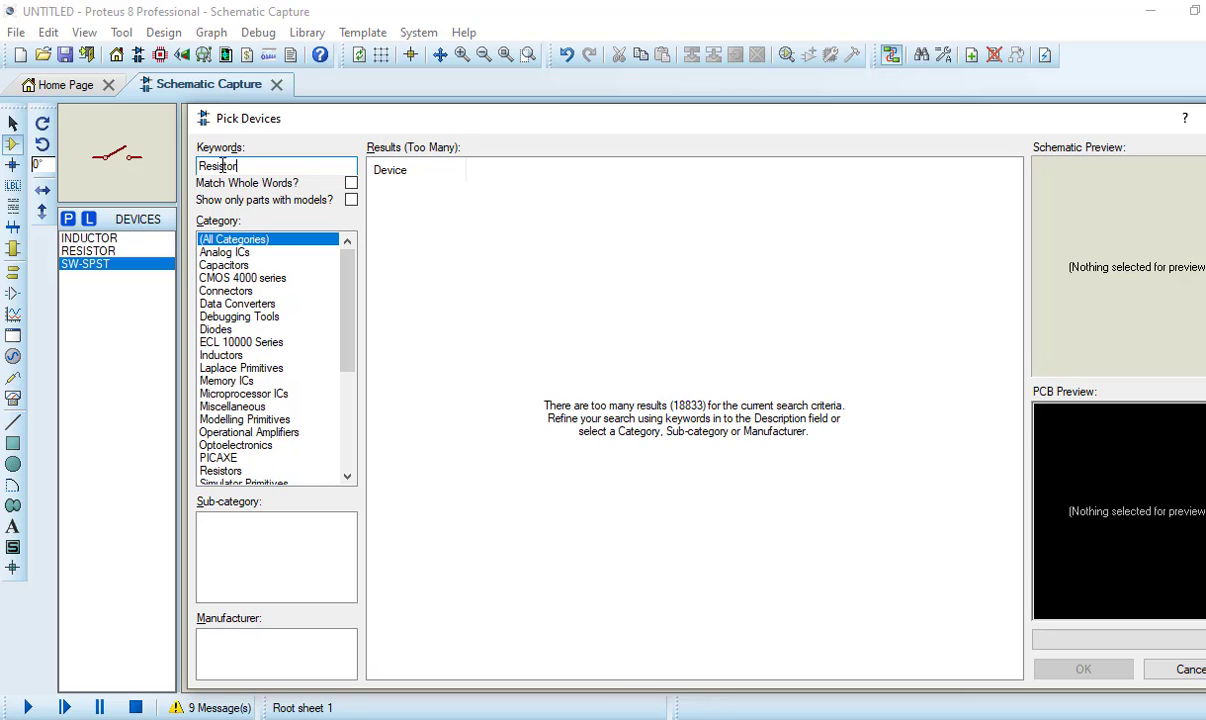
text(istor)
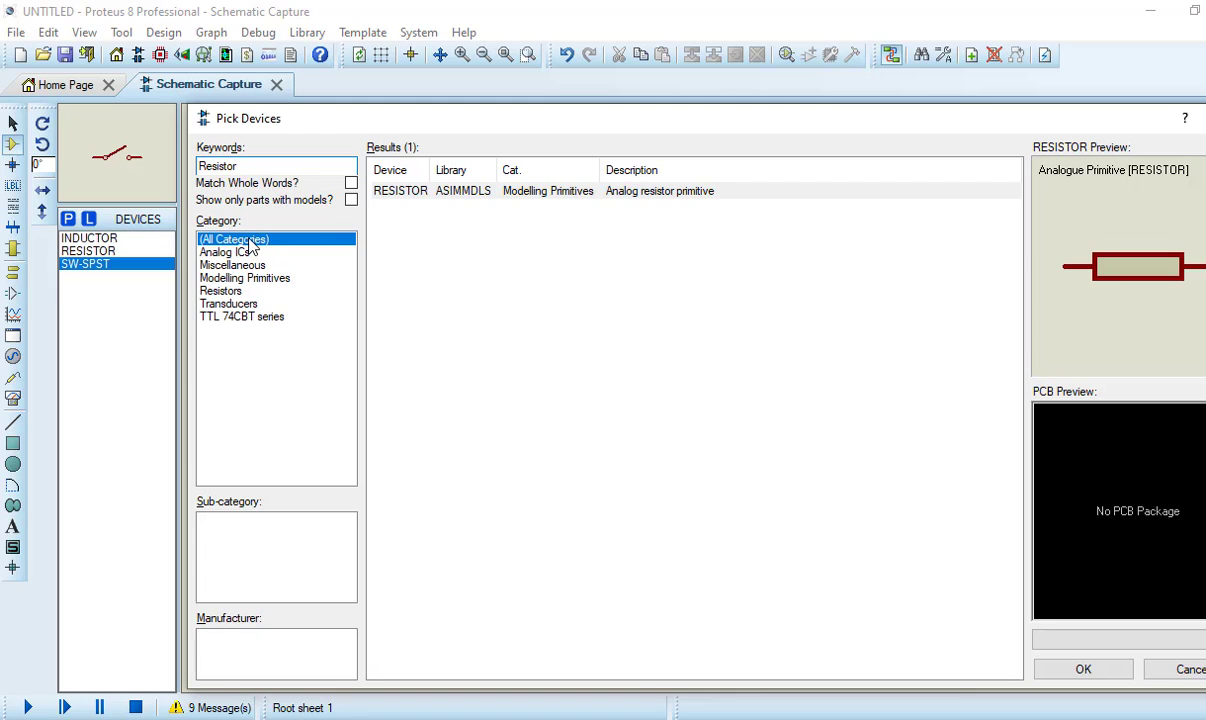
text(s)
click(228, 291)
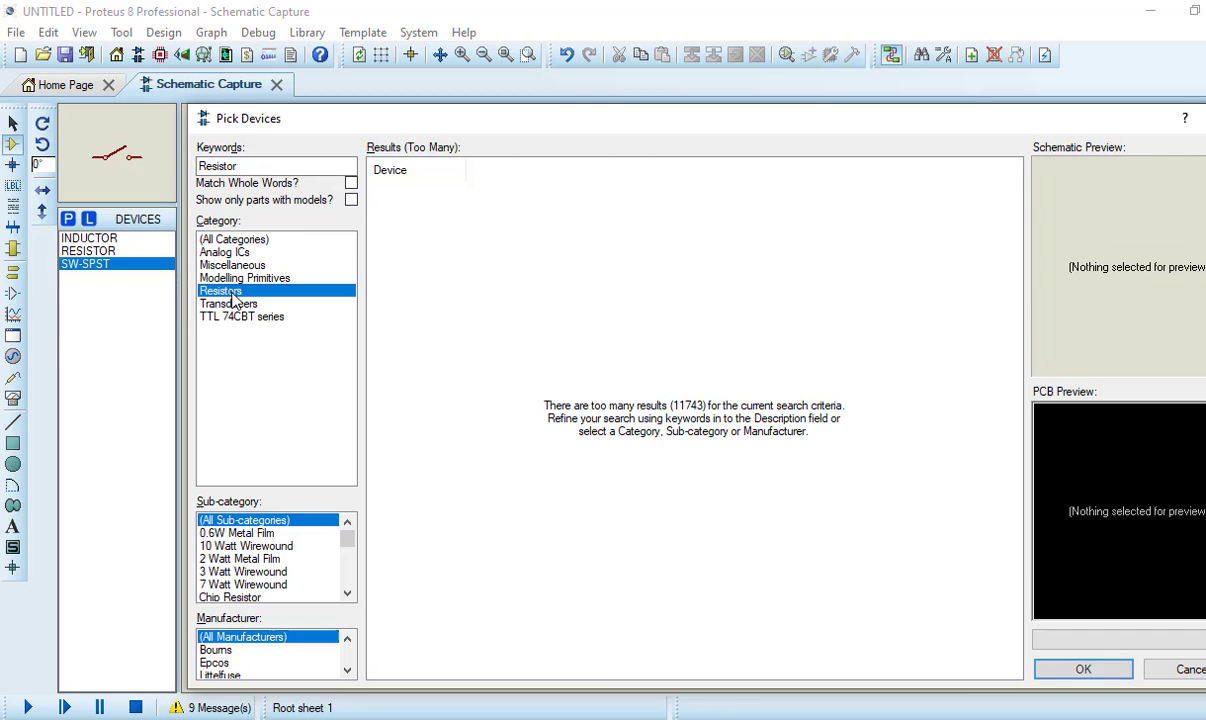
- Narrow the resistor search to the Generic sub-category and pick the RES device
click(347, 593)
click(347, 593)
click(347, 593)
click(347, 593)
click(347, 593)
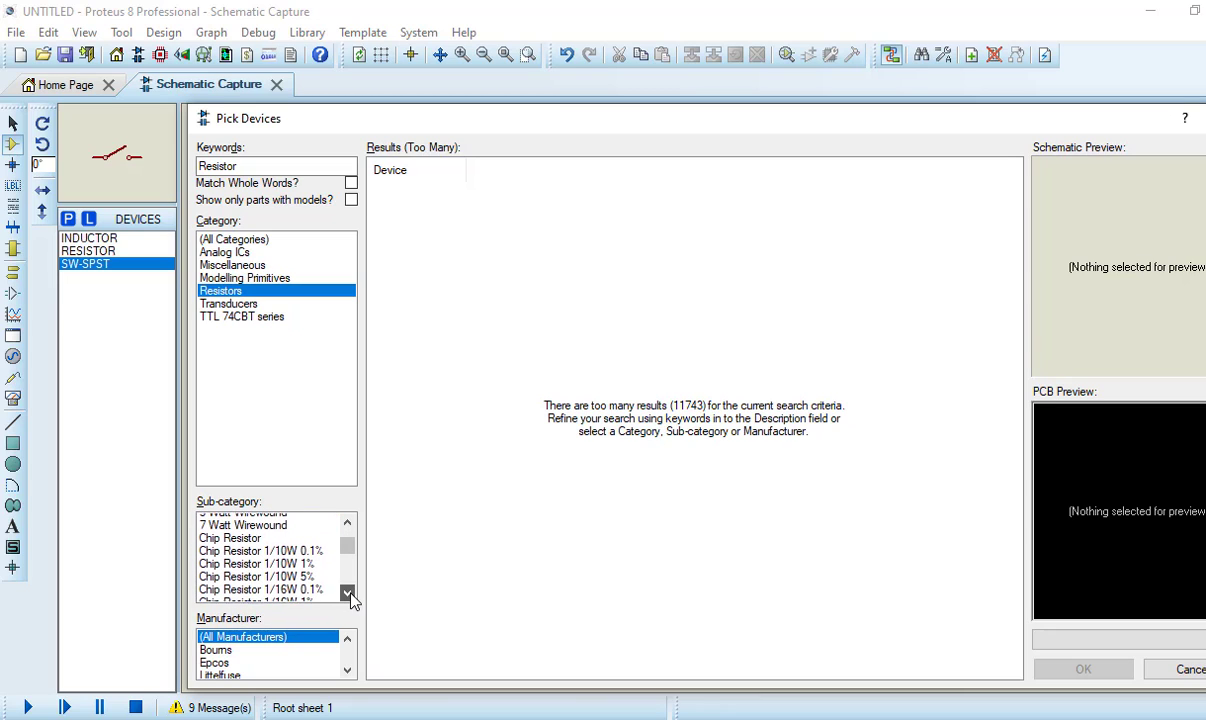
click(347, 593)
click(347, 593)
click(347, 593)
click(347, 593)
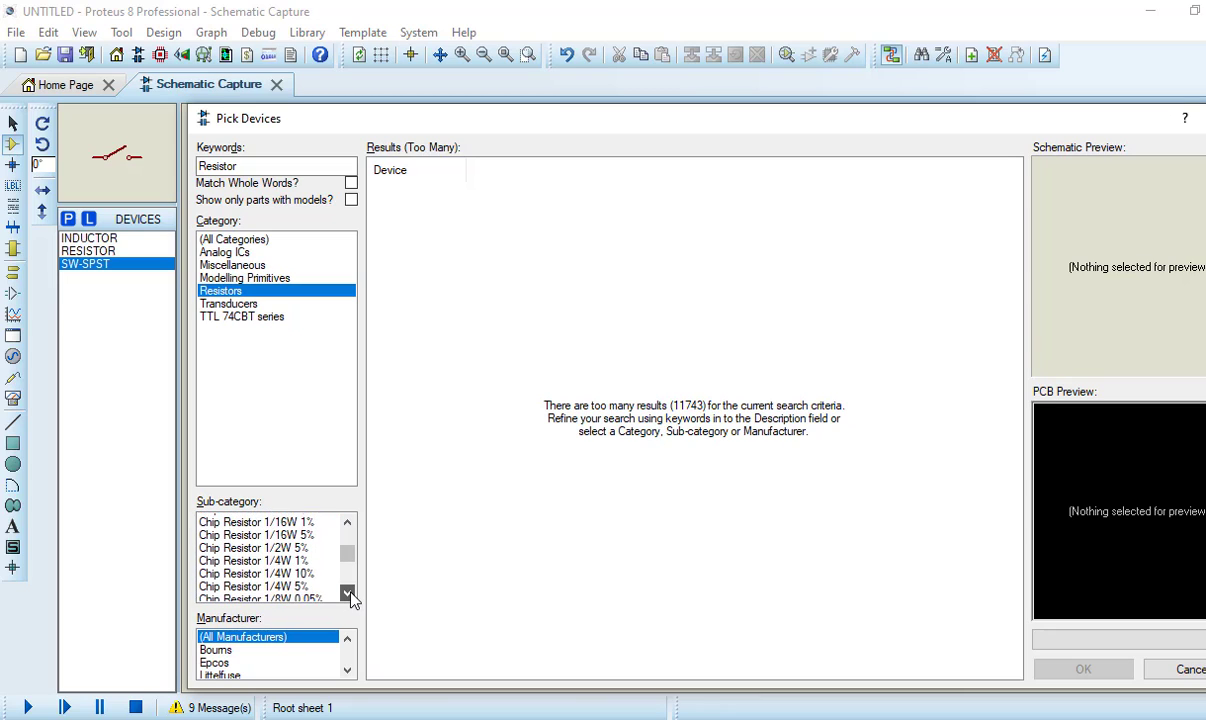
click(347, 593)
click(347, 593)
click(347, 593)
click(347, 593)
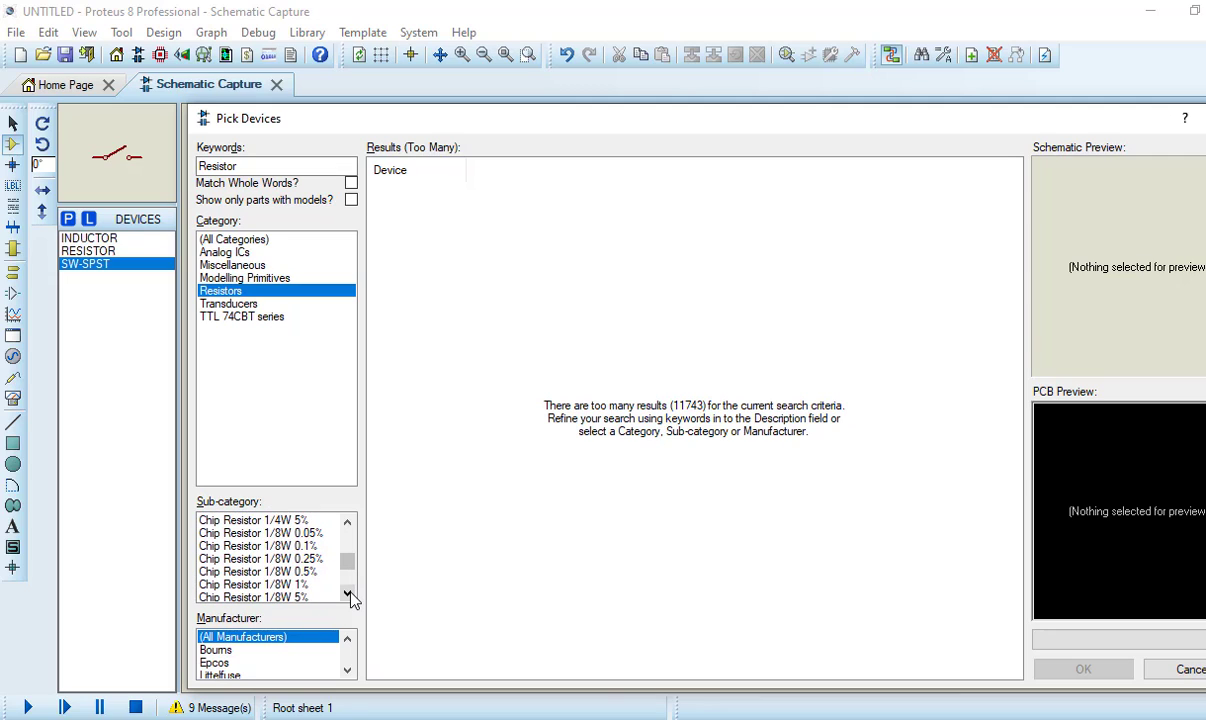
click(347, 593)
click(347, 593)
click(347, 593)
click(347, 593)
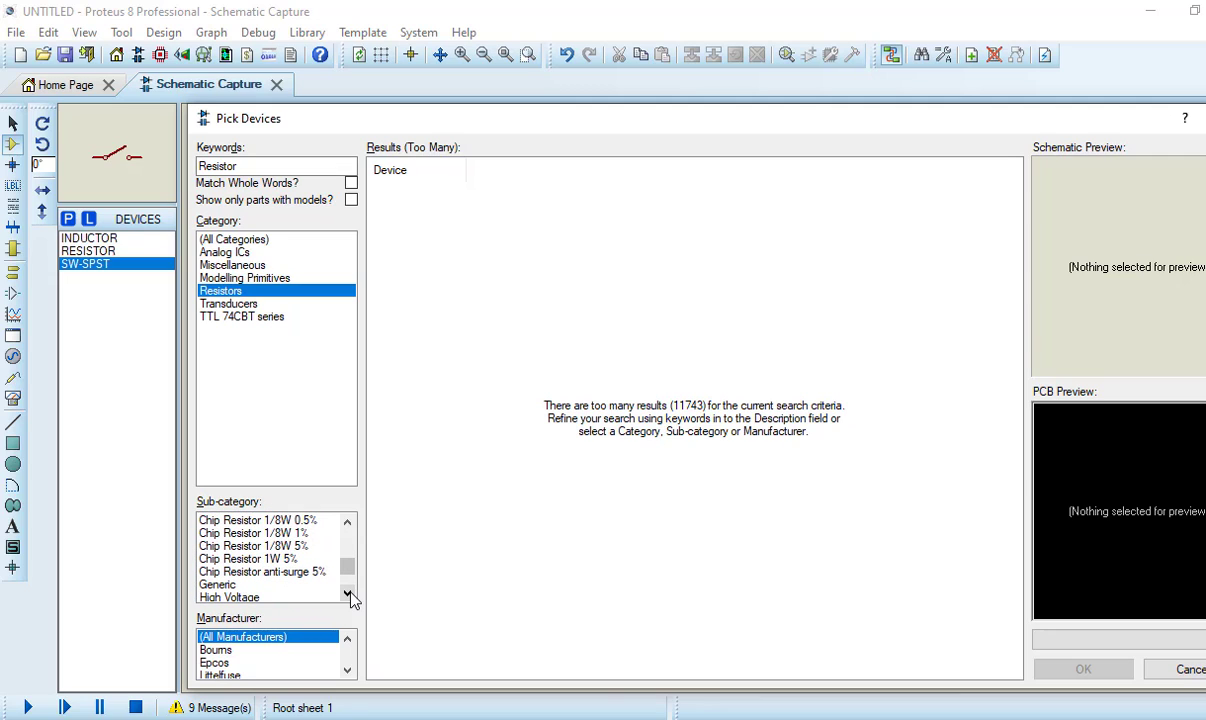
click(218, 584)
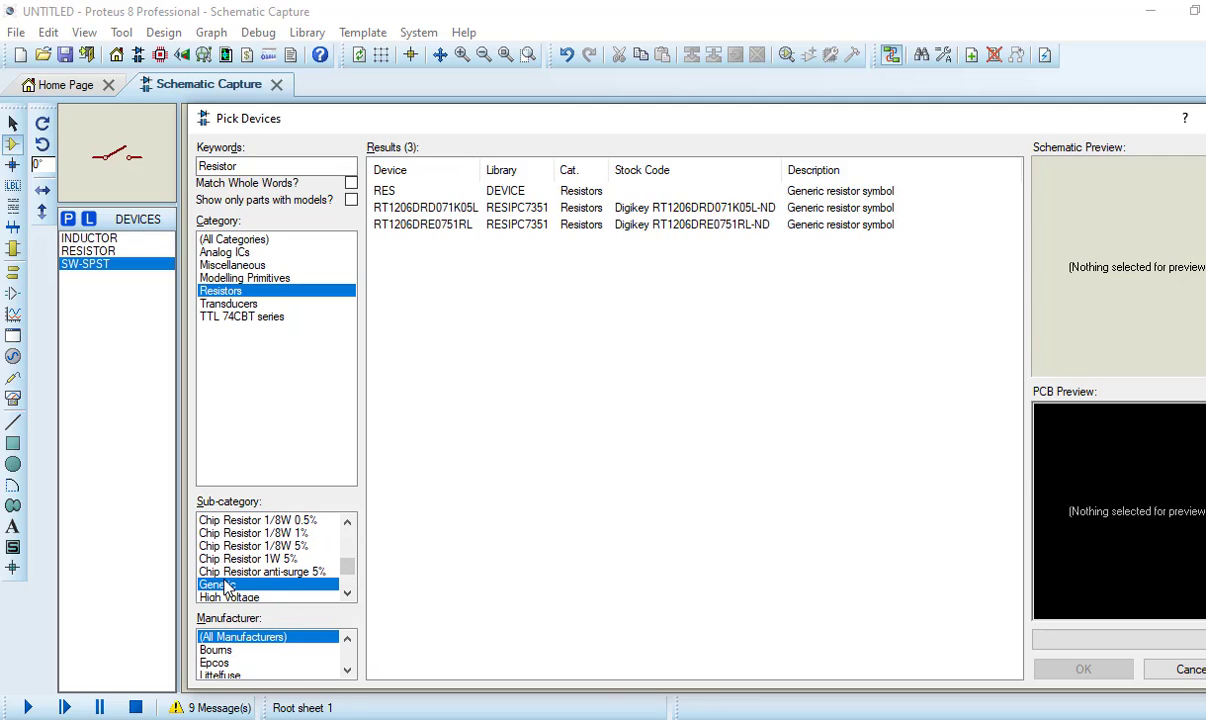
click(456, 190)
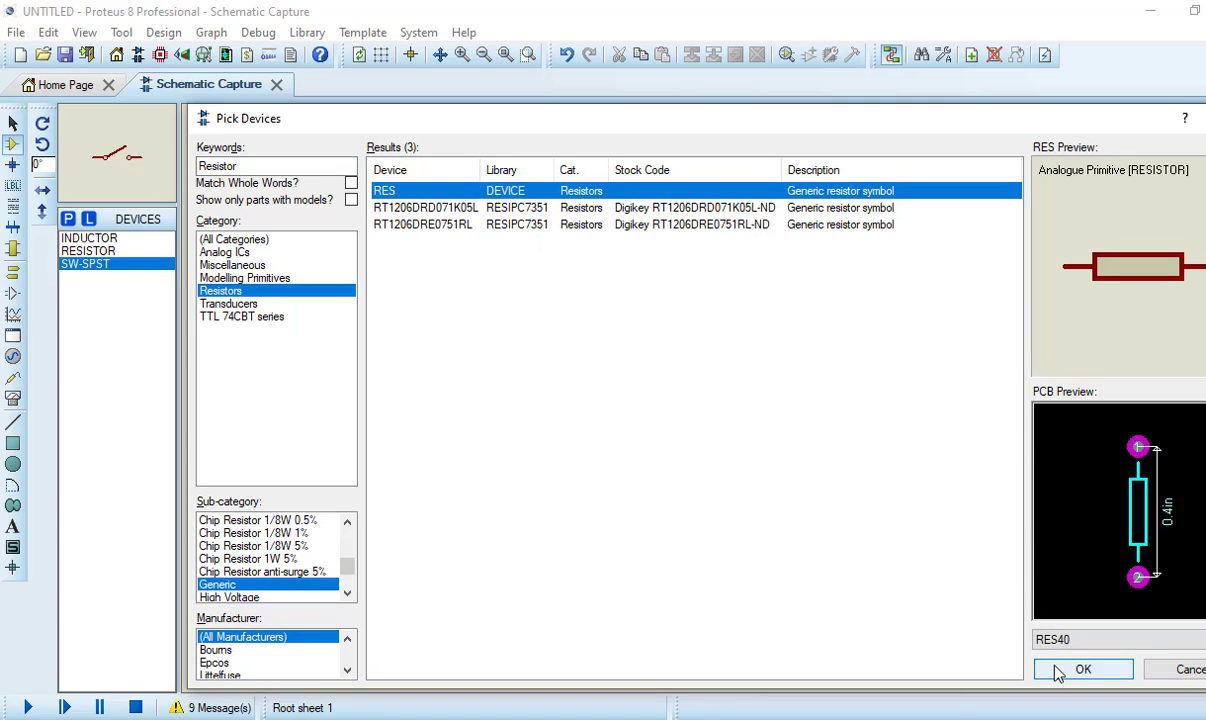
click(1057, 672)
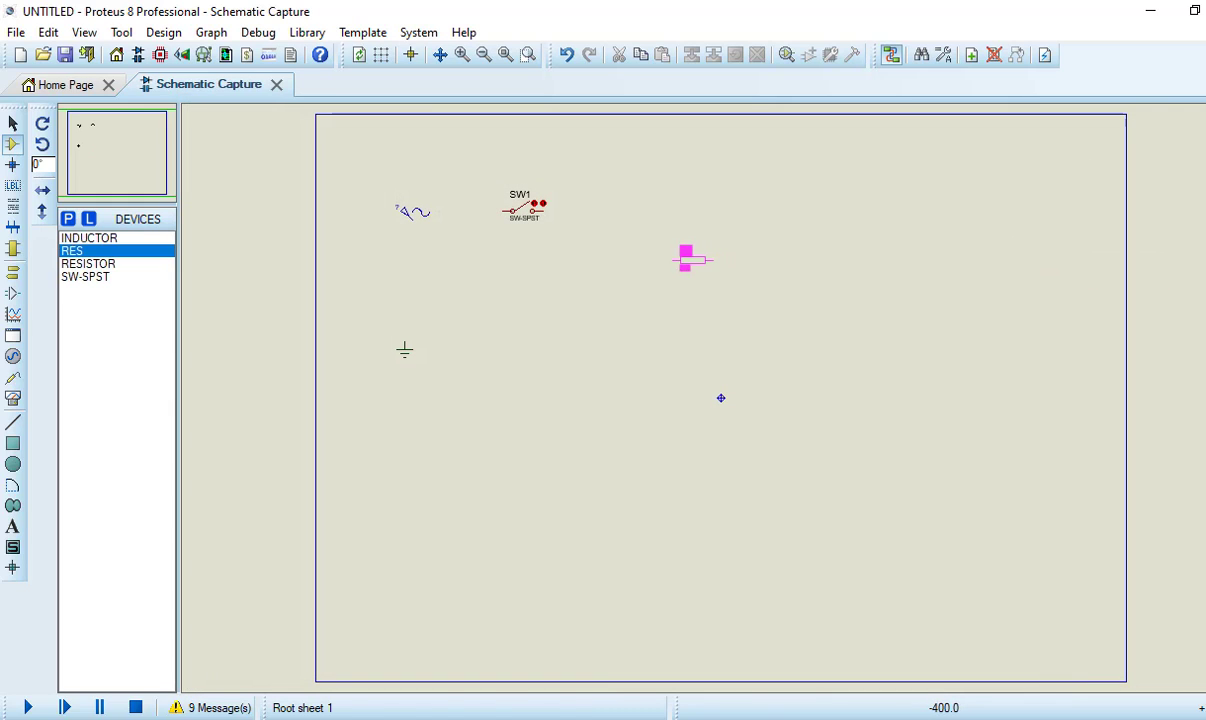
- Place the RES resistor to the lower right of the switch and rotate it 90 degrees so it stands vertically
click(690, 260)
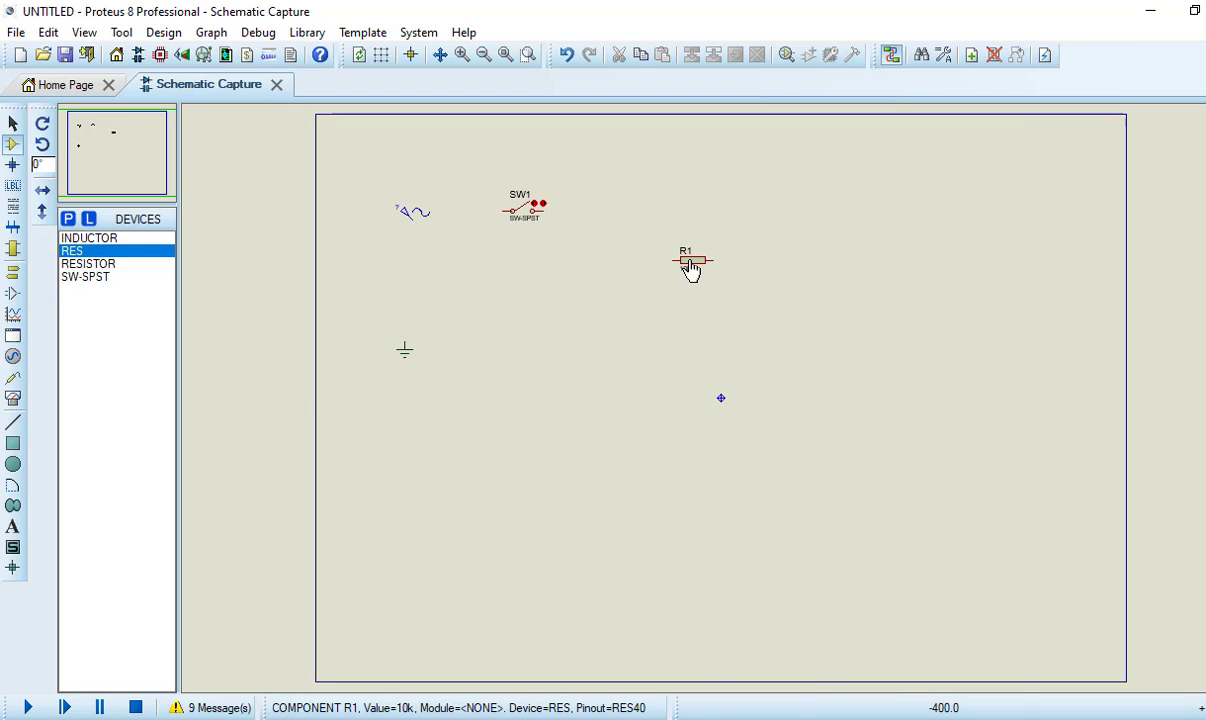
right_click(691, 258)
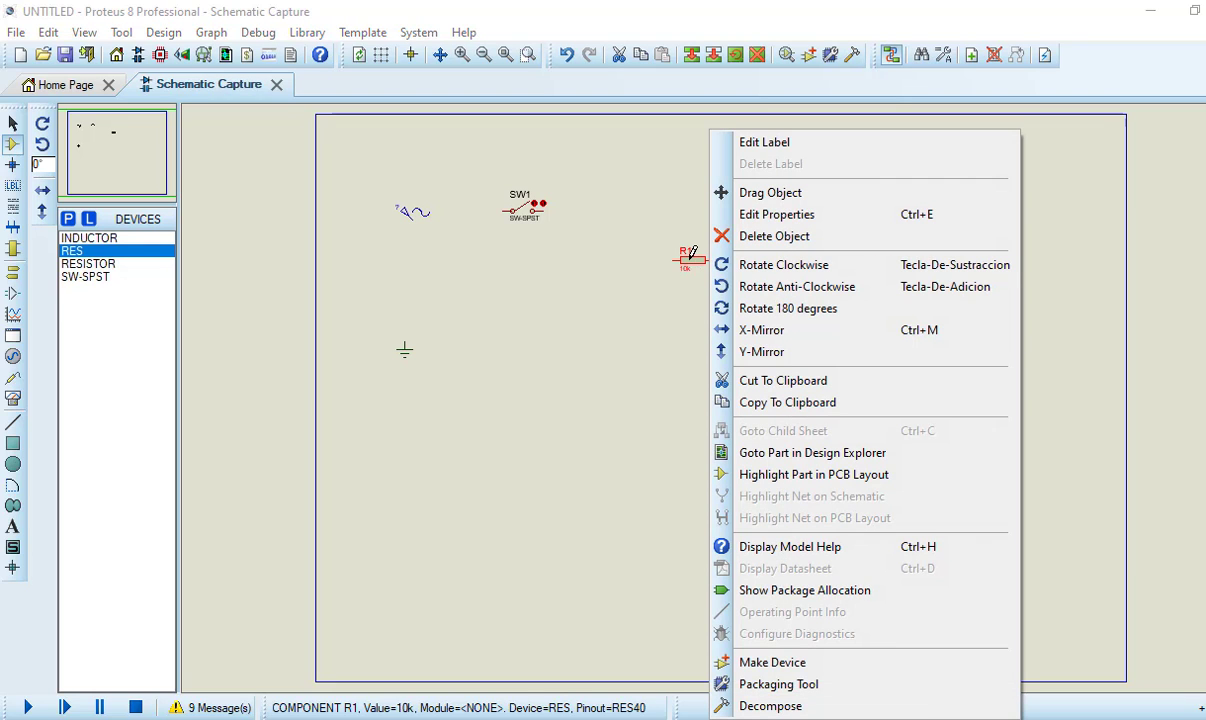
click(752, 274)
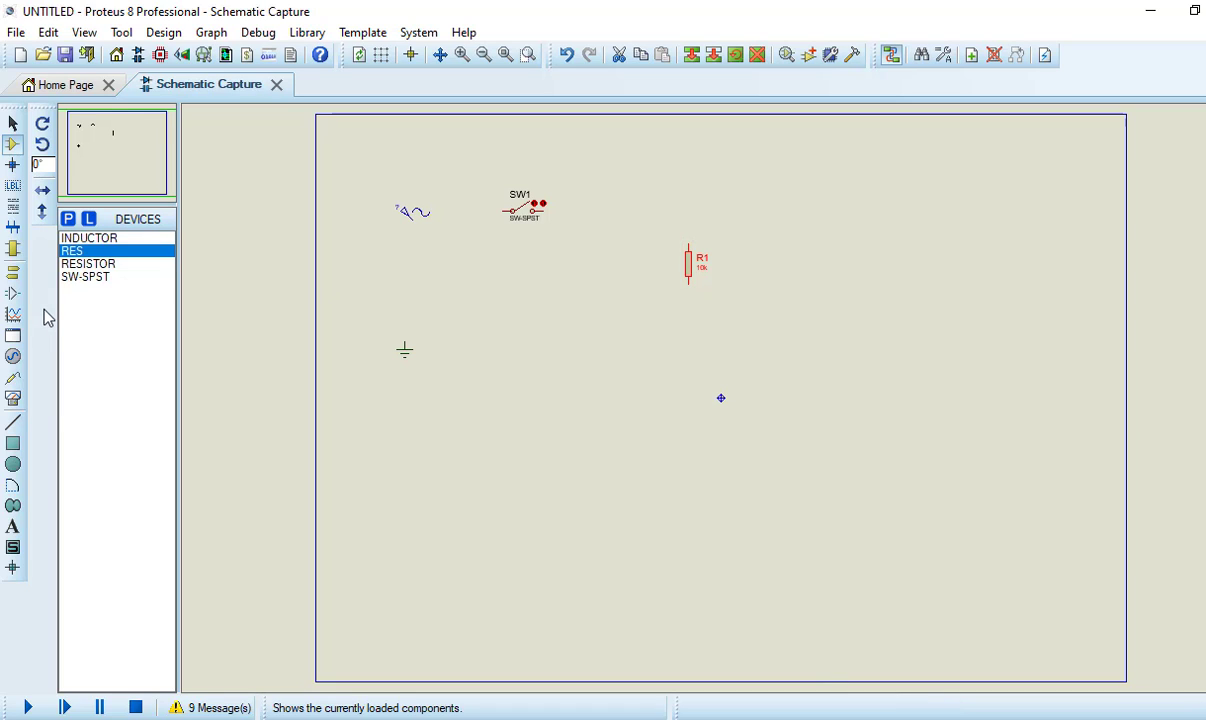
- Place an AC voltmeter between the switch and the resistor, slightly below the switch
click(13, 400)
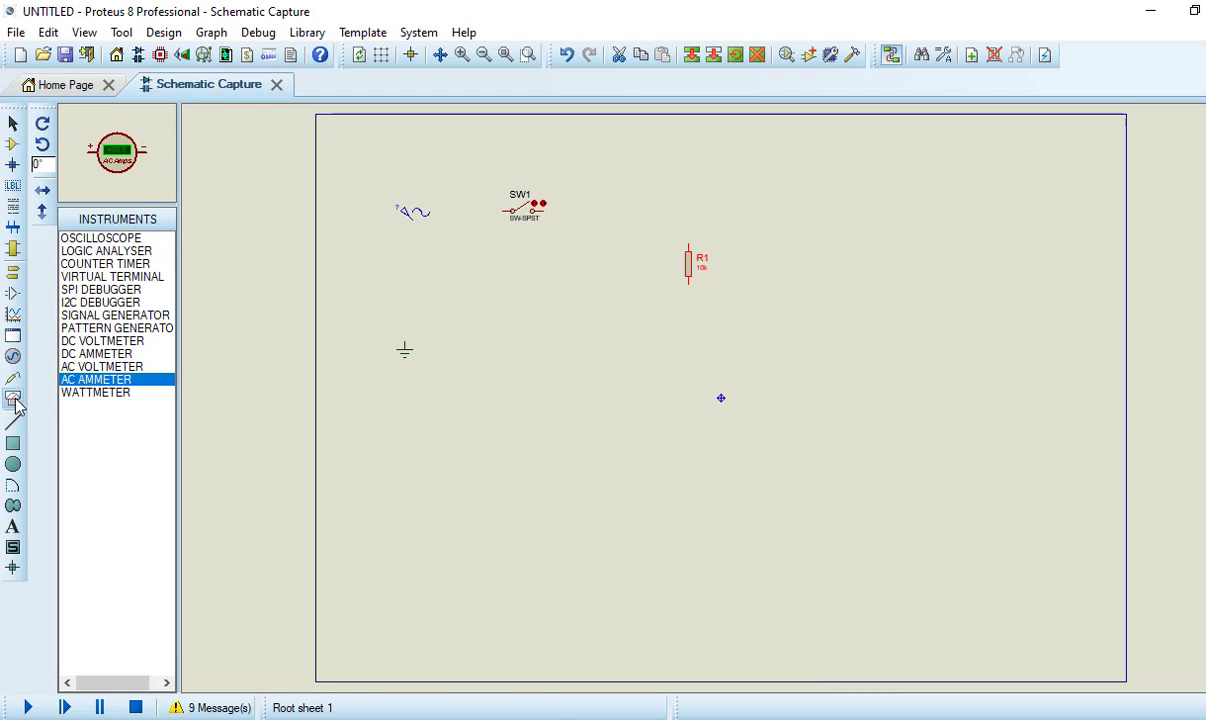
click(100, 367)
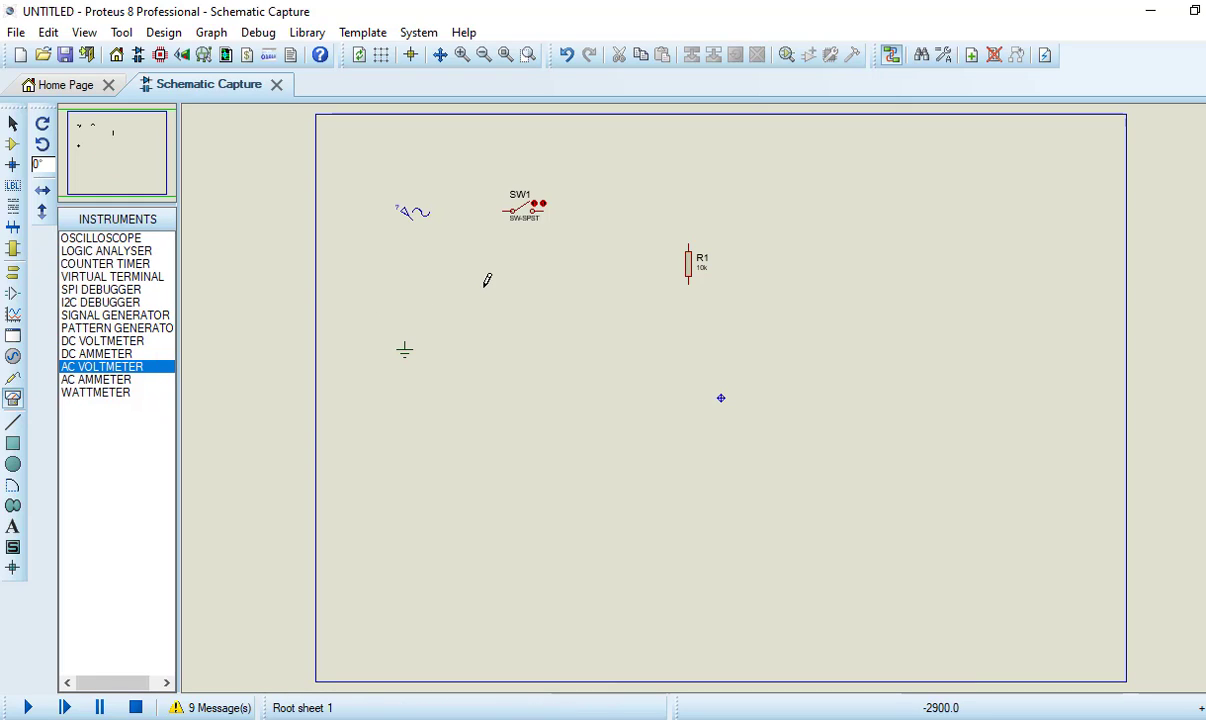
click(566, 283)
click(566, 283)
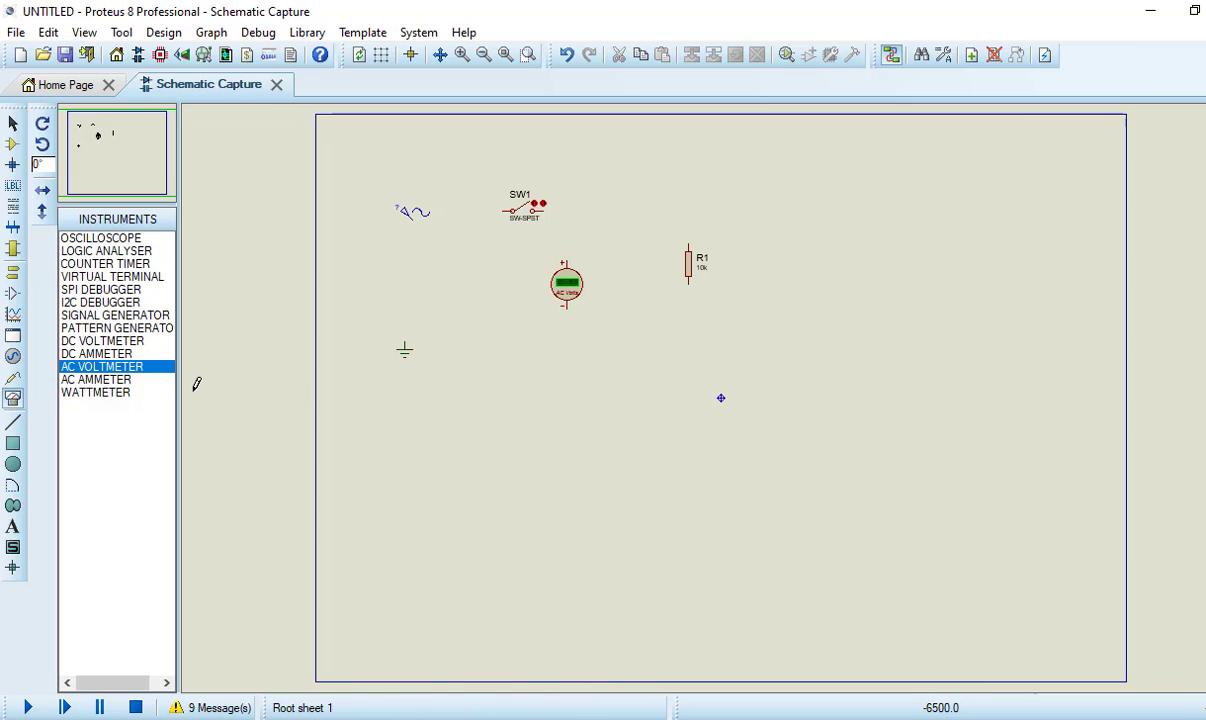
- Place an AC ammeter below and between the voltmeter and resistor, and set its display range to Milliamps
click(88, 382)
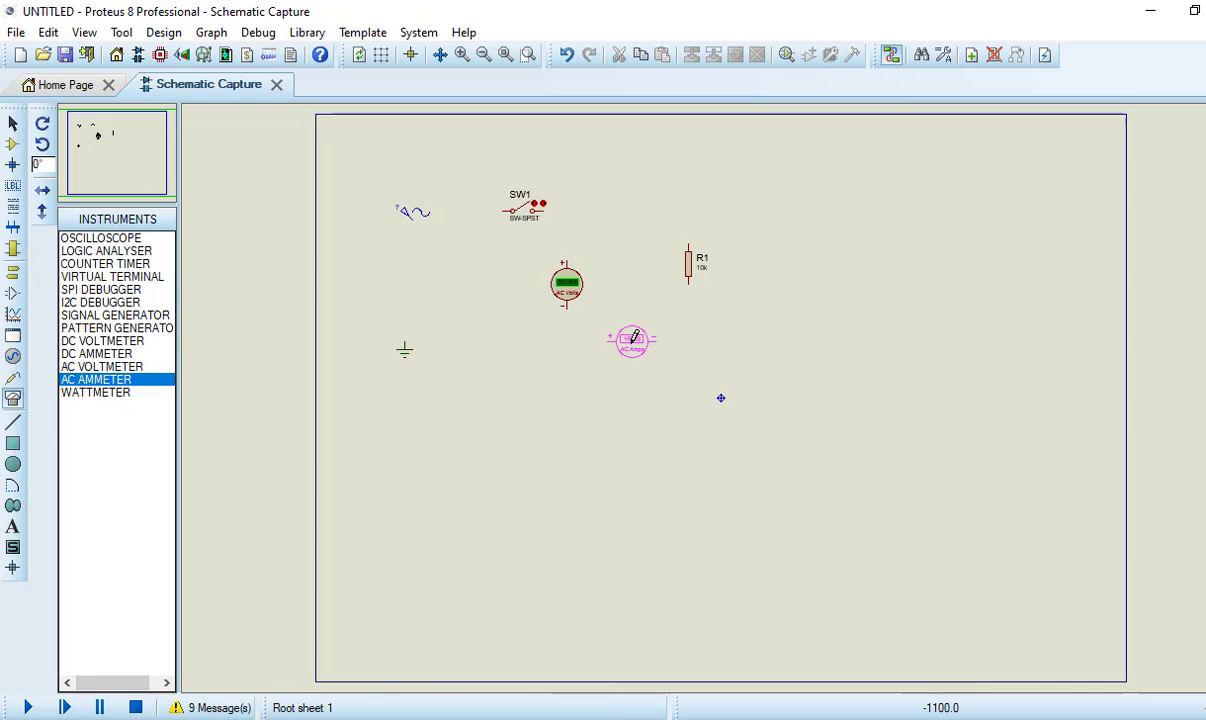
click(623, 348)
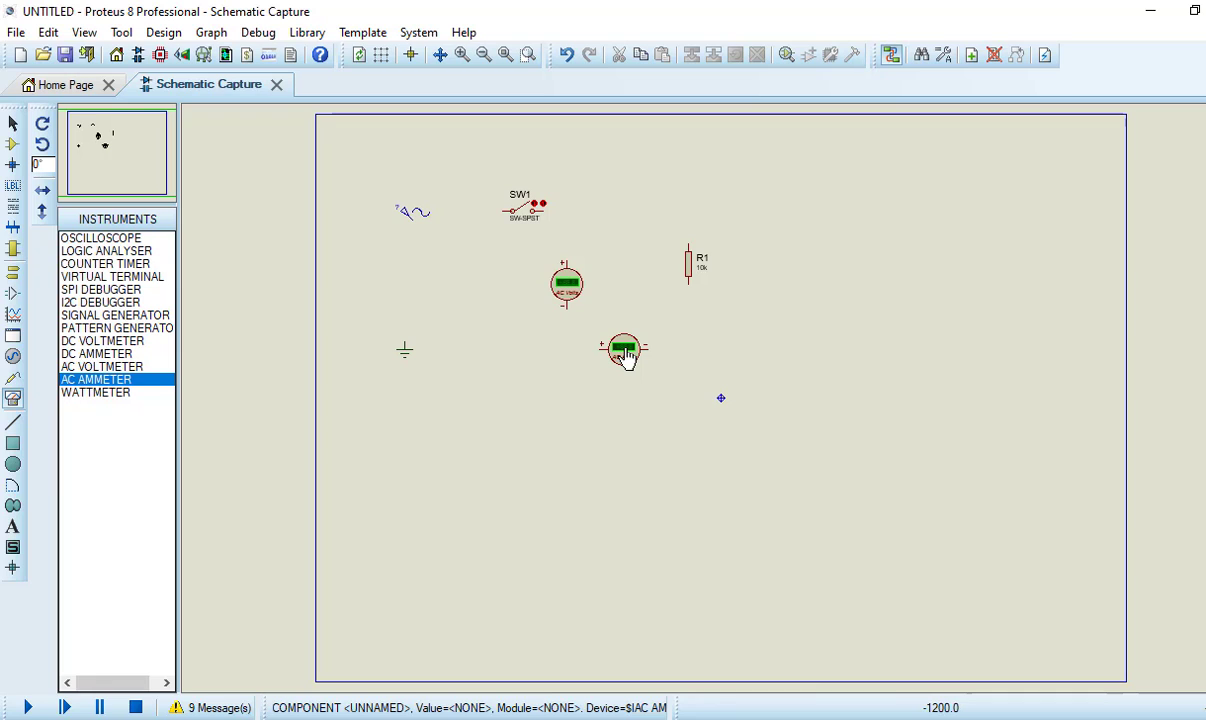
double_click(623, 348)
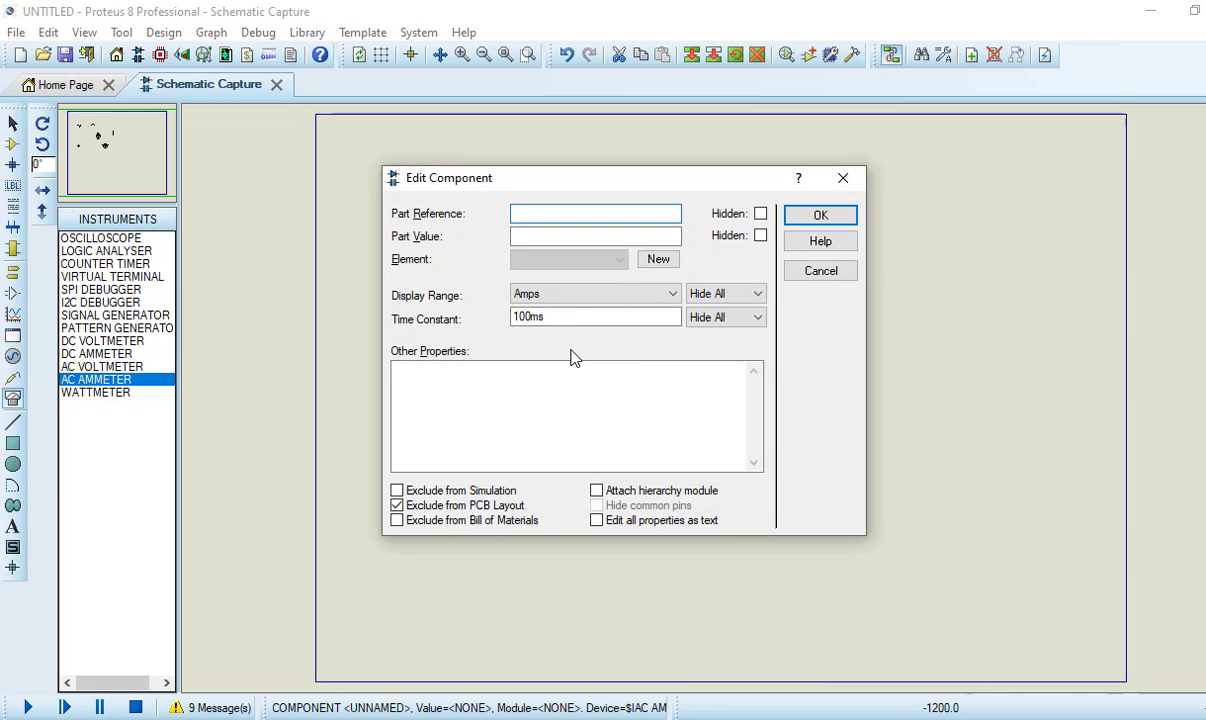
click(548, 298)
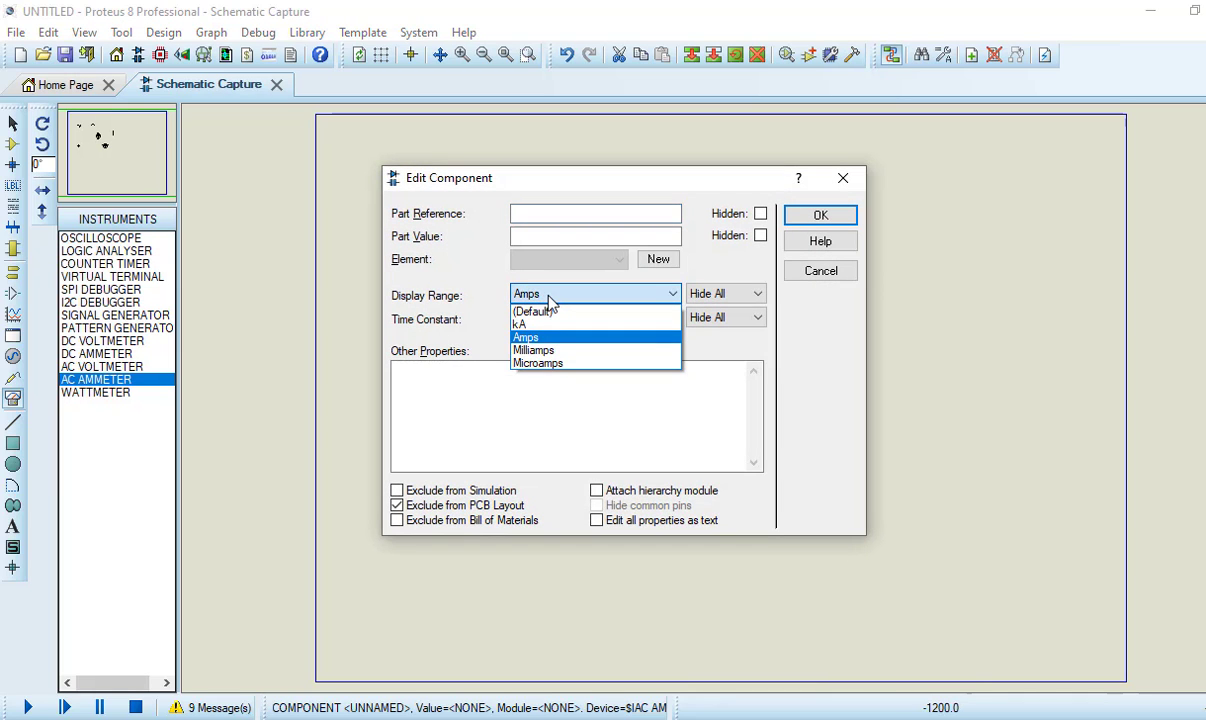
click(545, 350)
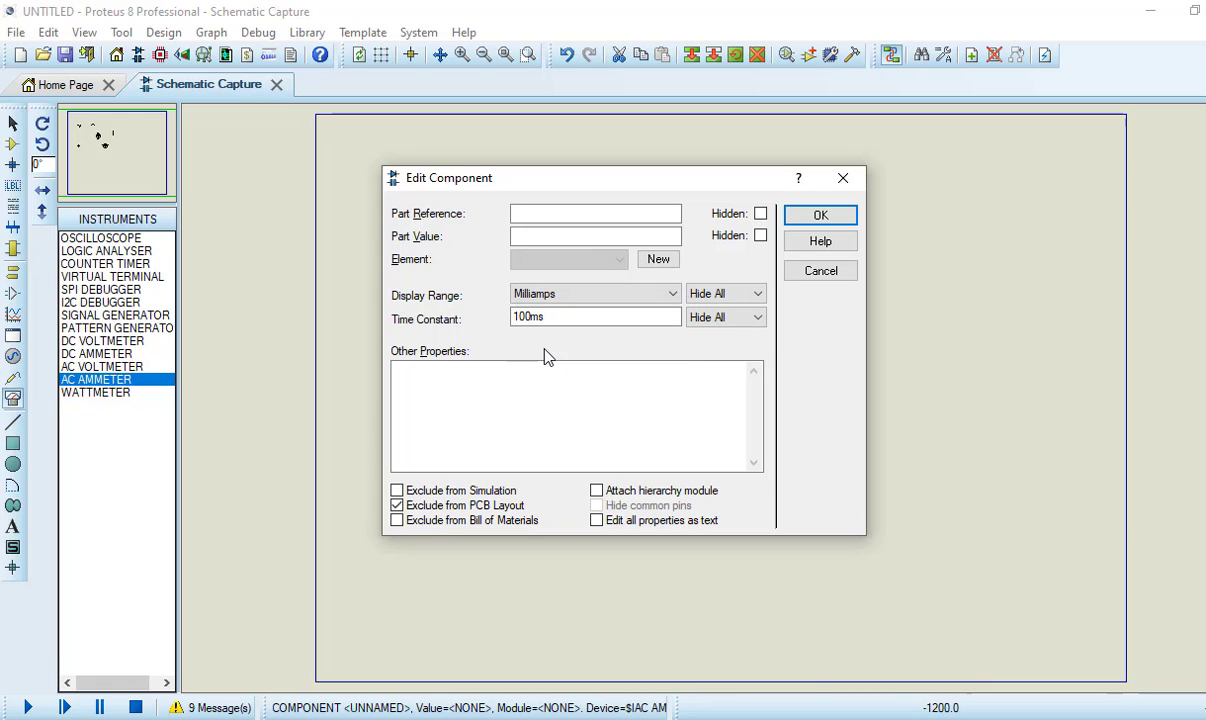
click(817, 218)
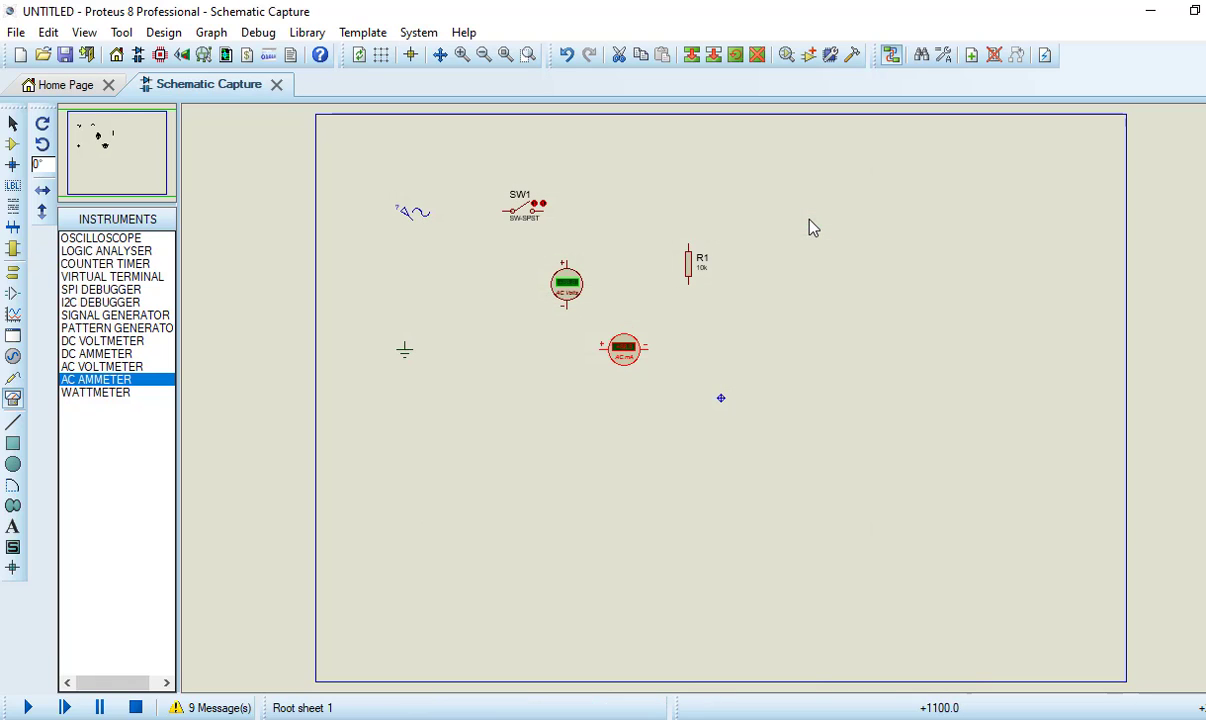
- Wire the resistor's lower end to the ammeter's negative terminal and the voltmeter's negative terminal to the ammeter's positive terminal
click(13, 122)
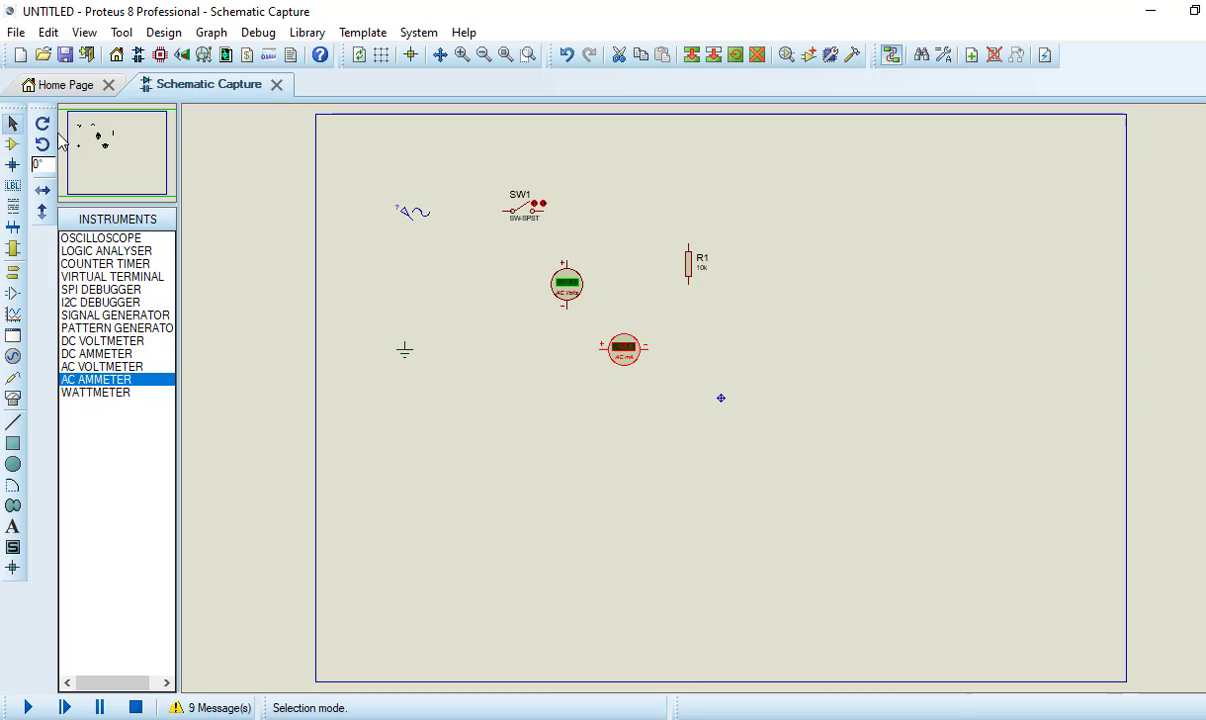
click(689, 292)
click(648, 348)
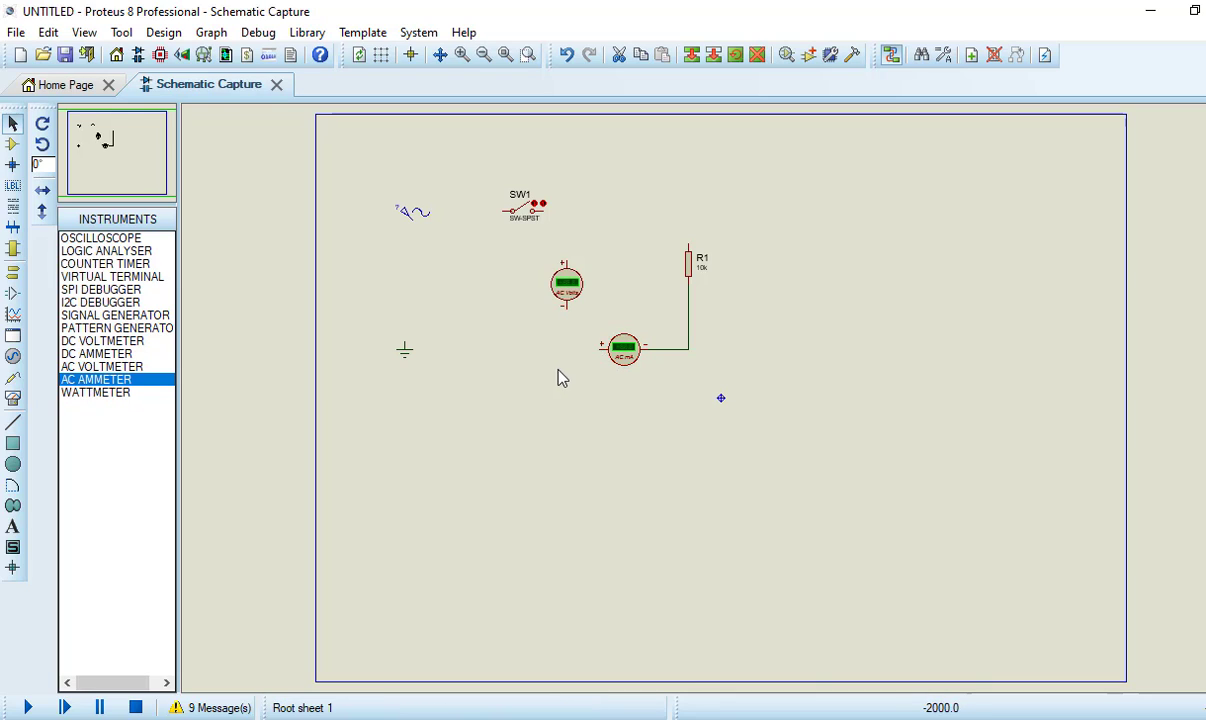
click(566, 308)
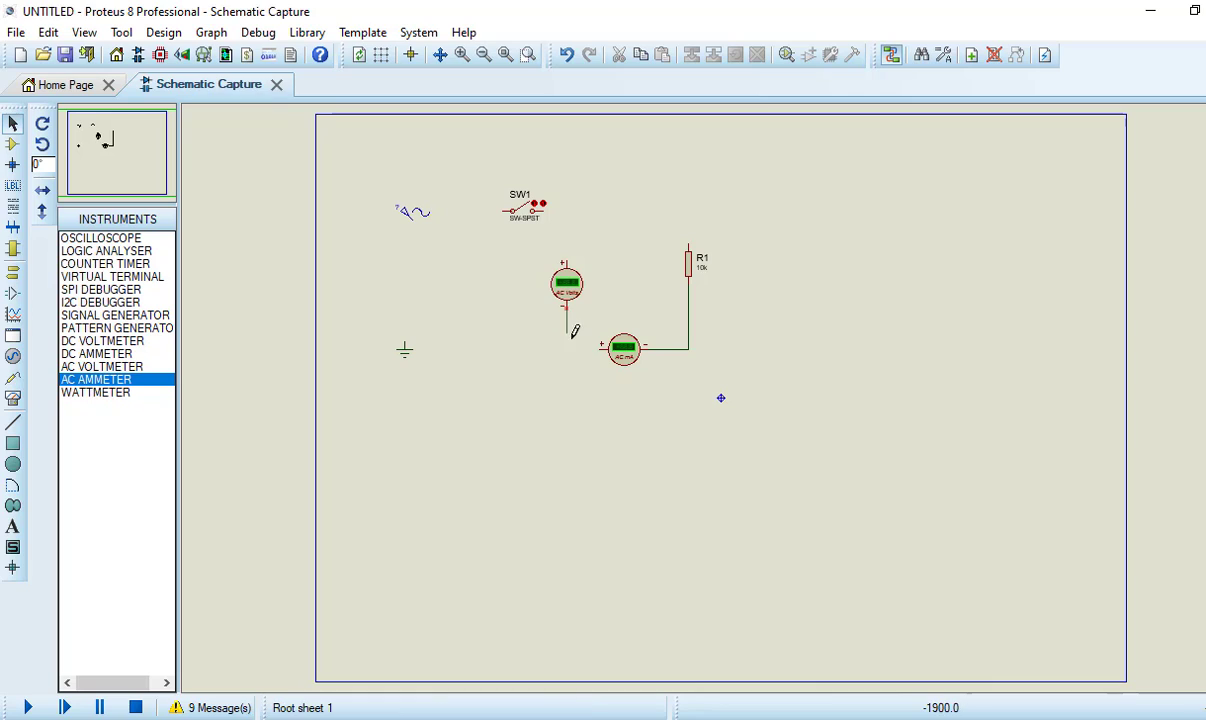
click(598, 347)
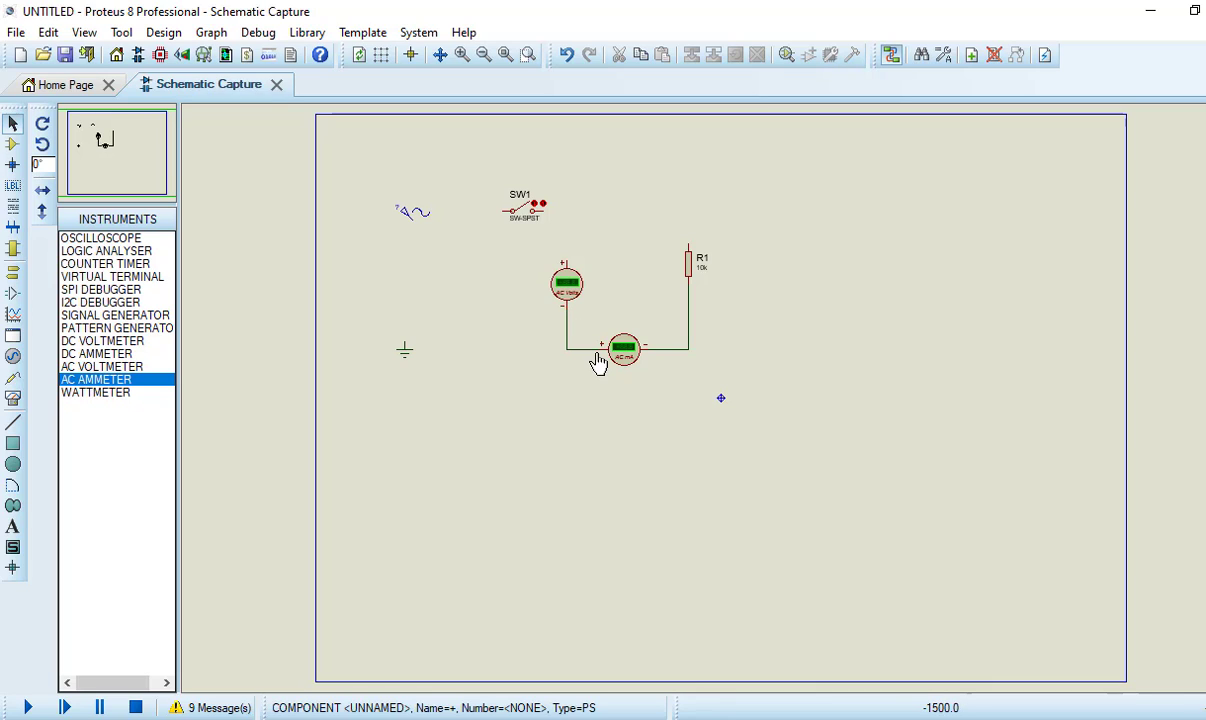
- Wire the ground to the corner of the voltmeter-ammeter wire, and the resistor's upper end to the right-hand contact of switch SW1
click(410, 340)
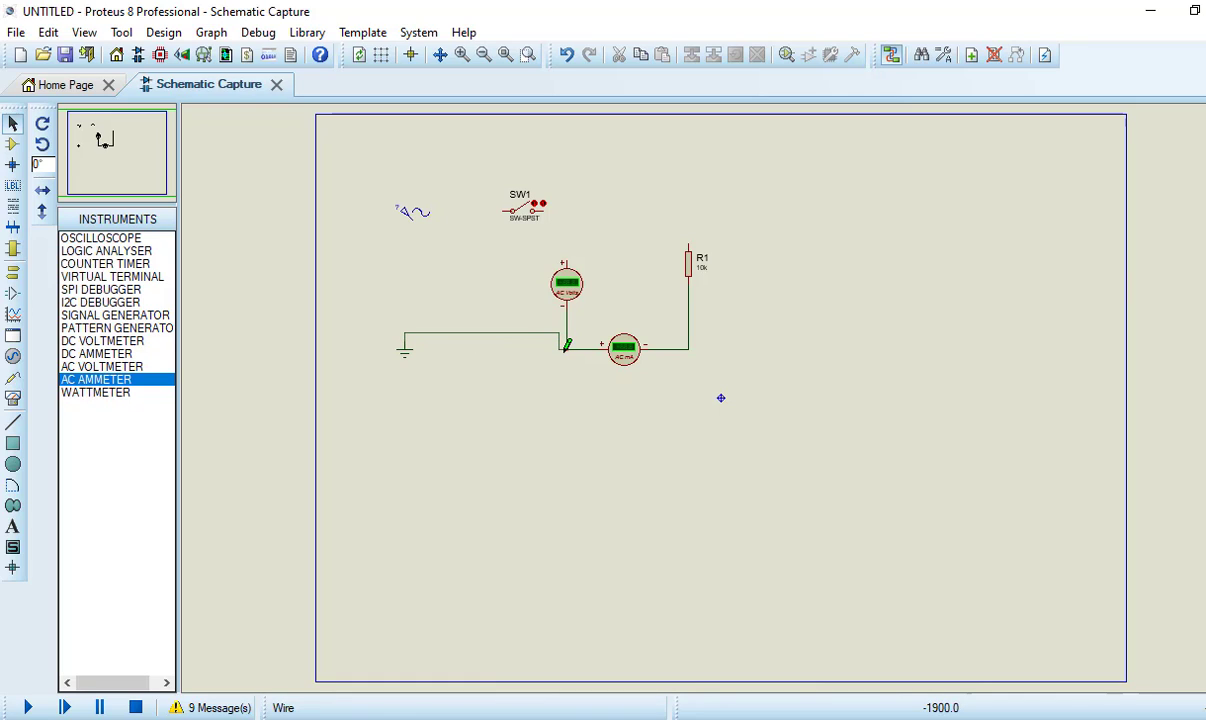
click(566, 349)
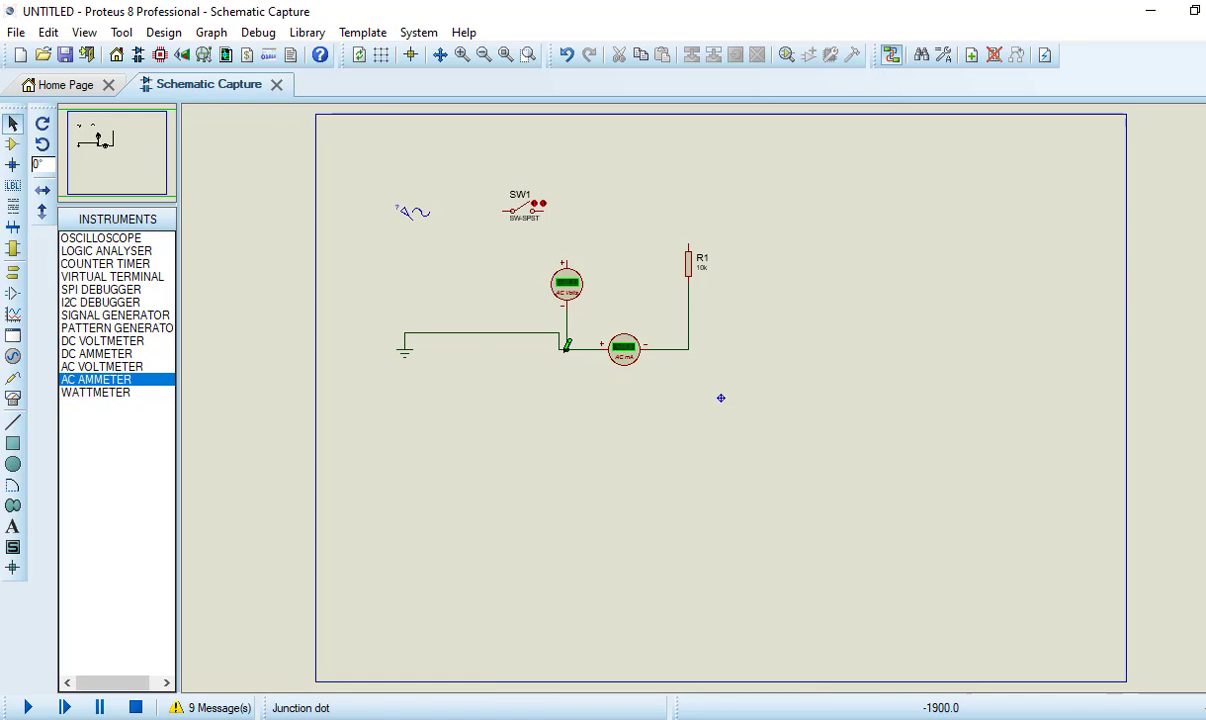
click(689, 245)
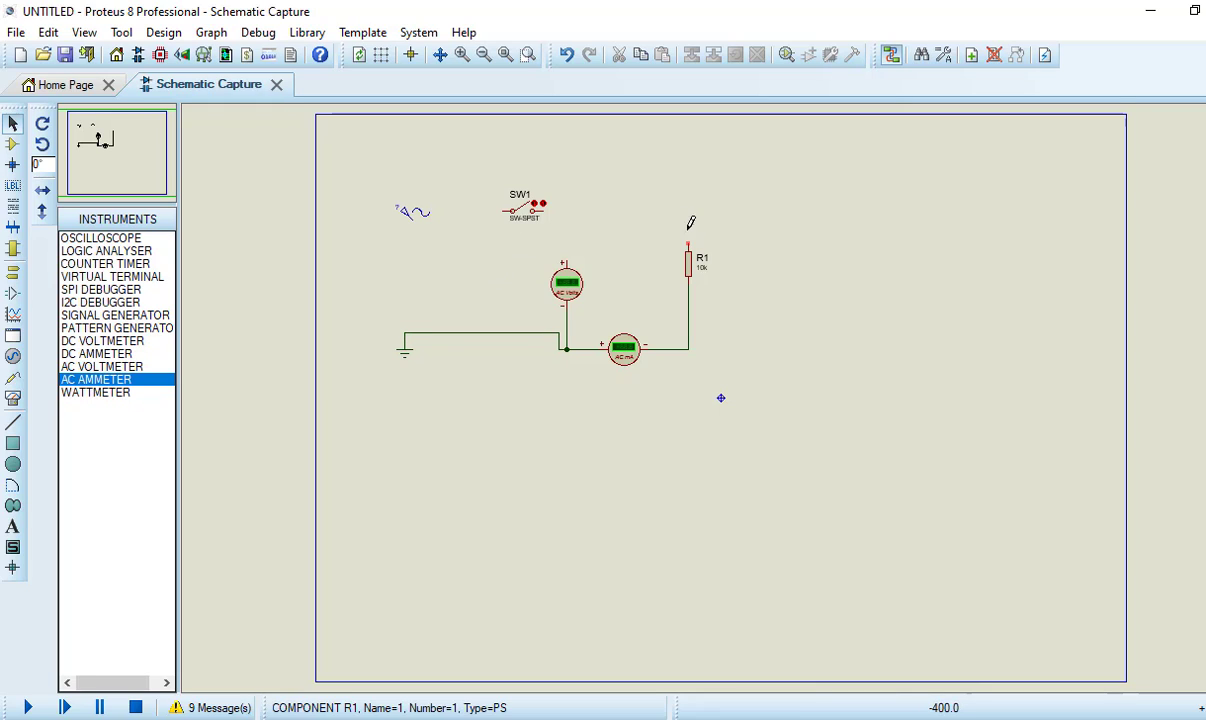
click(557, 210)
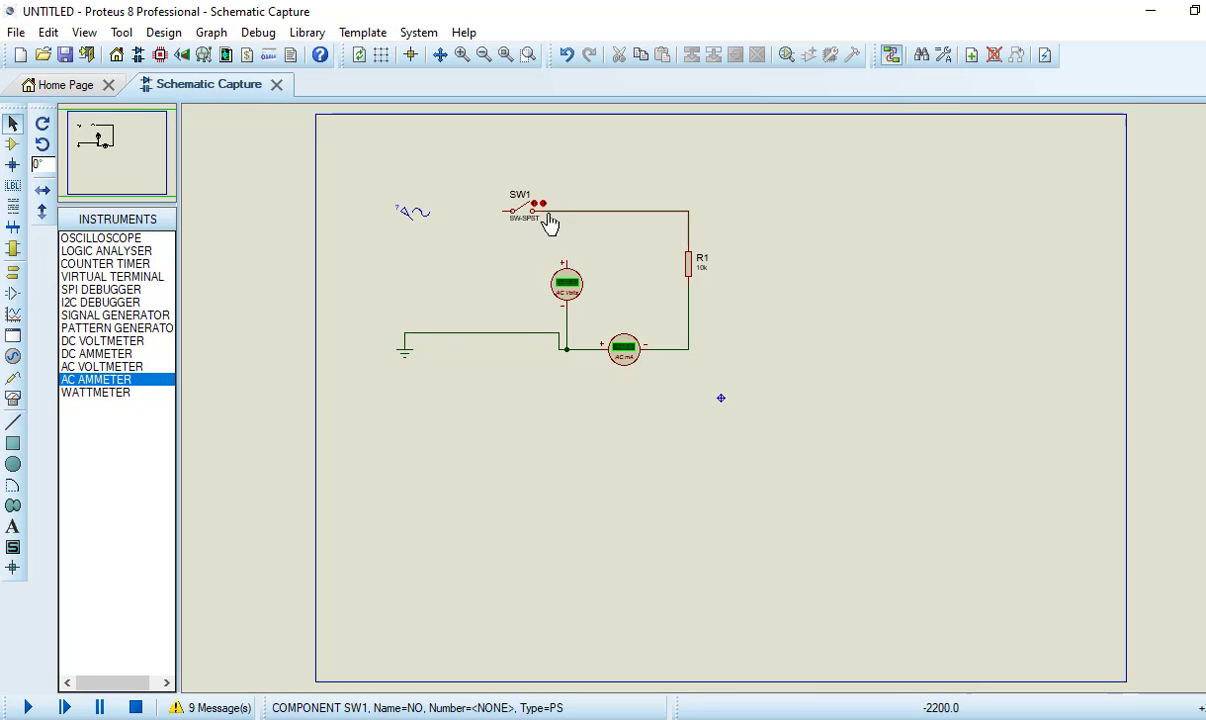
- Wire the voltmeter's positive terminal to the switch-resistor wire and the switch's open left-hand contact to the sine generator
click(566, 263)
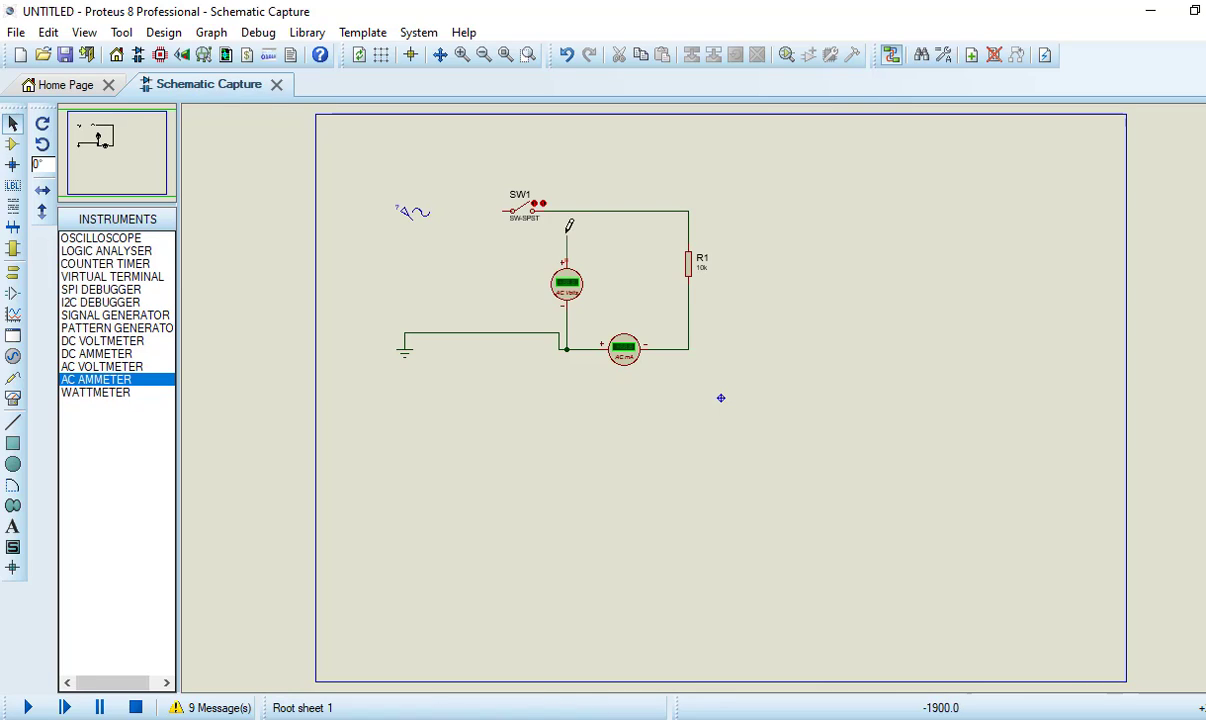
click(566, 211)
click(501, 207)
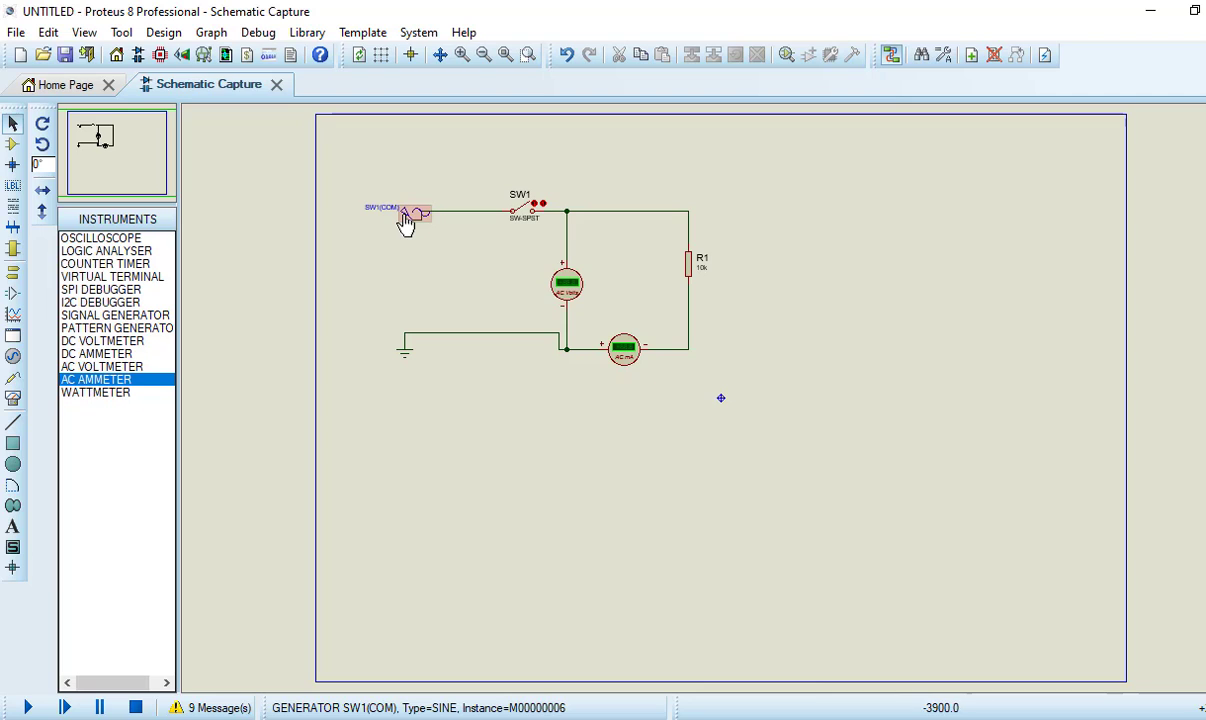
- Set the sine generator's frequency to 10k Hz and its amplitude to 500m volts RMS
double_click(407, 220)
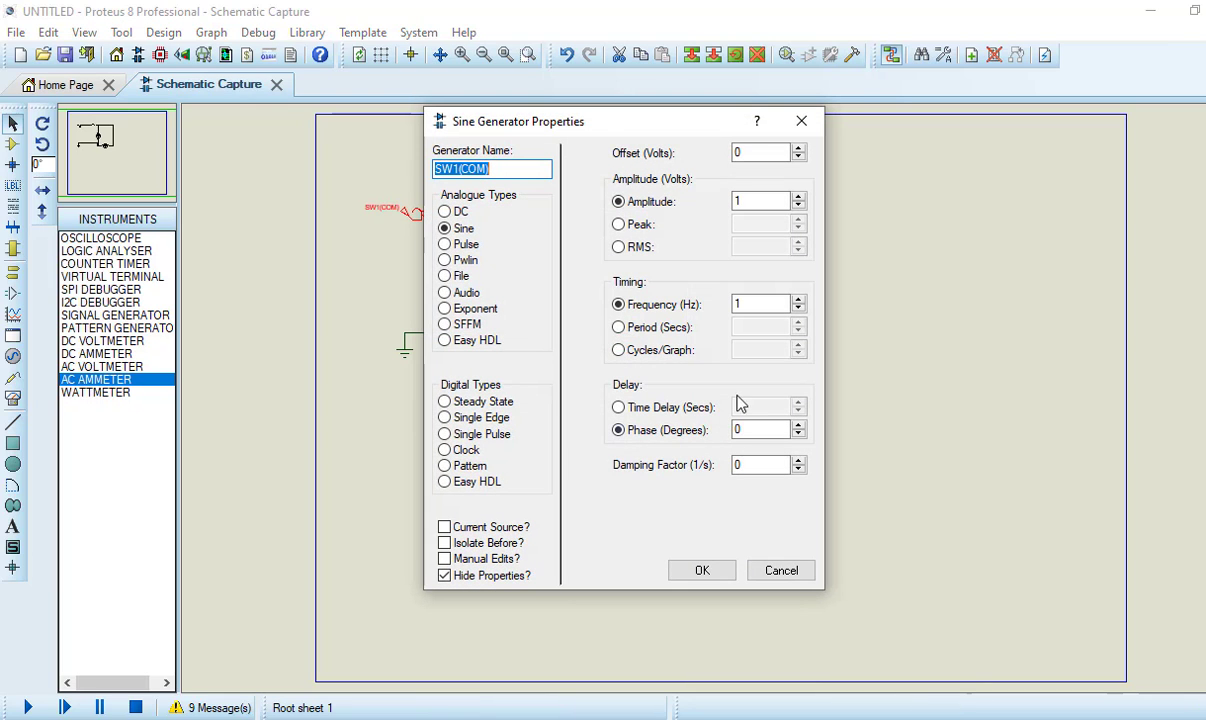
click(755, 303)
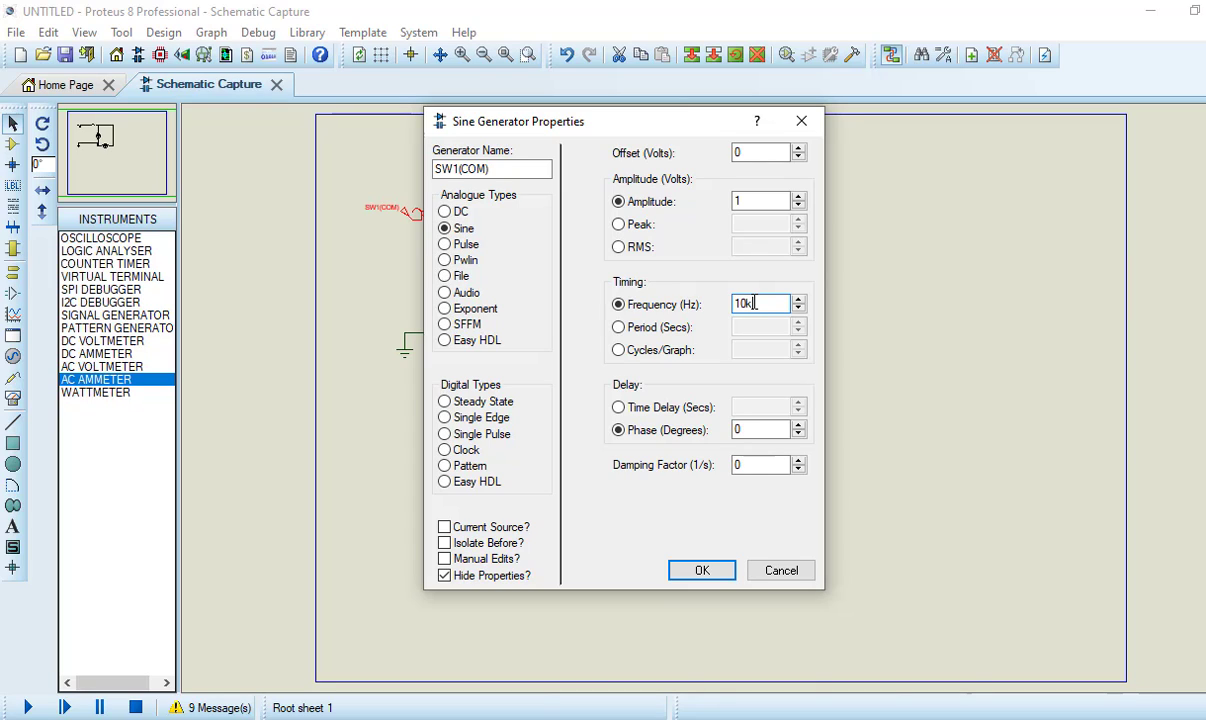
click(618, 247)
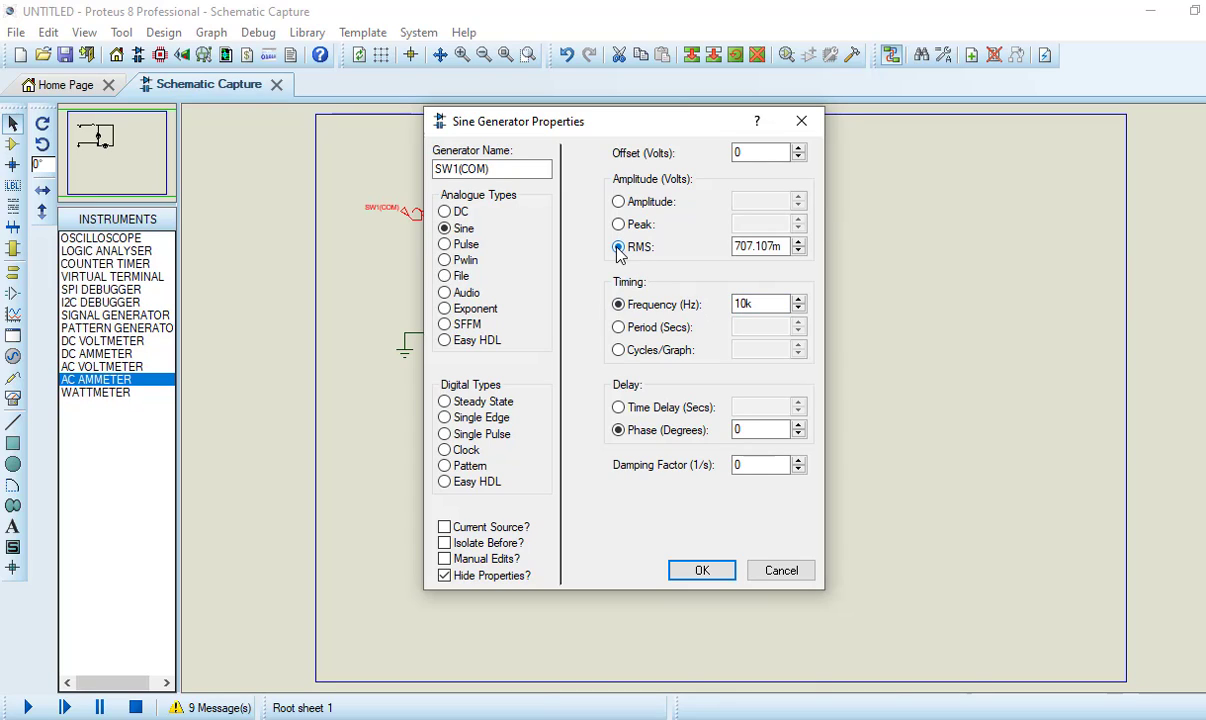
click(774, 246)
key(BackSpace)
key(BackSpace)
key(BackSpace)
key(BackSpace)
key(BackSpace)
key(BackSpace)
key(BackSpace)
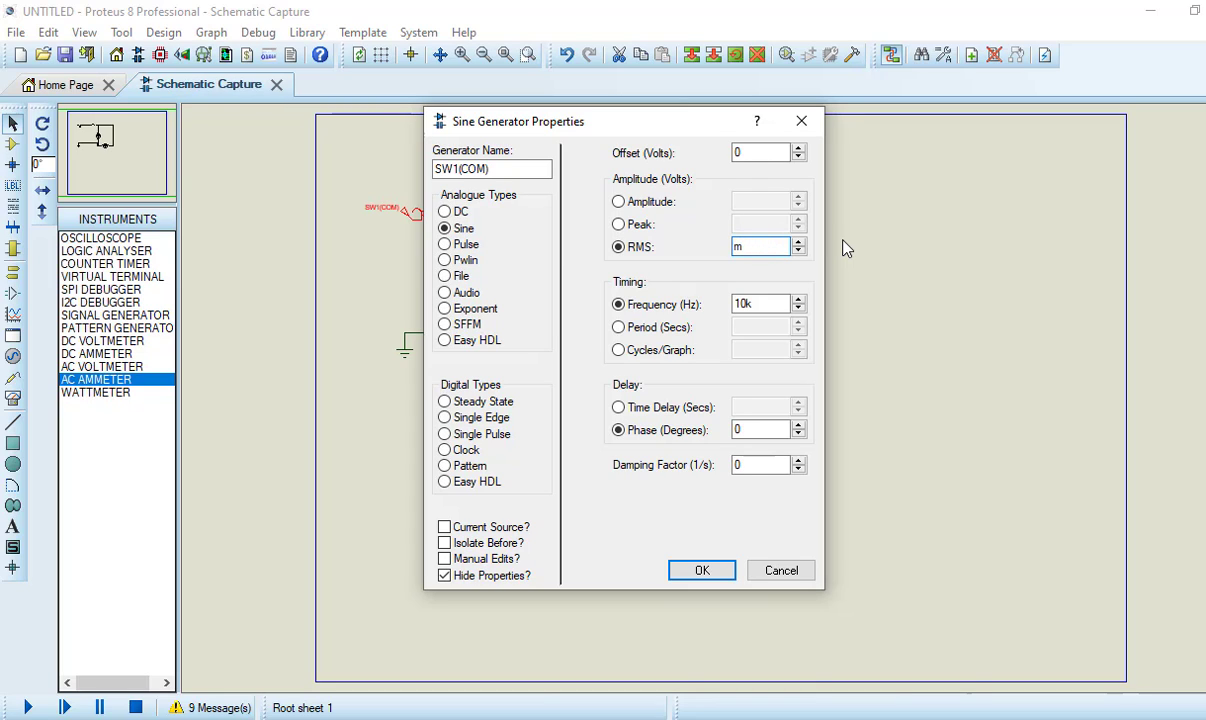
text(500)
click(706, 577)
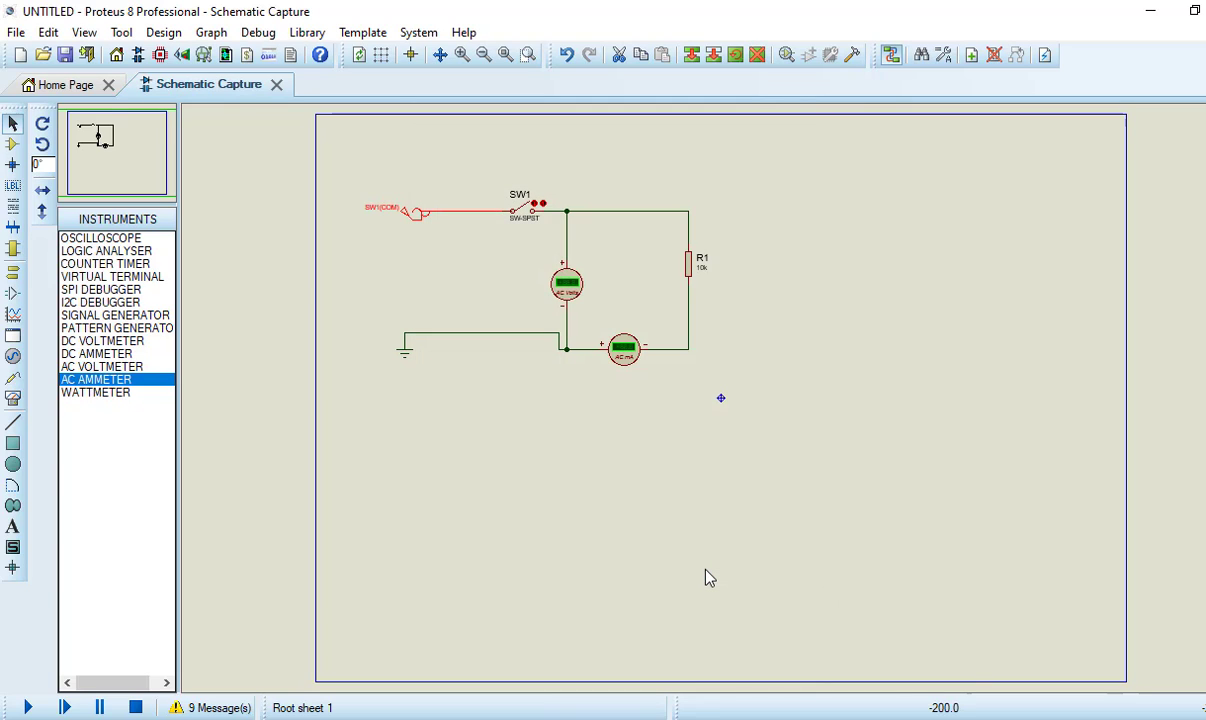
- Run the simulation, close switch SW1 to read the voltmeter and ammeter, and stop the simulation
click(28, 708)
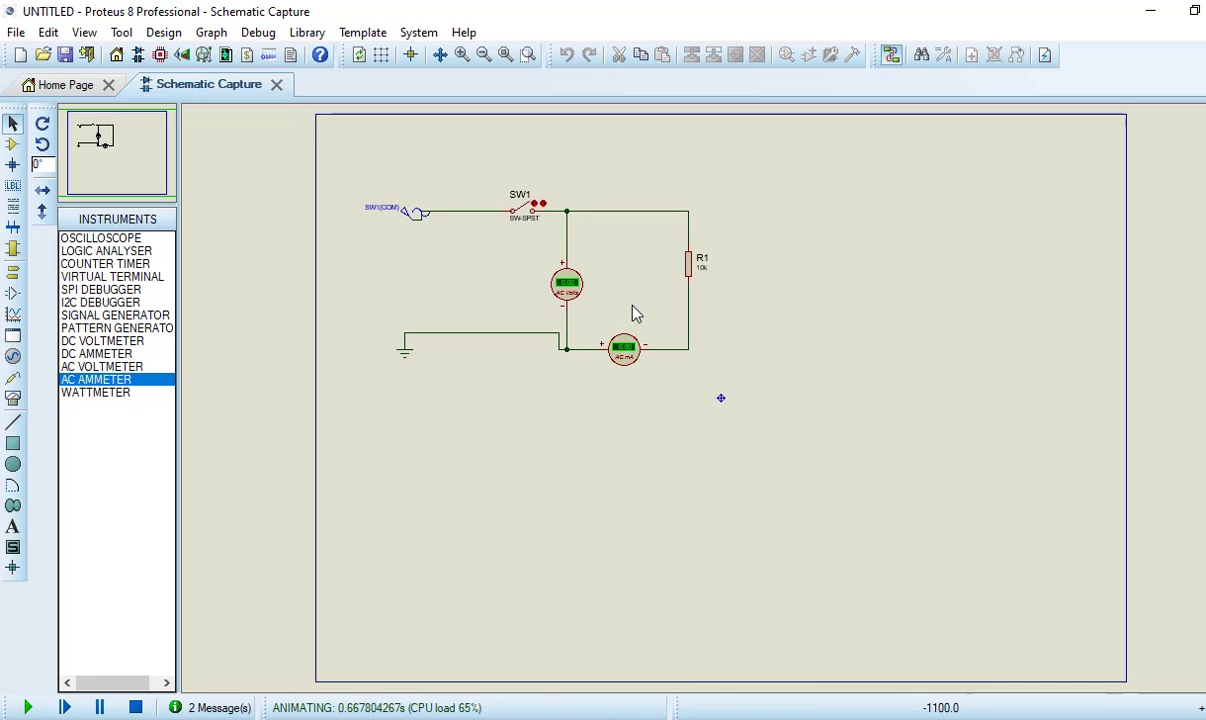
click(537, 207)
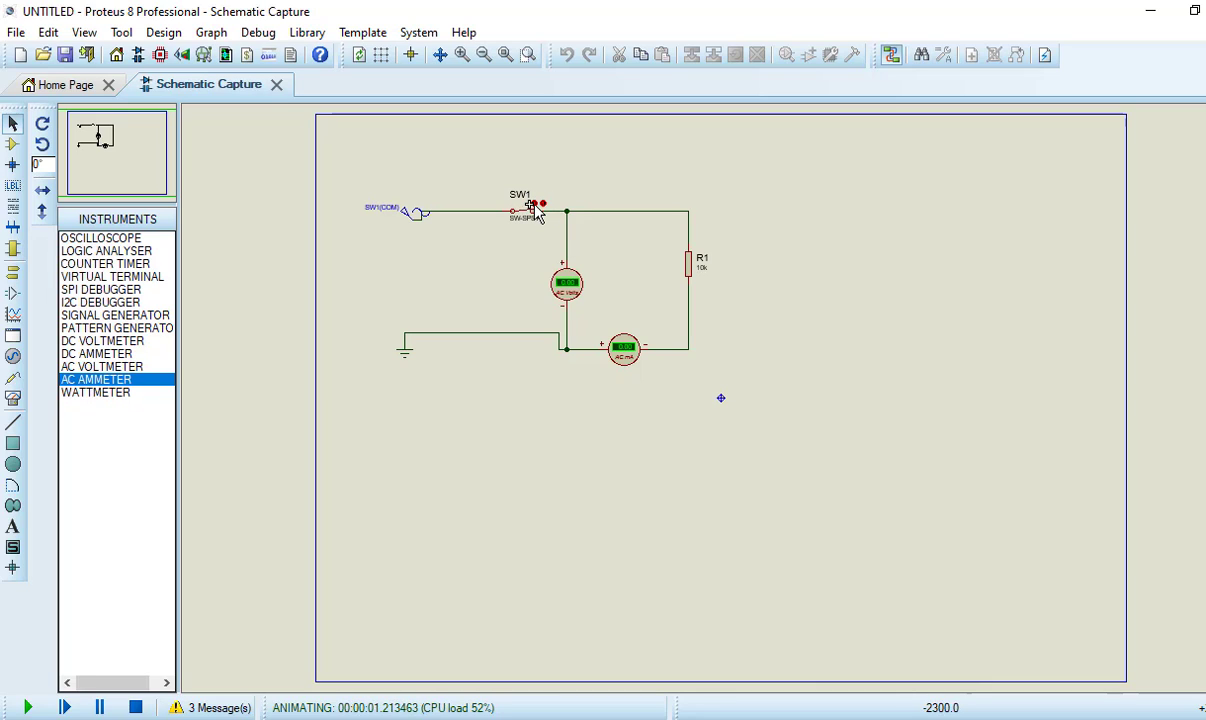
scroll(638, 266, up, 1)
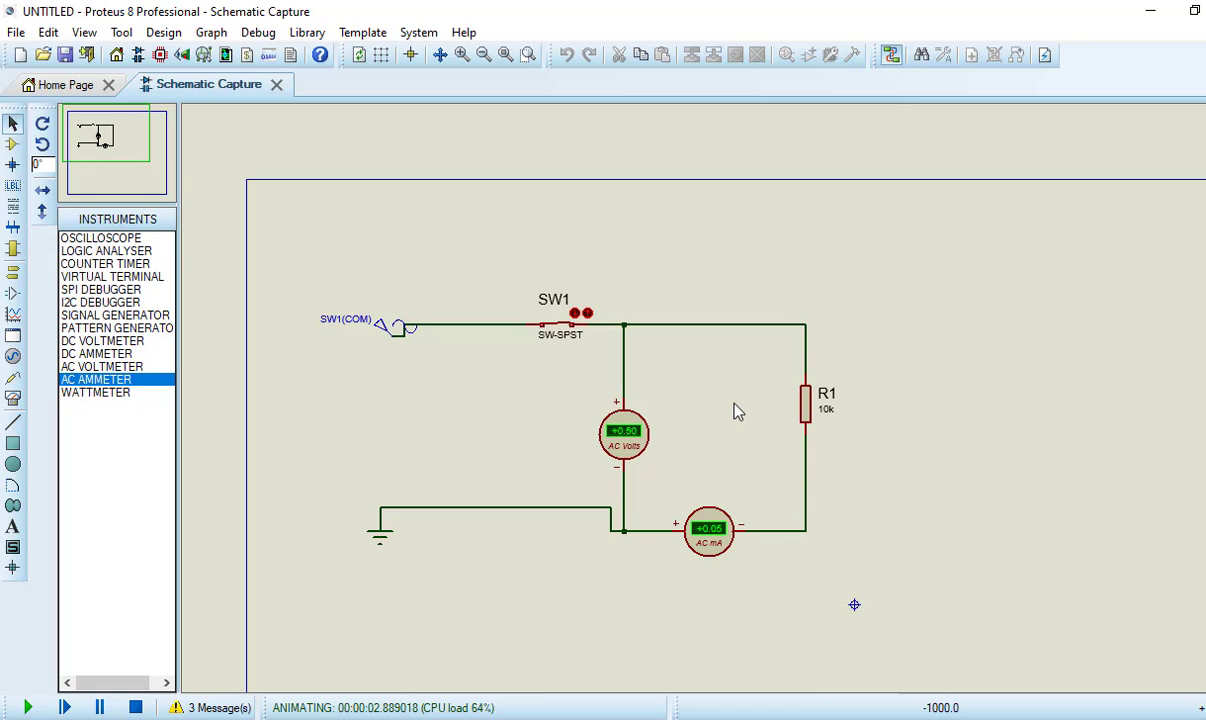
click(135, 707)
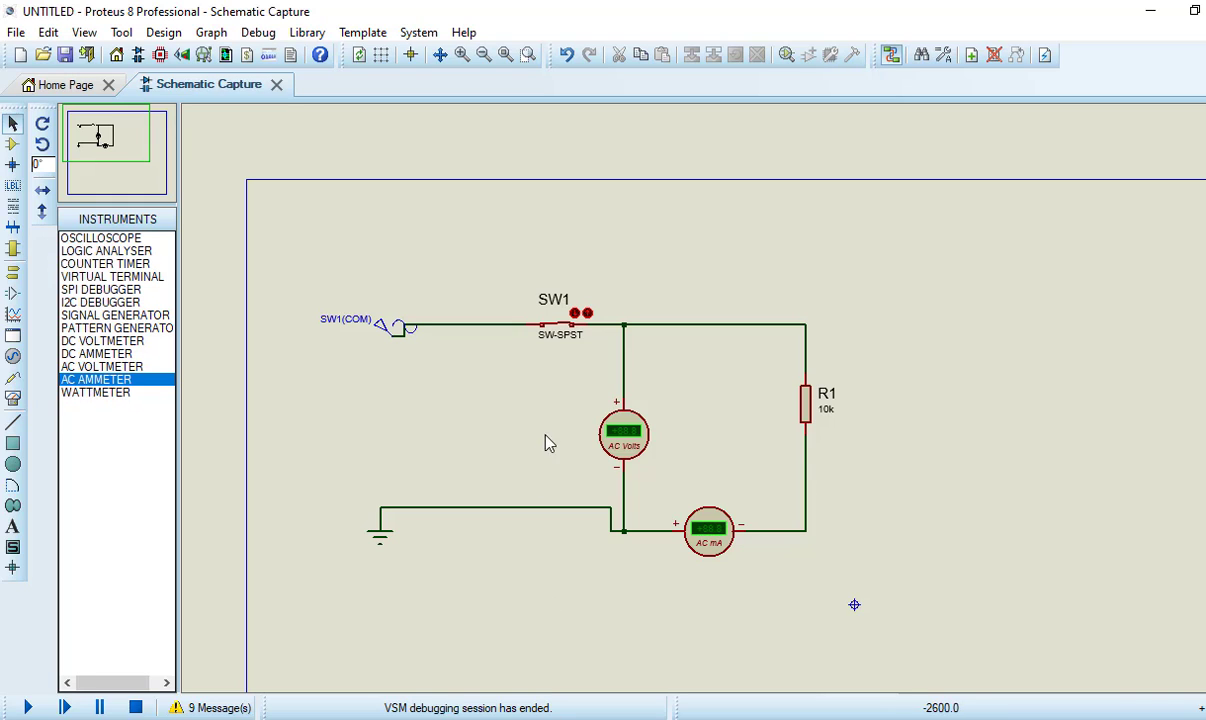
- Set the resistance of R1 to 470 and run the simulation again to read the meters
double_click(808, 410)
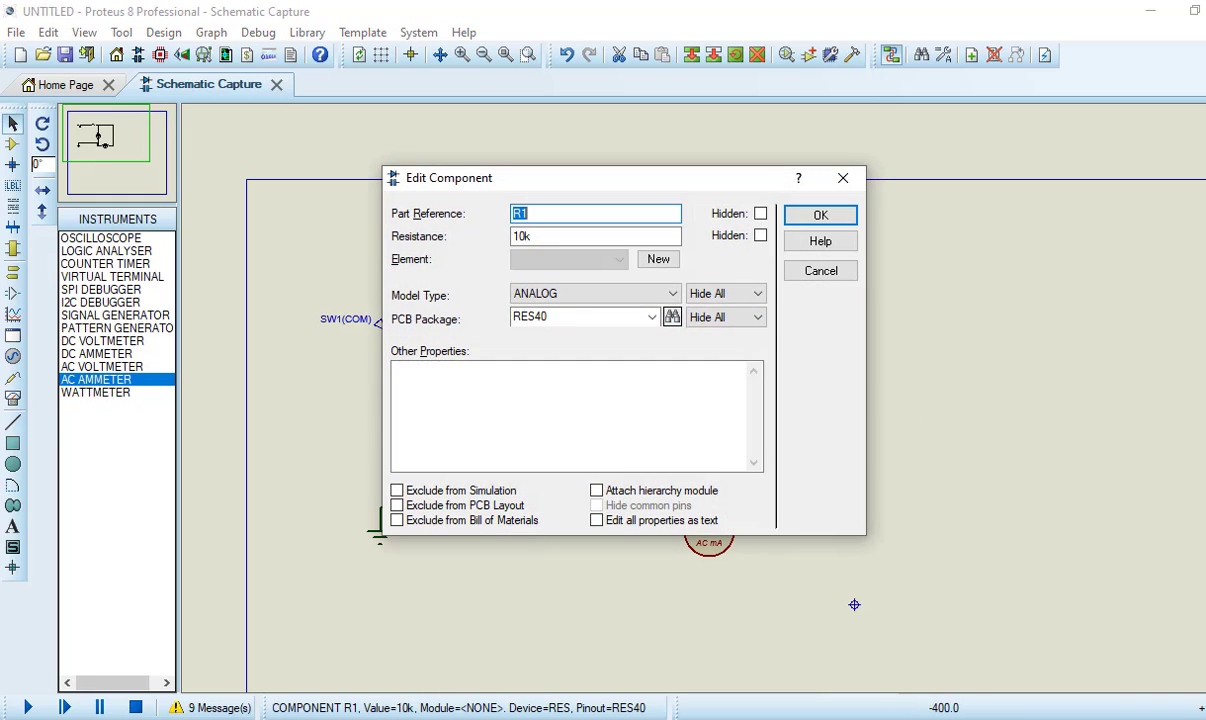
click(527, 236)
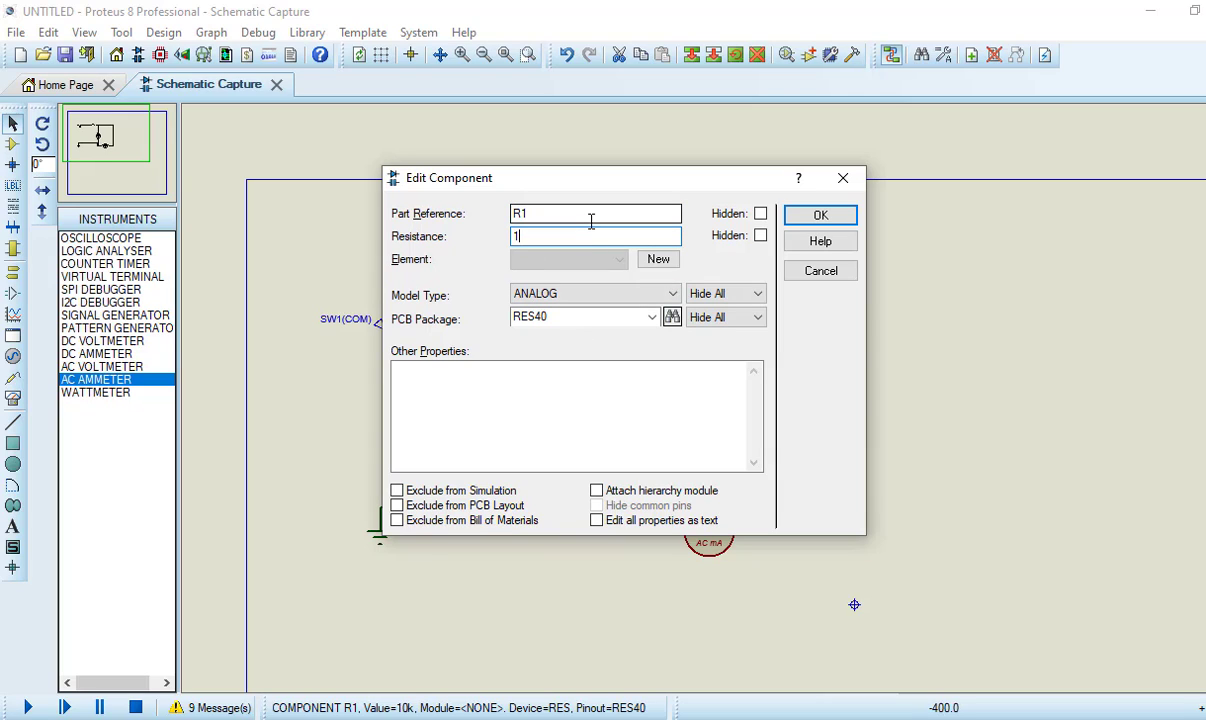
text(1470)
key(BackSpace)
key(BackSpace)
key(BackSpace)
key(BackSpace)
text(470)
click(819, 215)
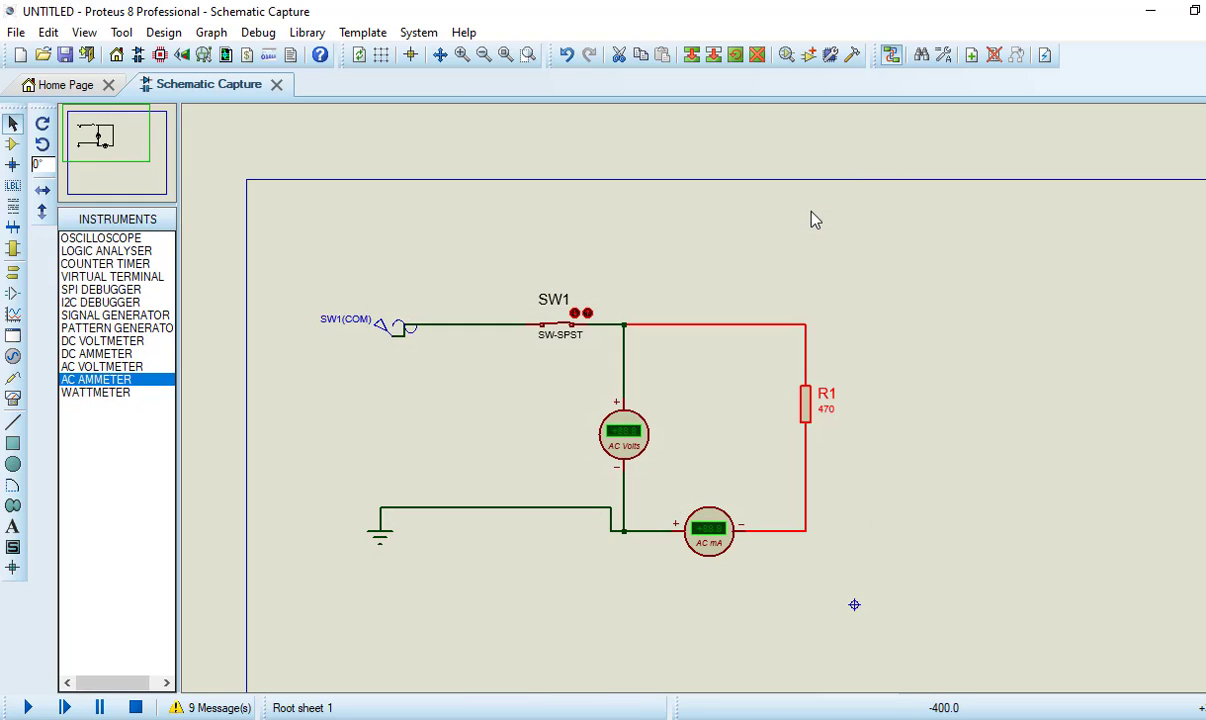
click(27, 707)
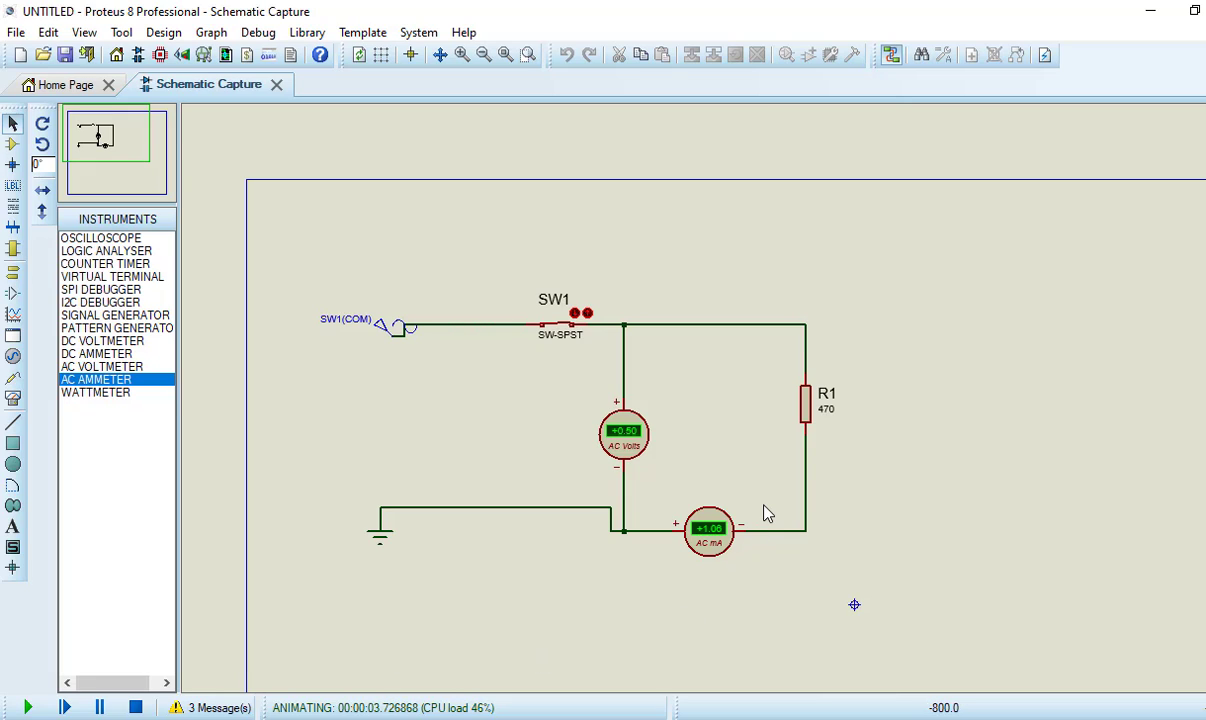
scroll(766, 513, up, 1)
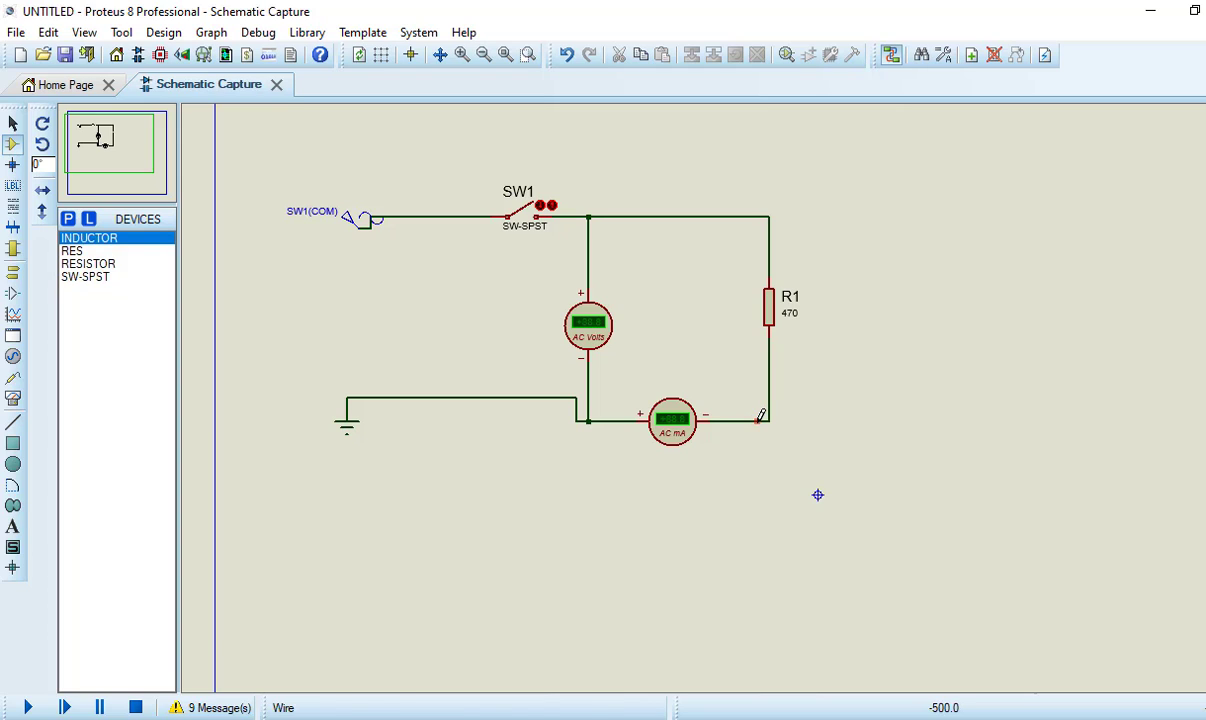
- Delete the wire between resistor R1 and the ammeter, and move the resistor slightly up to make room below it
drag(760, 416, 665, 436)
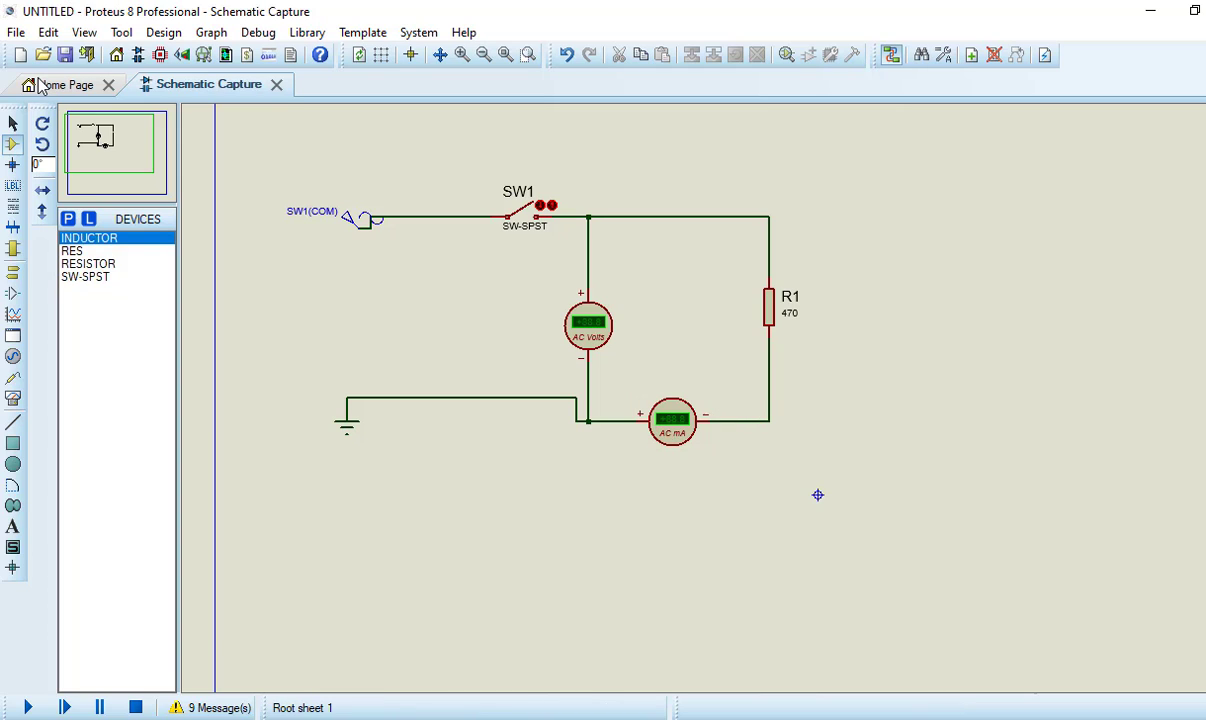
click(14, 127)
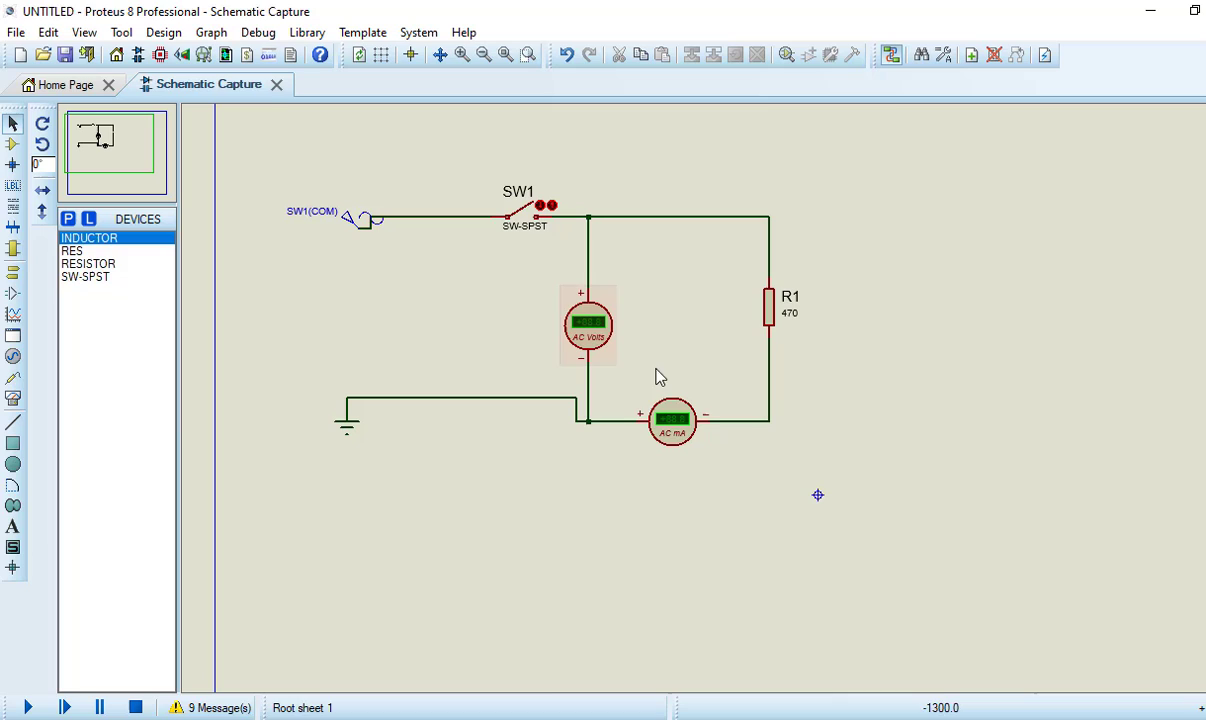
click(753, 421)
key(Delete)
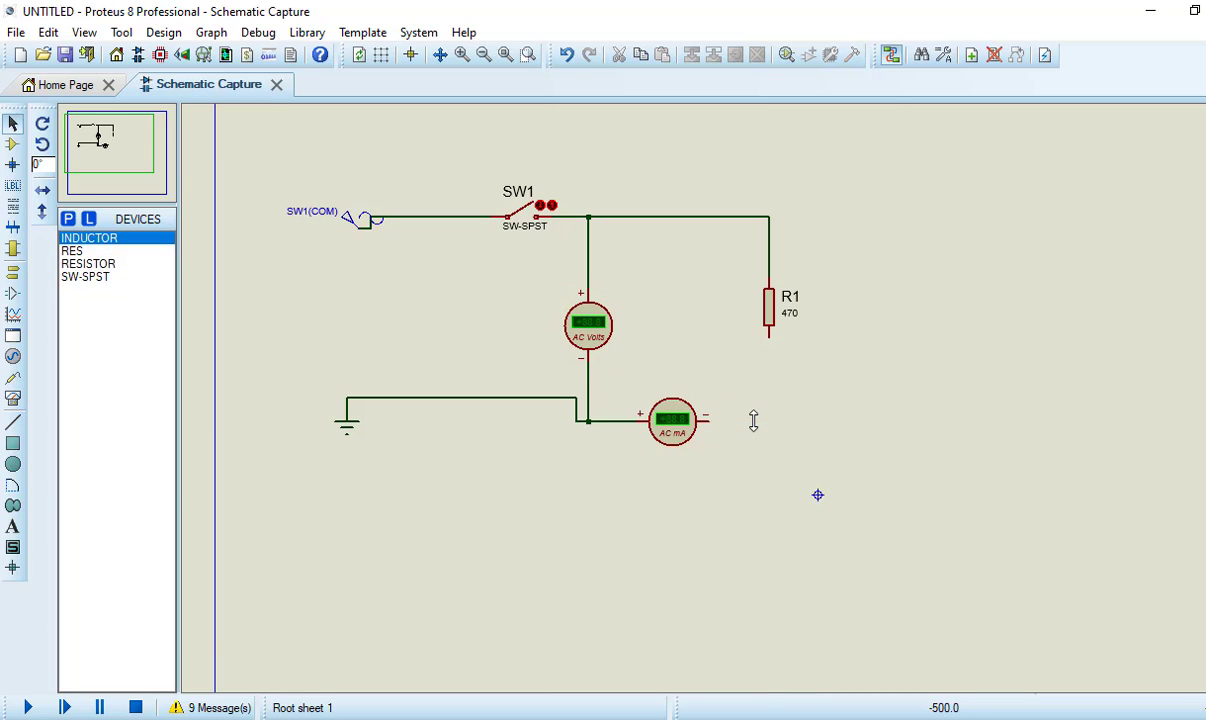
drag(775, 315, 785, 262)
- Search the device library for "inductor" and pick the generic INDUCTOR from the Inductors category, Generic sub-category
click(11, 146)
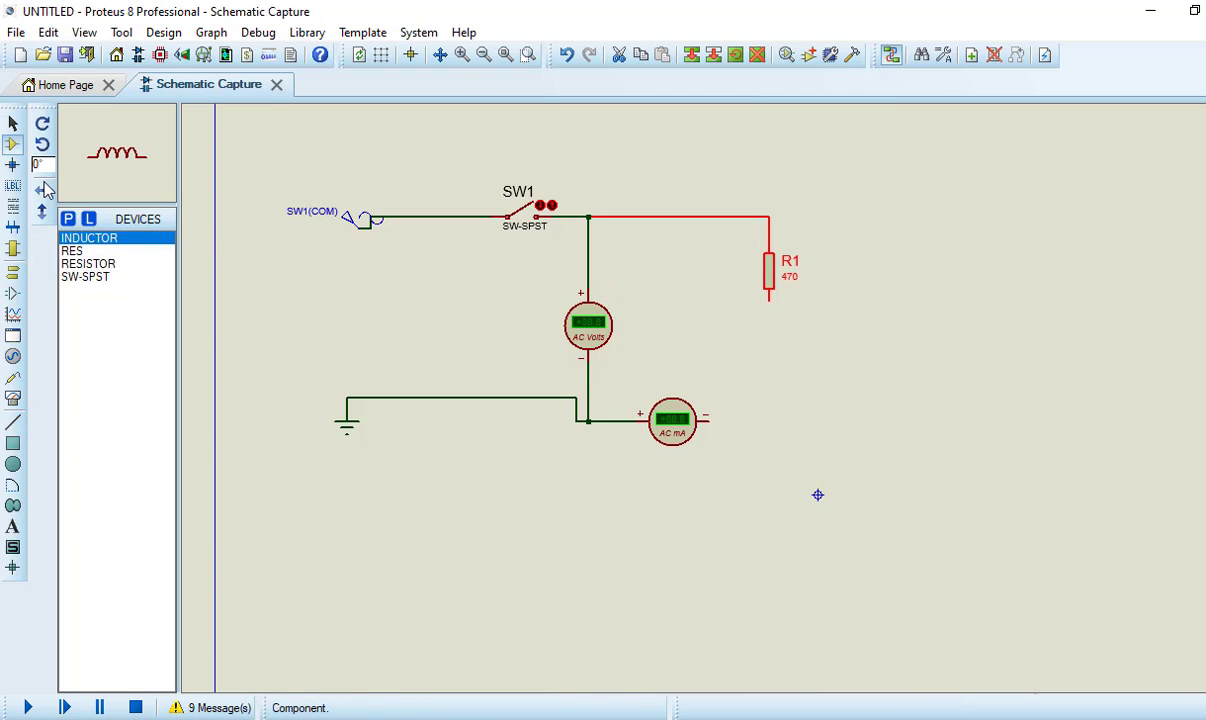
click(68, 219)
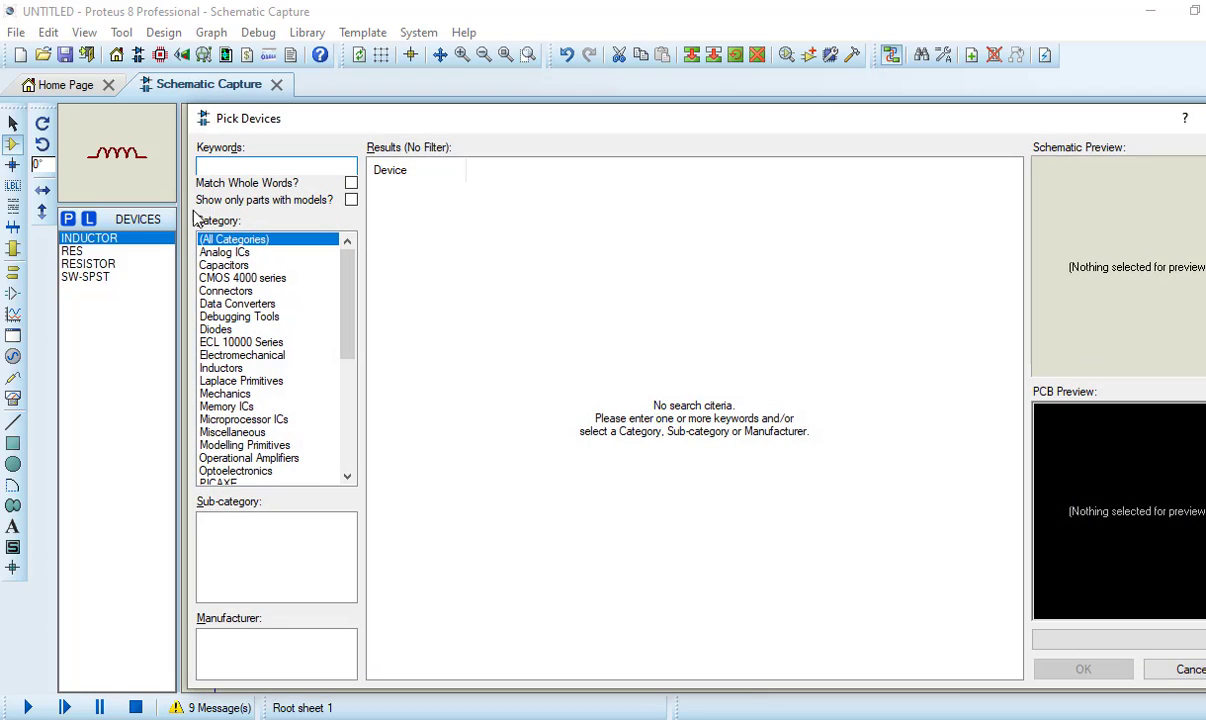
text(inductor)
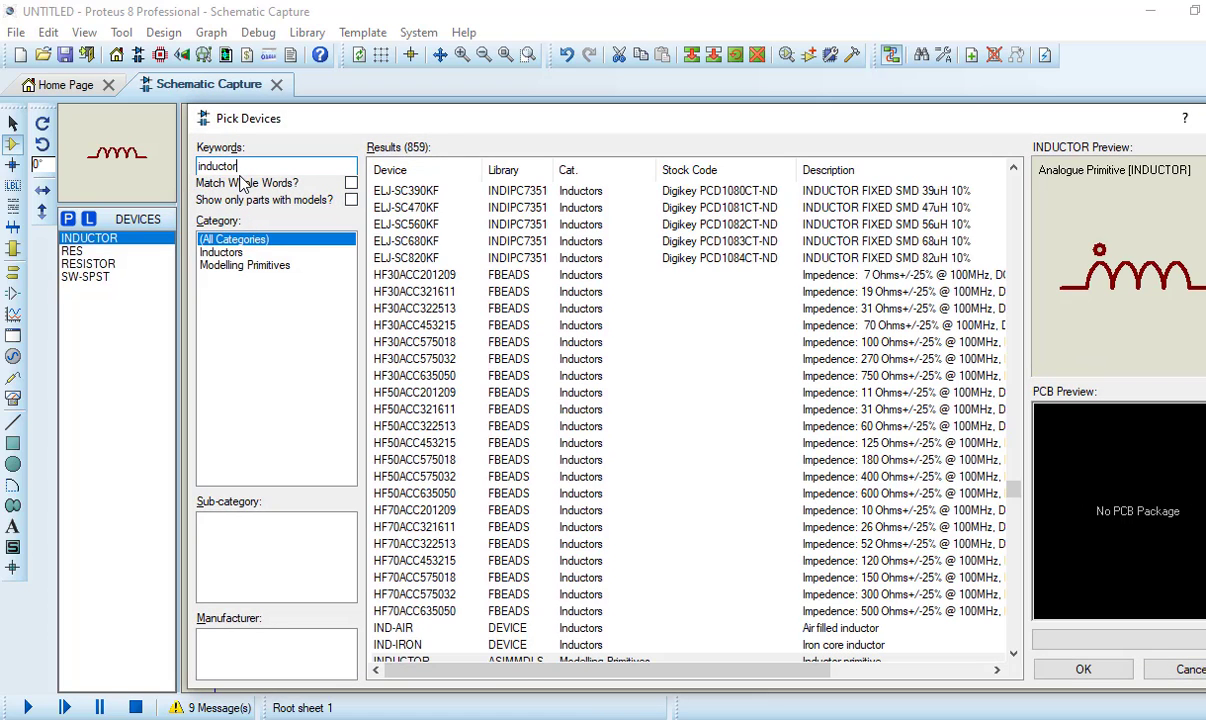
click(225, 253)
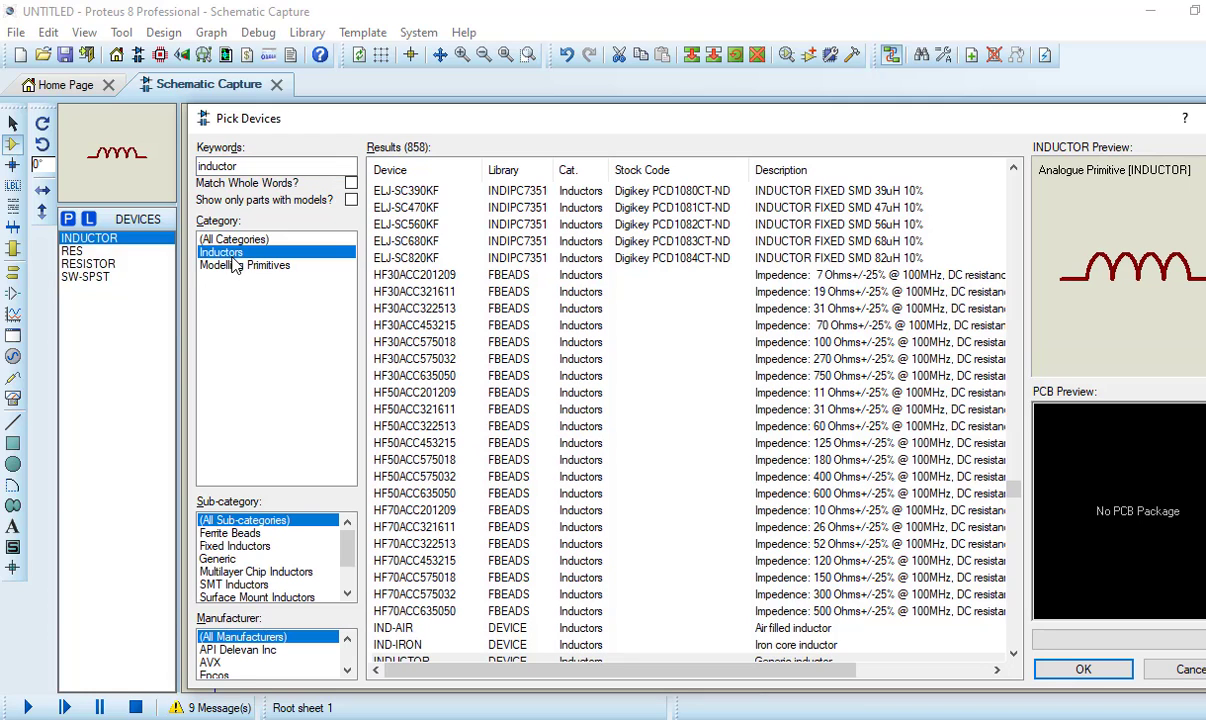
click(231, 560)
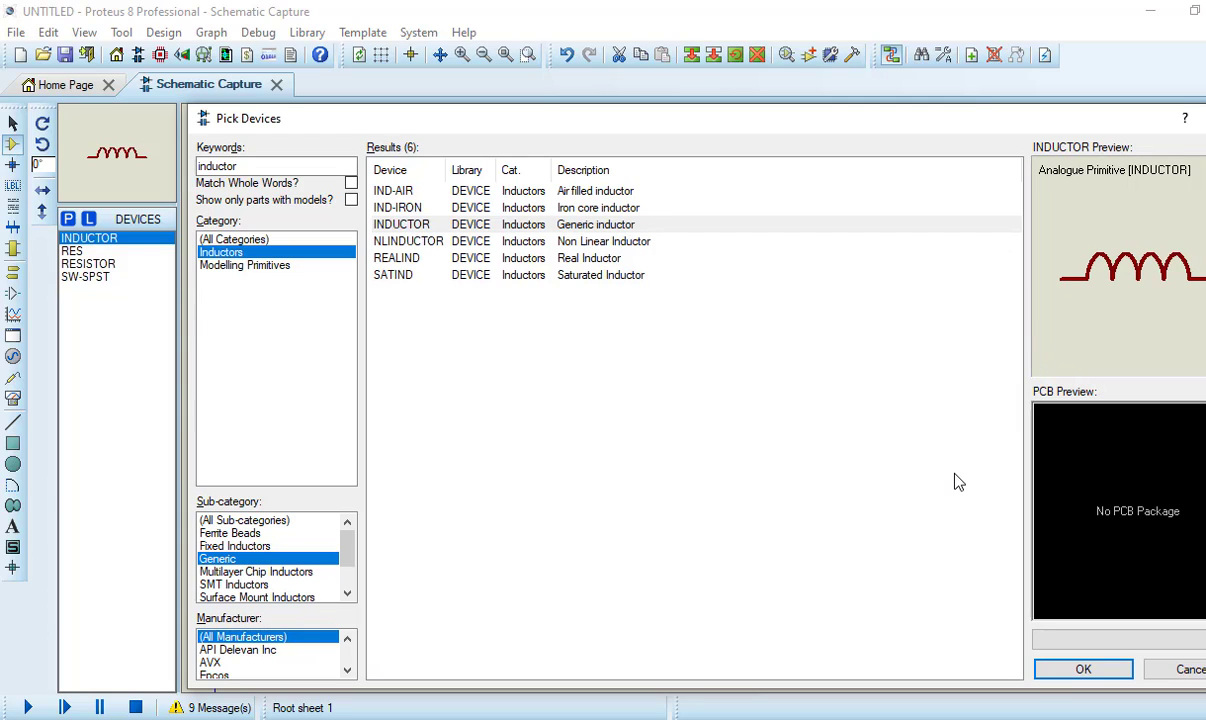
click(1078, 672)
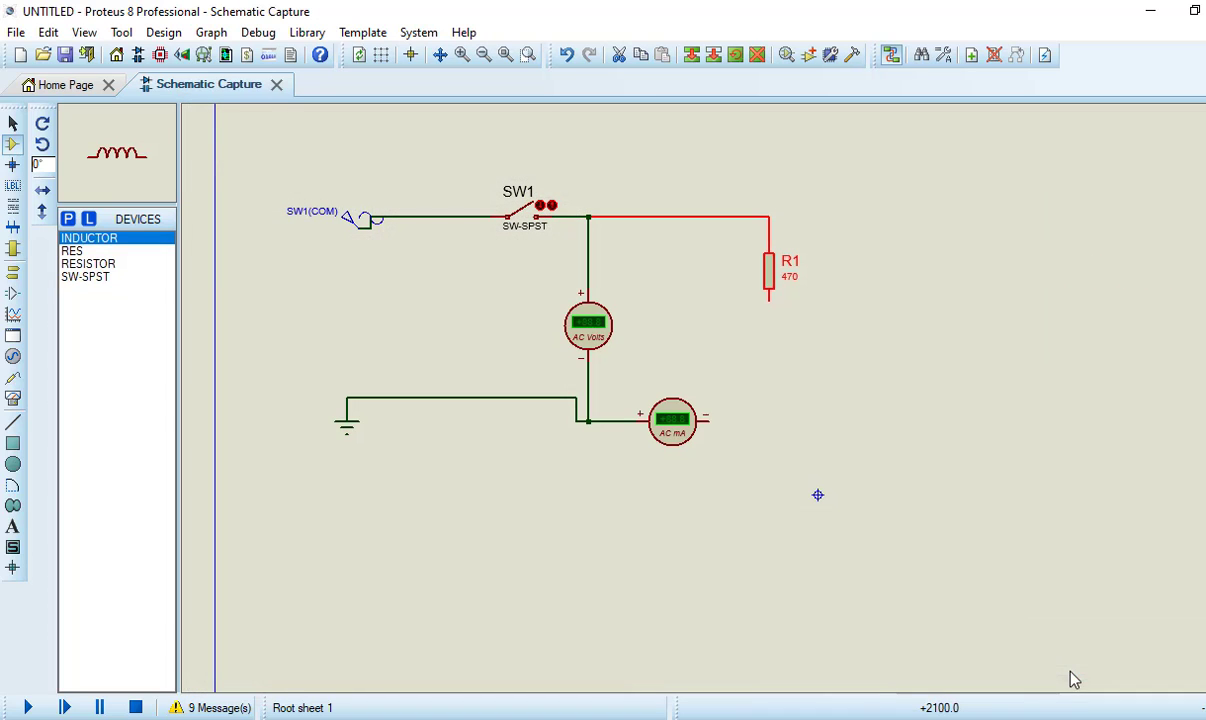
- Place the inductor below resistor R1, rotate it clockwise to vertical, and line it up with the resistor
click(774, 355)
click(780, 358)
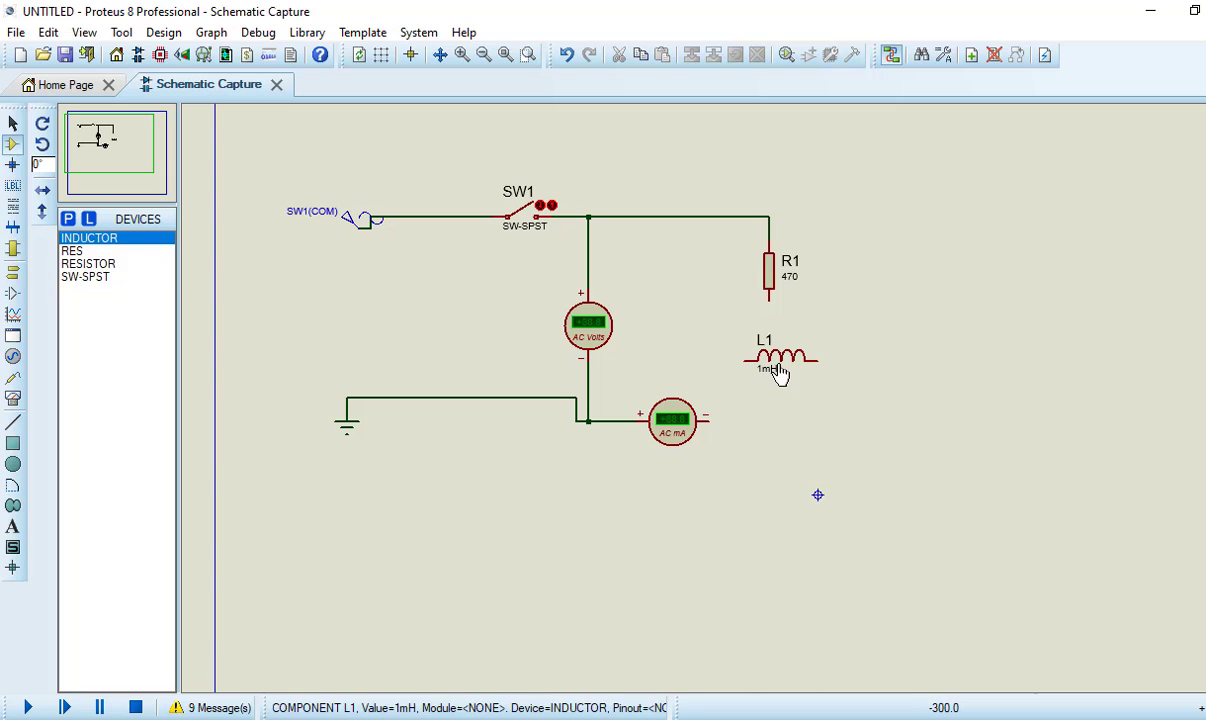
right_click(780, 372)
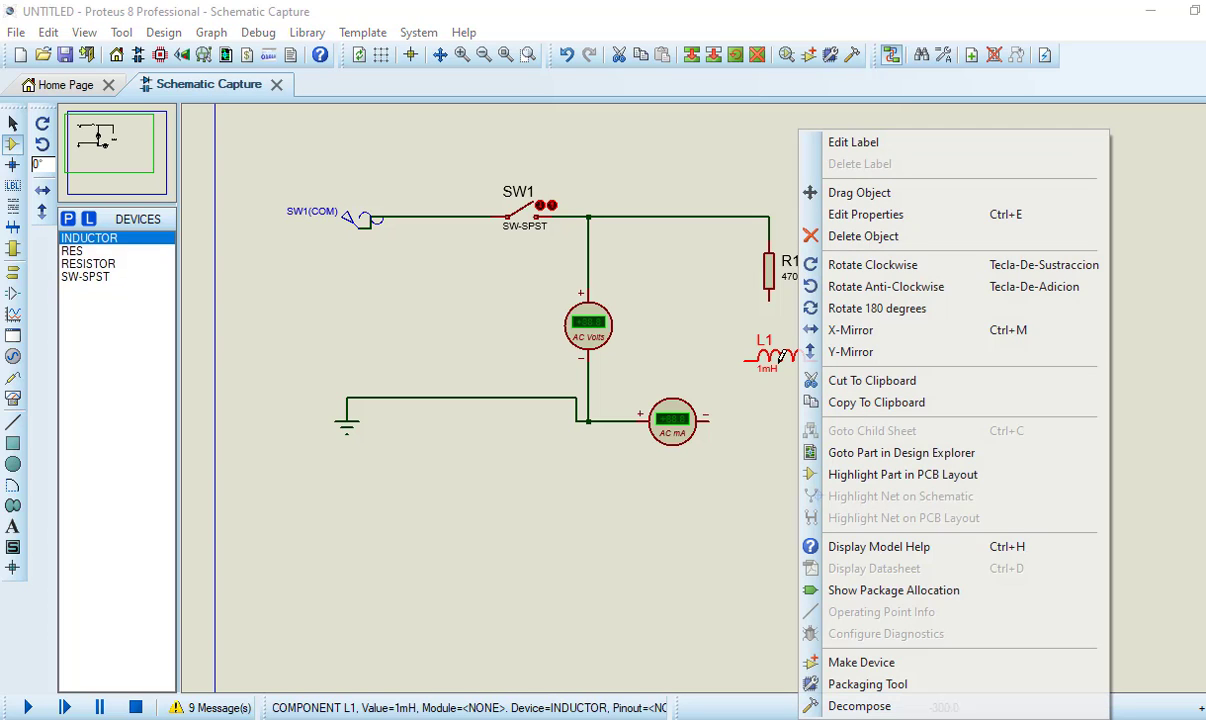
click(843, 265)
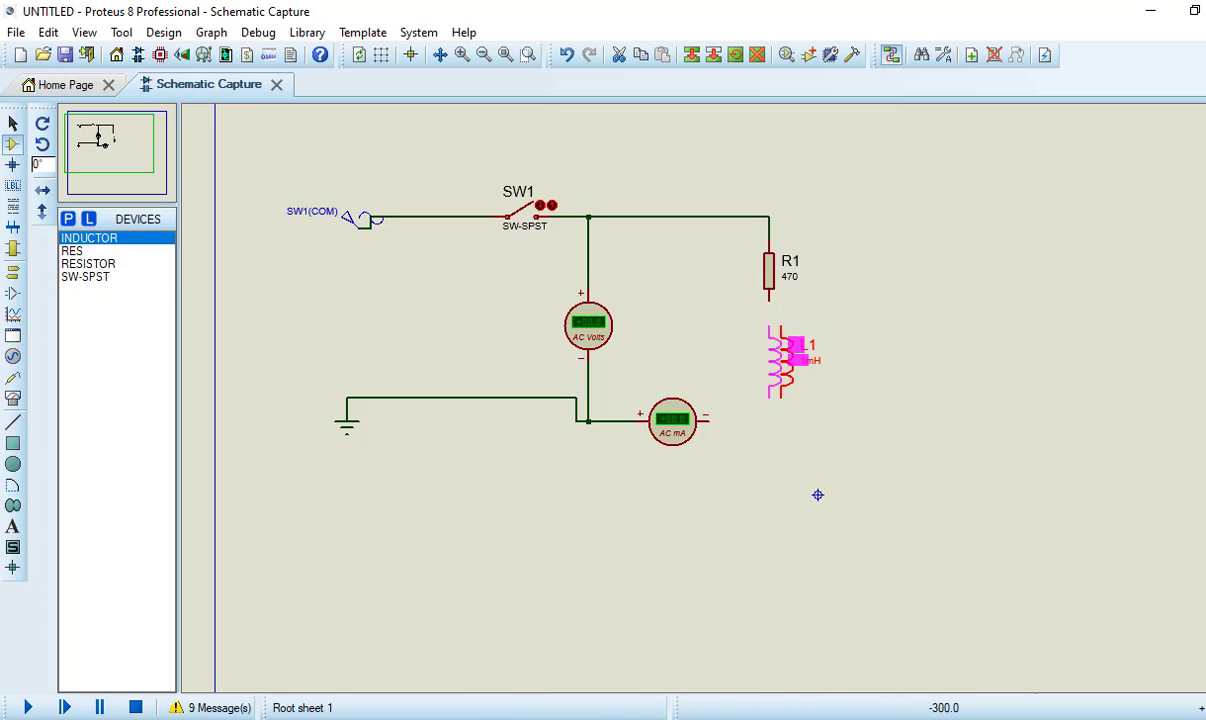
- Set the inductance of L1 to 10mH and wire it in series between resistor R1 and the ammeter's negative terminal
double_click(775, 360)
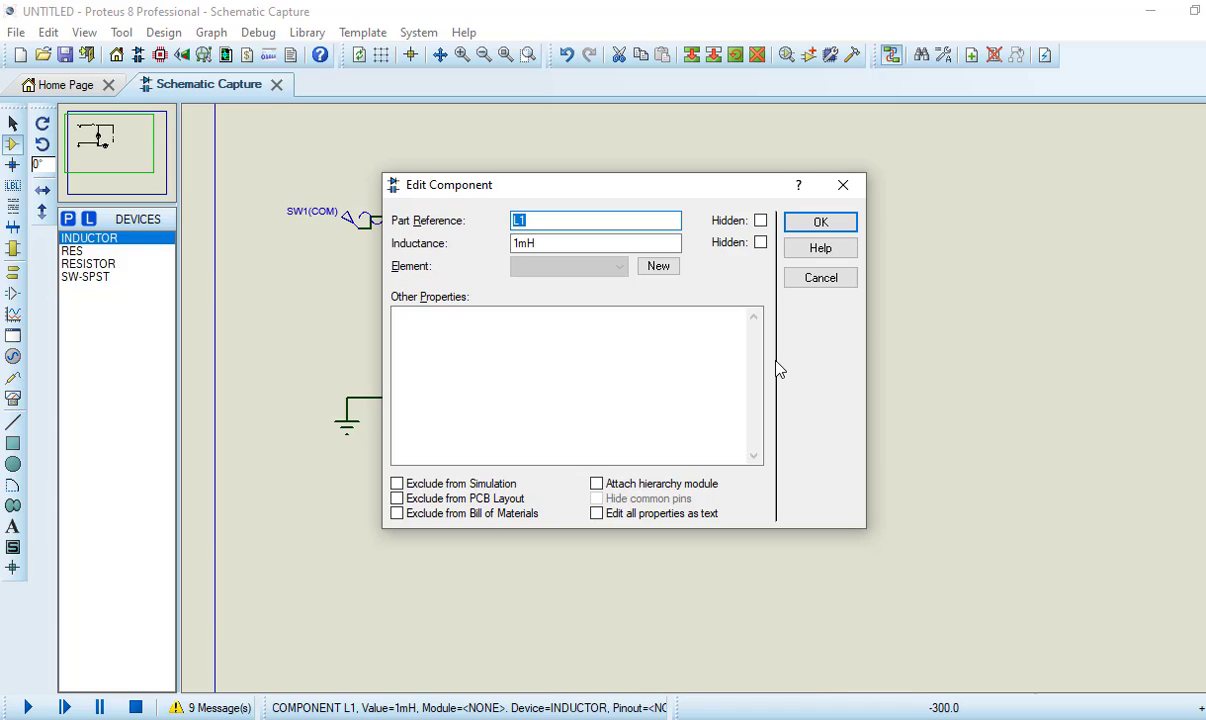
click(518, 243)
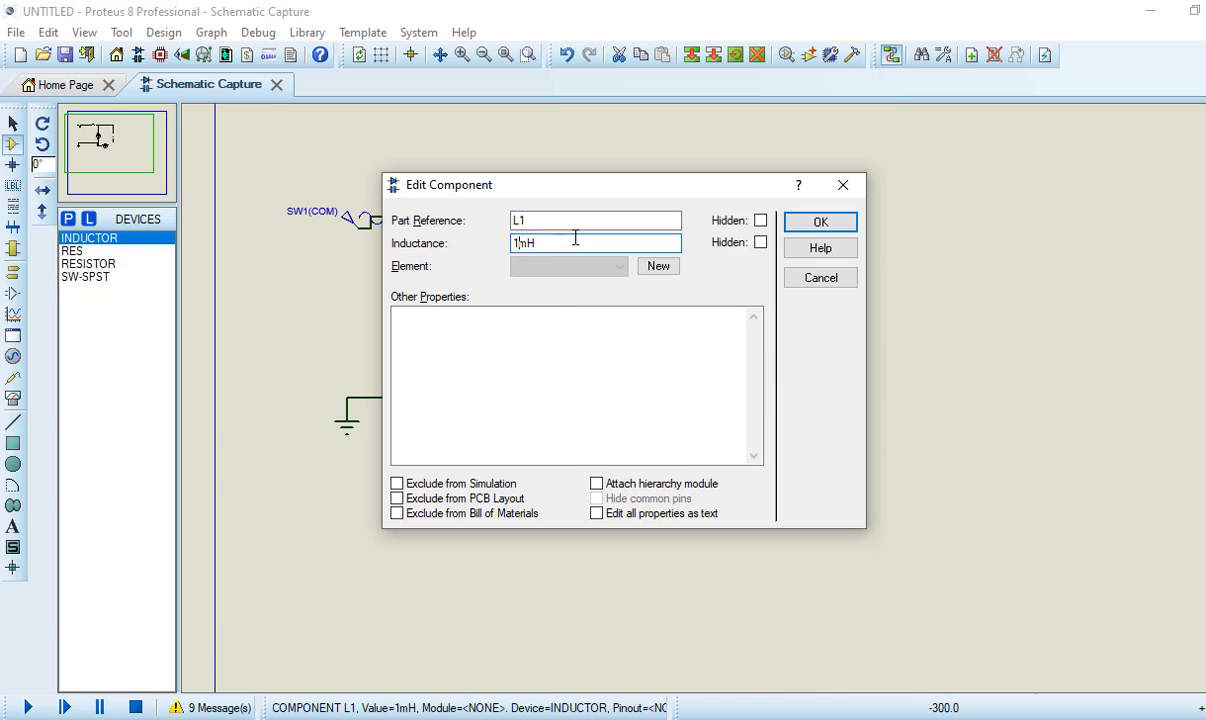
text(0)
click(840, 224)
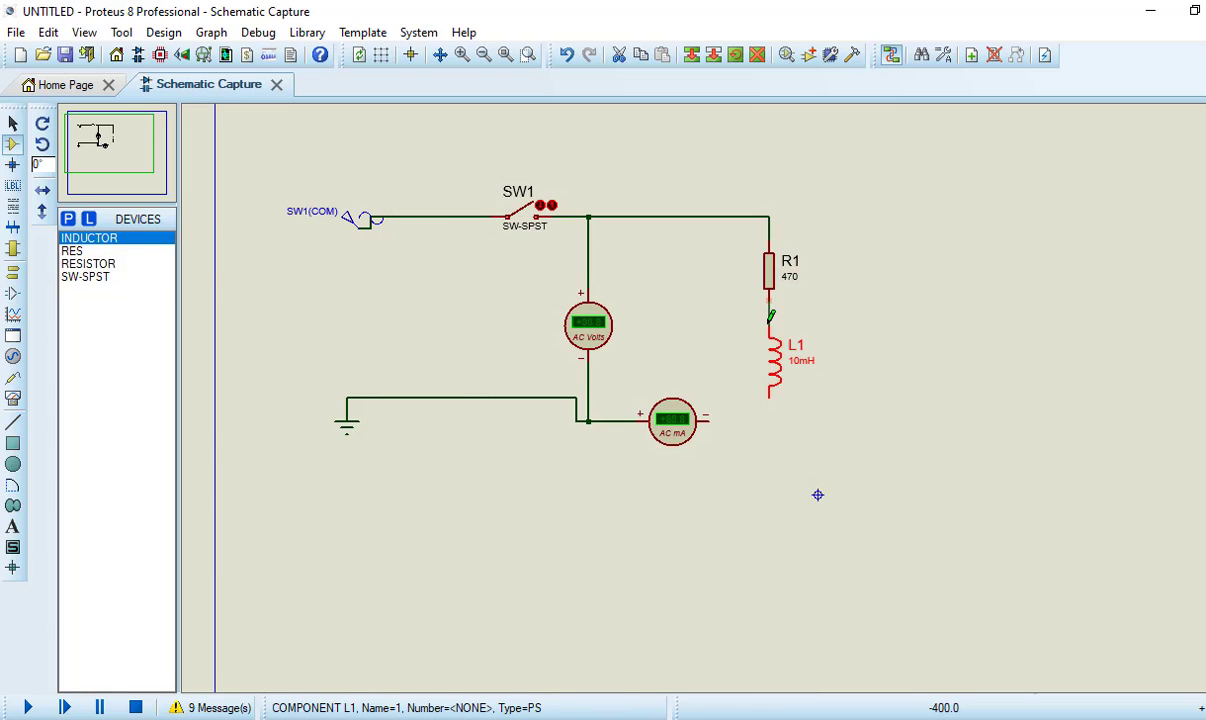
click(706, 417)
click(773, 393)
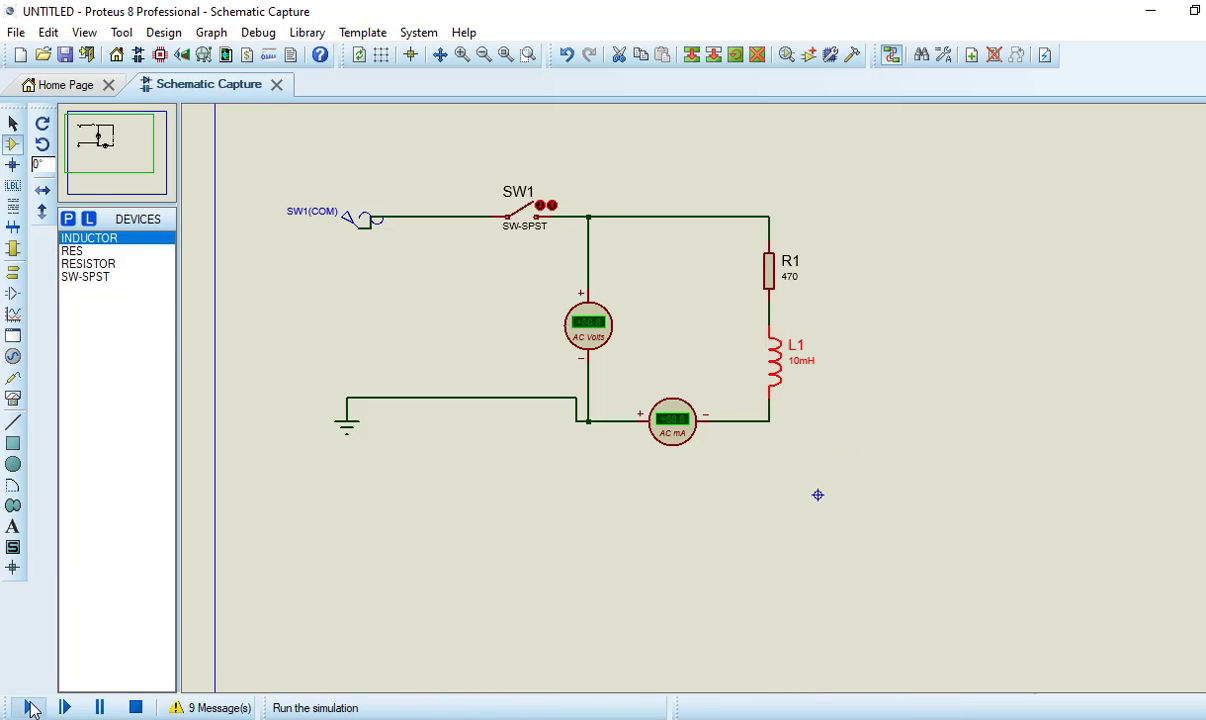
- Run the simulation of the series circuit, close switch SW1 to read the voltmeter and ammeter, and stop the simulation
click(30, 708)
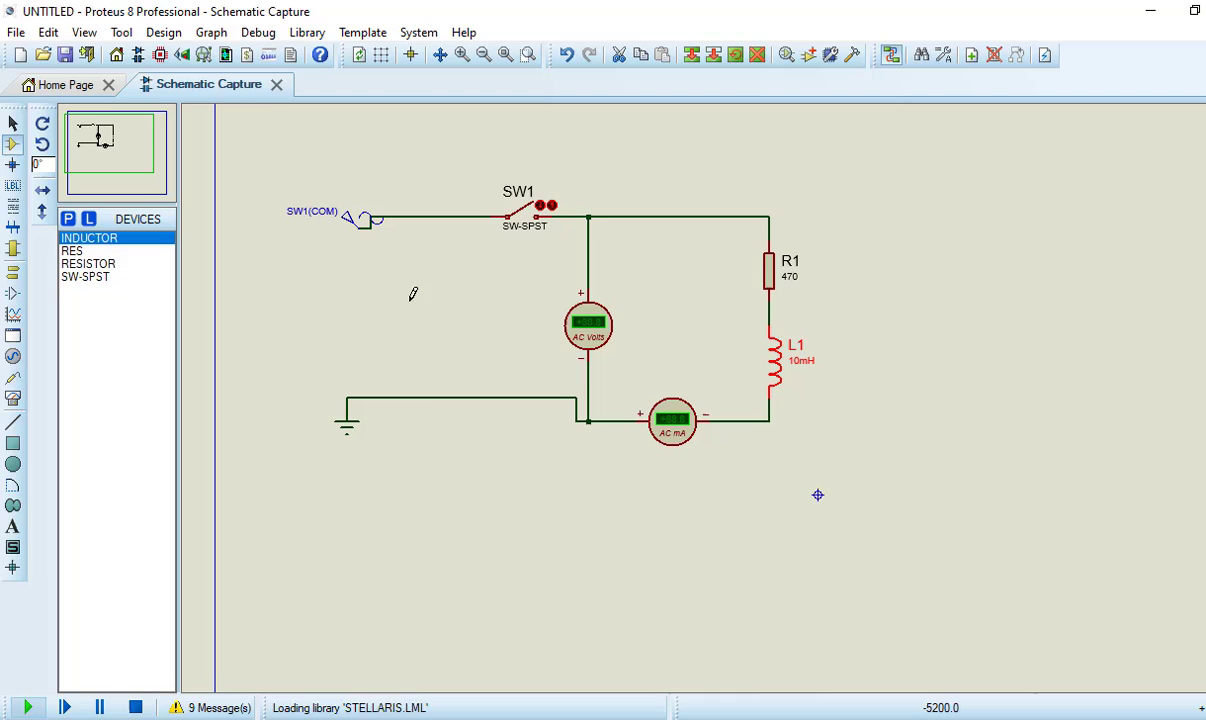
click(540, 207)
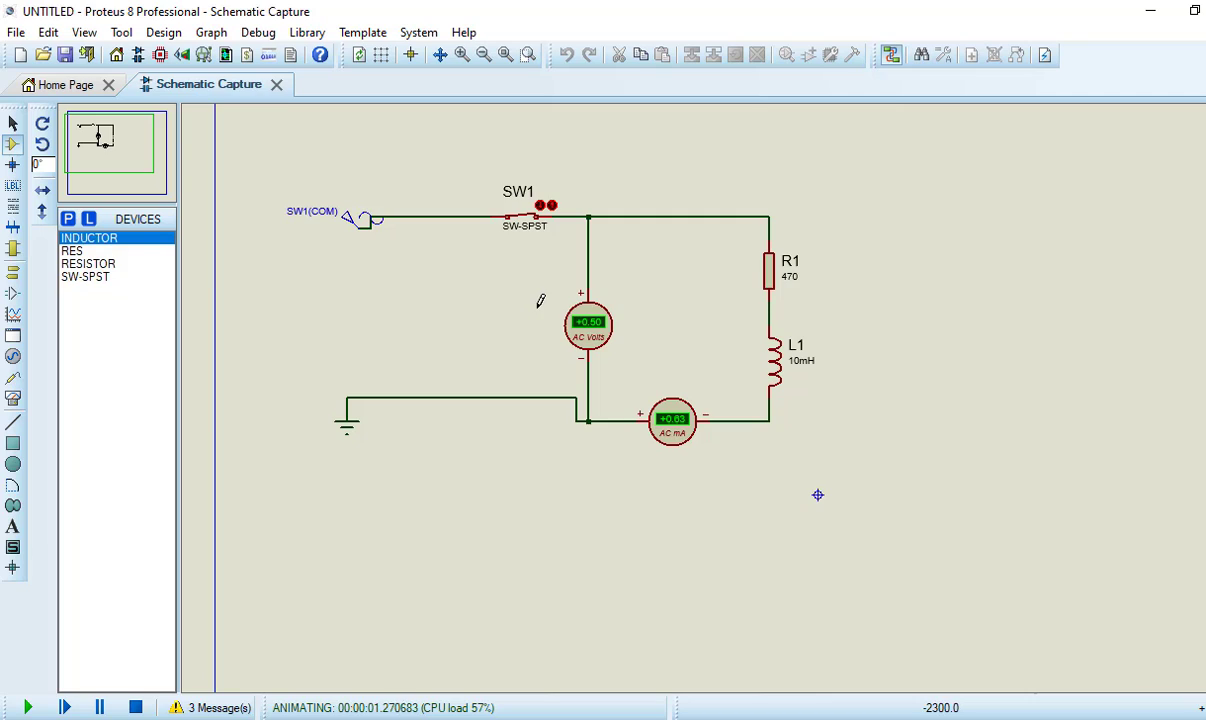
scroll(540, 300, up, 1)
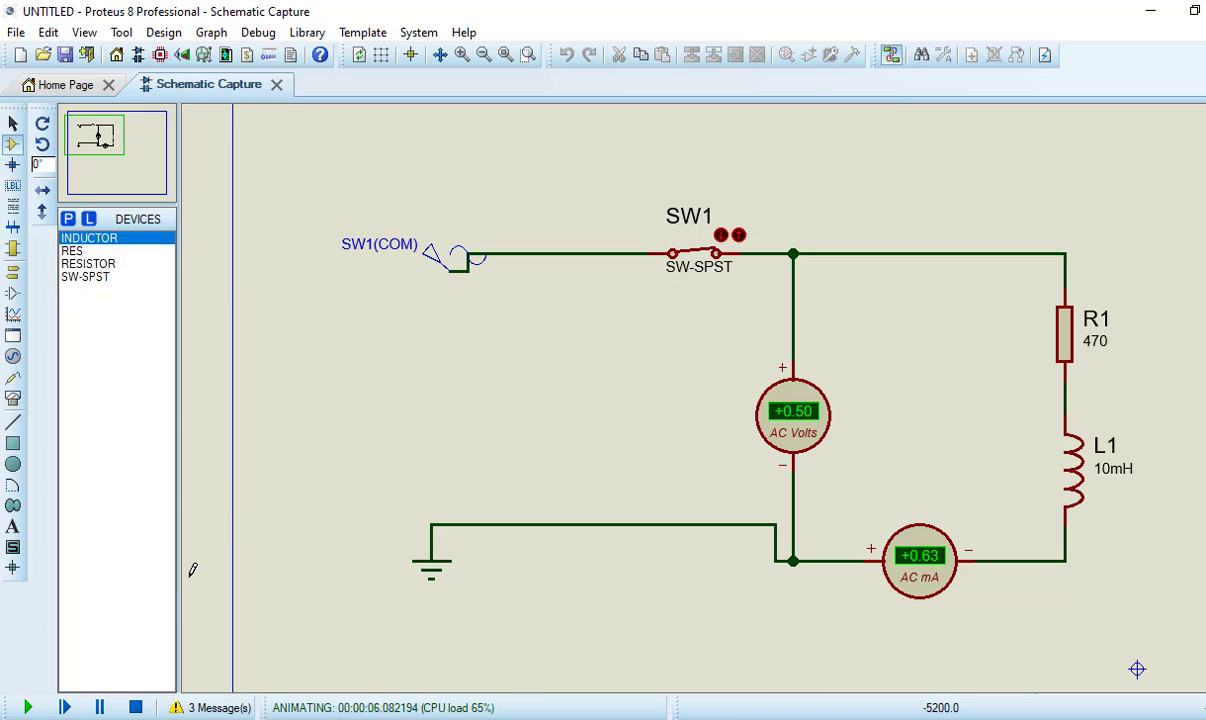
click(136, 707)
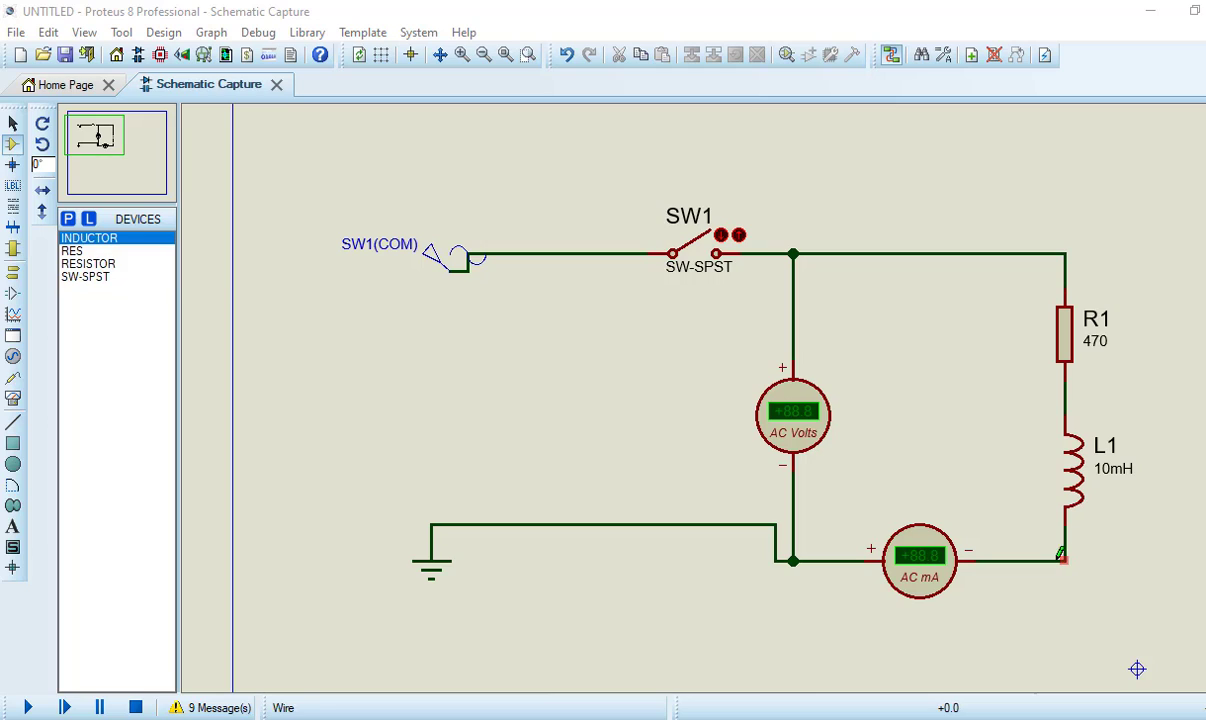
- Delete the wire between R1 and L1 and the wire between L1 and the ammeter
click(13, 124)
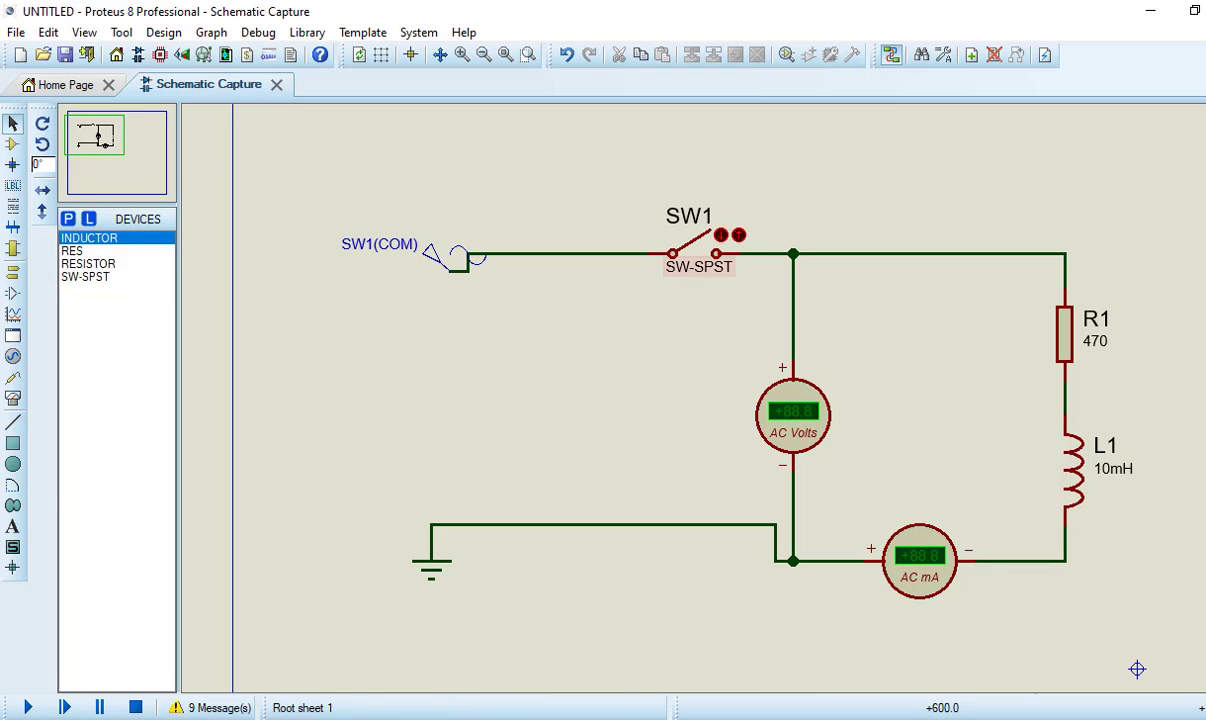
click(1066, 399)
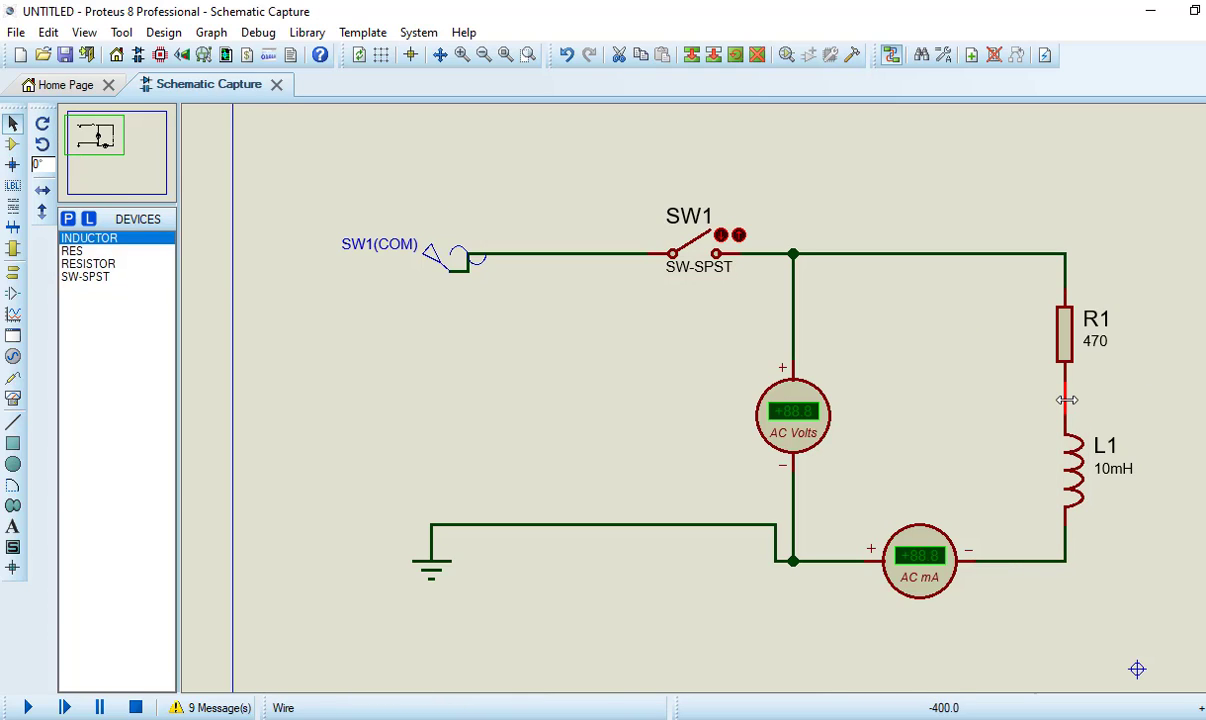
key(Delete)
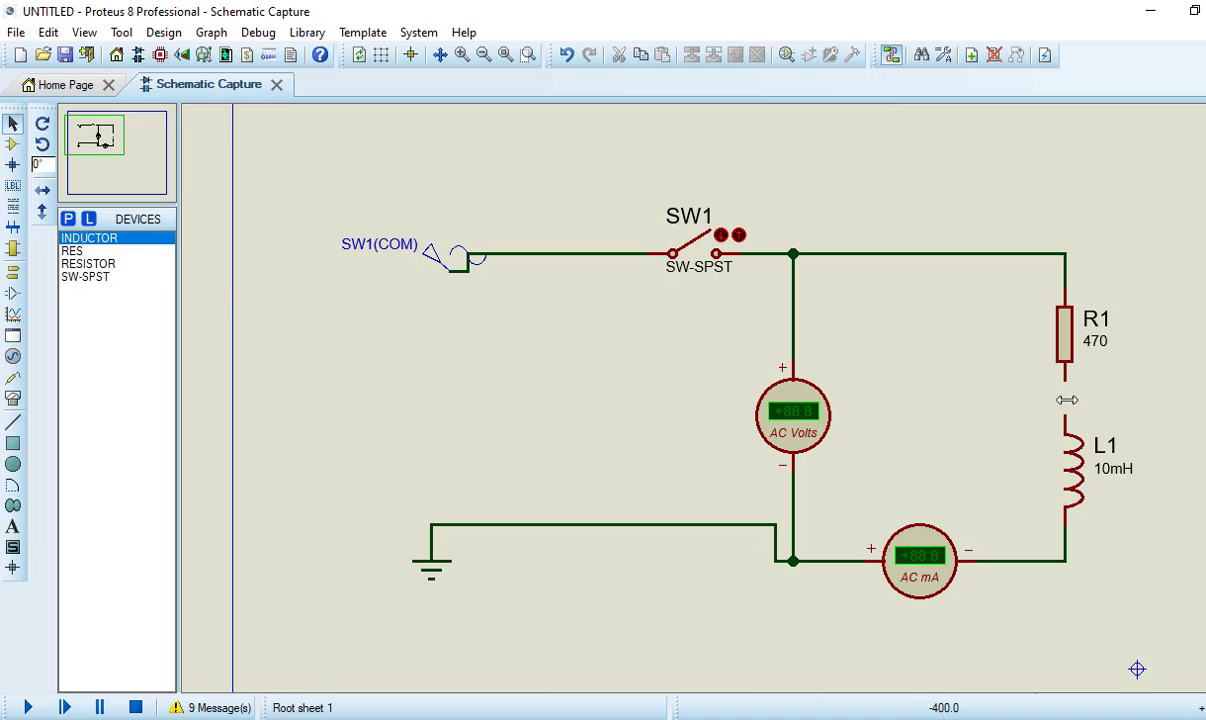
right_click(1056, 560)
right_click(1056, 560)
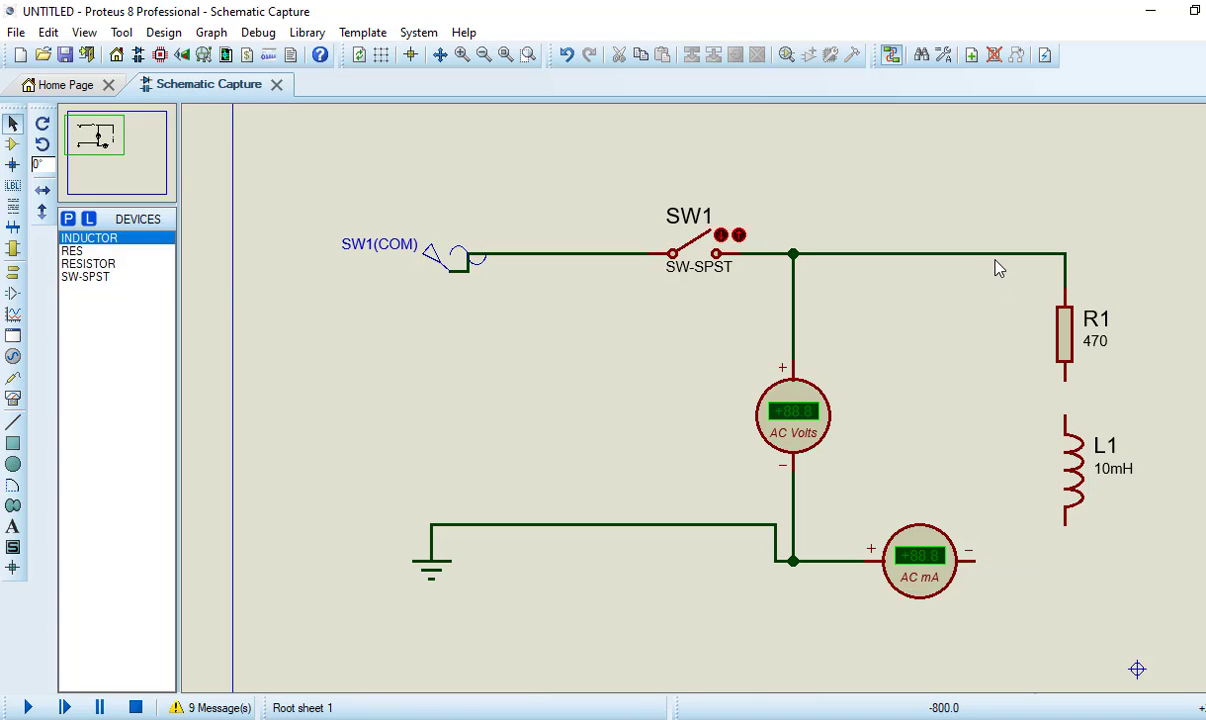
- Move inductor L1 up beside resistor R1 on the voltmeter side, and lower R1 to the inductor's level
click(1068, 465)
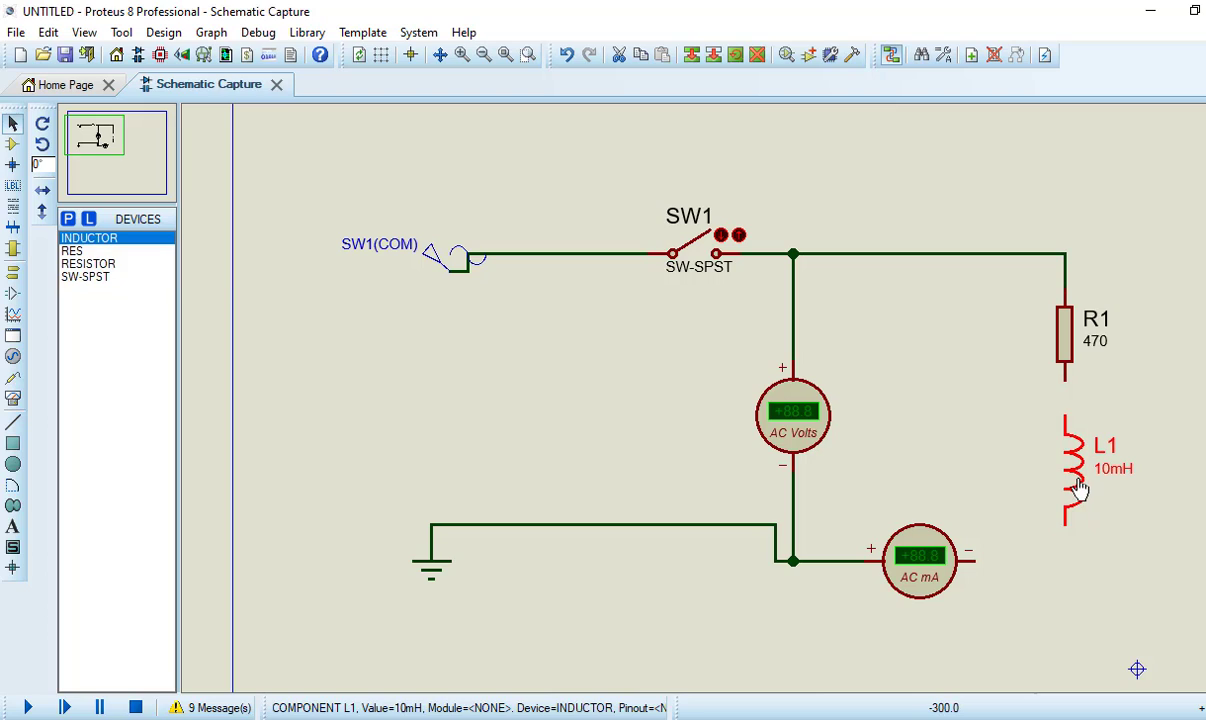
drag(1066, 490, 975, 417)
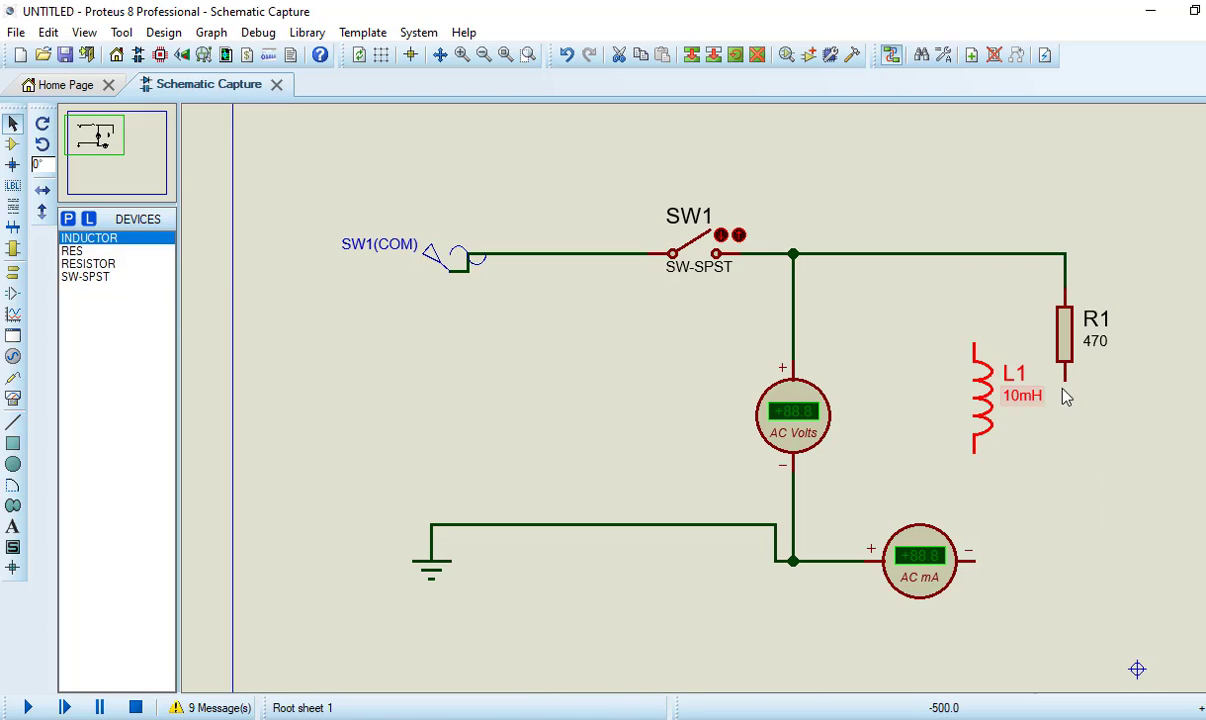
click(1066, 348)
drag(1066, 350, 1066, 405)
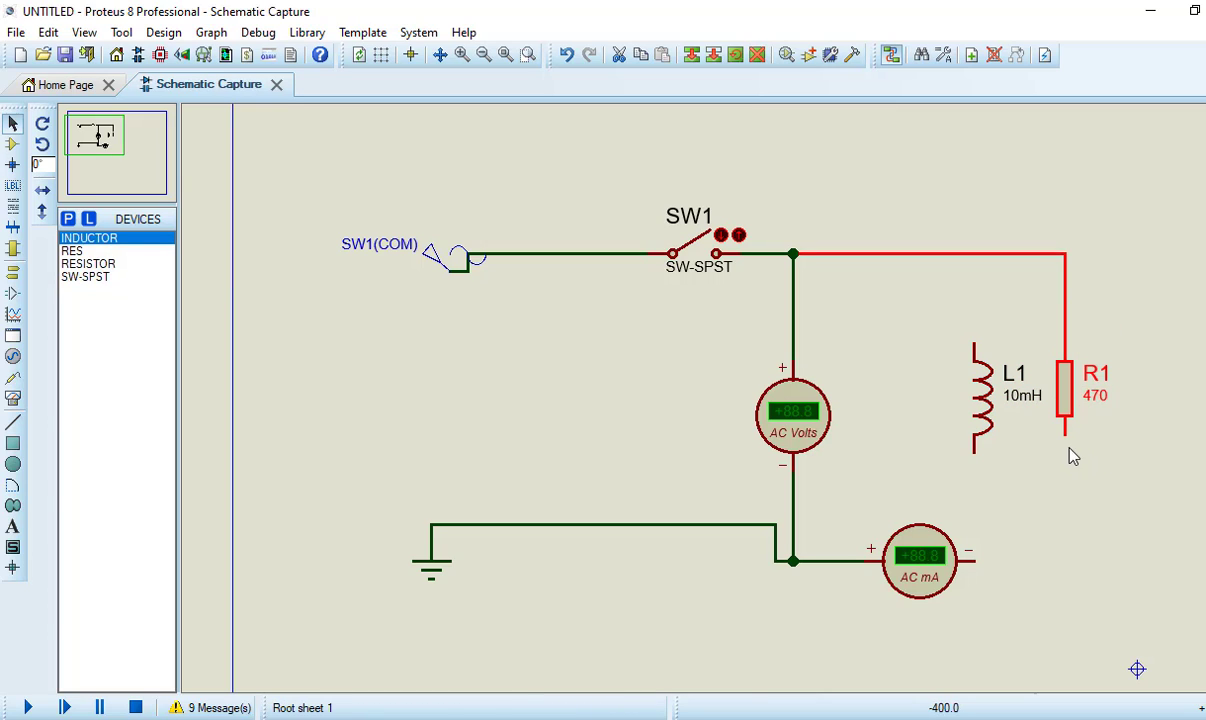
- Wire the ammeter's negative terminal to R1's lower pin and connect both ends of L1 in parallel with R1
click(976, 560)
click(1066, 434)
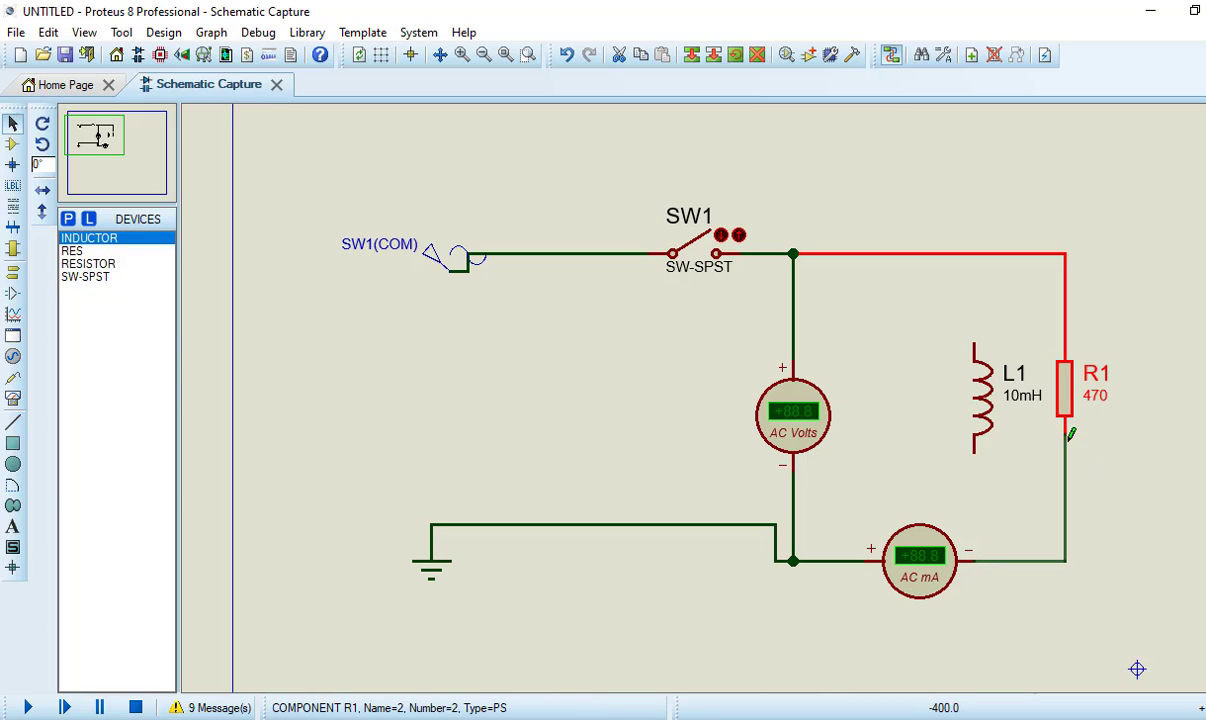
click(976, 450)
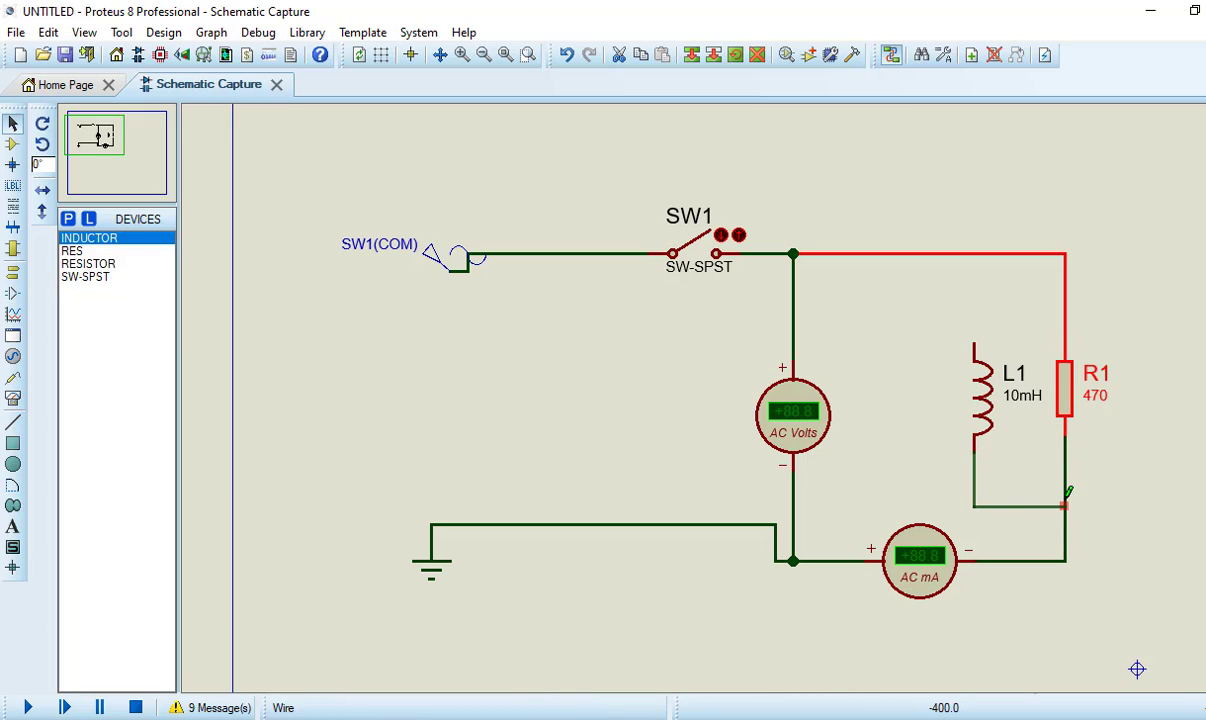
click(1065, 505)
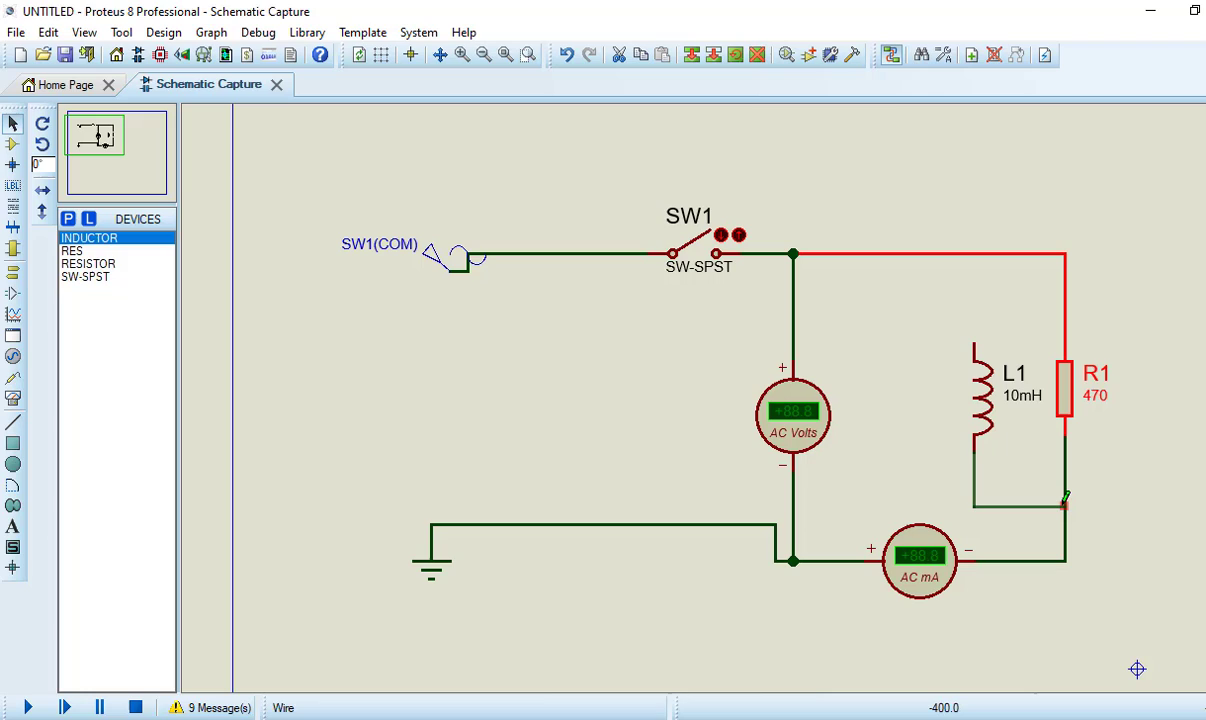
click(976, 346)
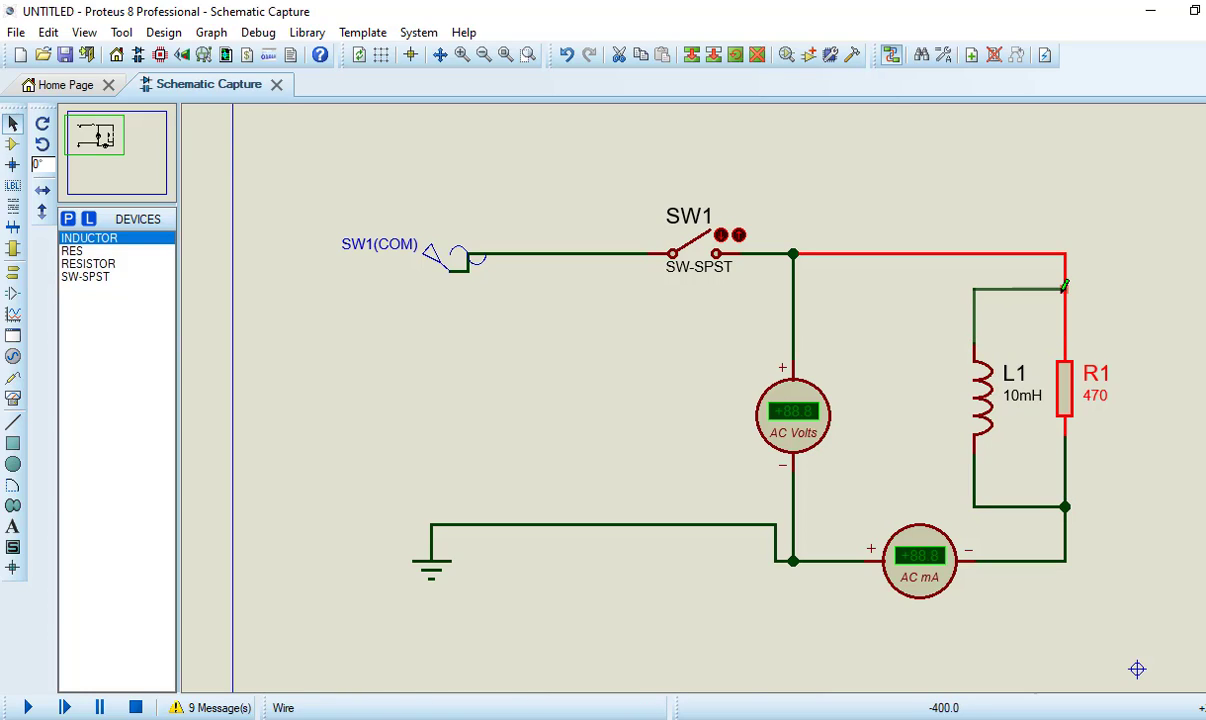
click(1065, 289)
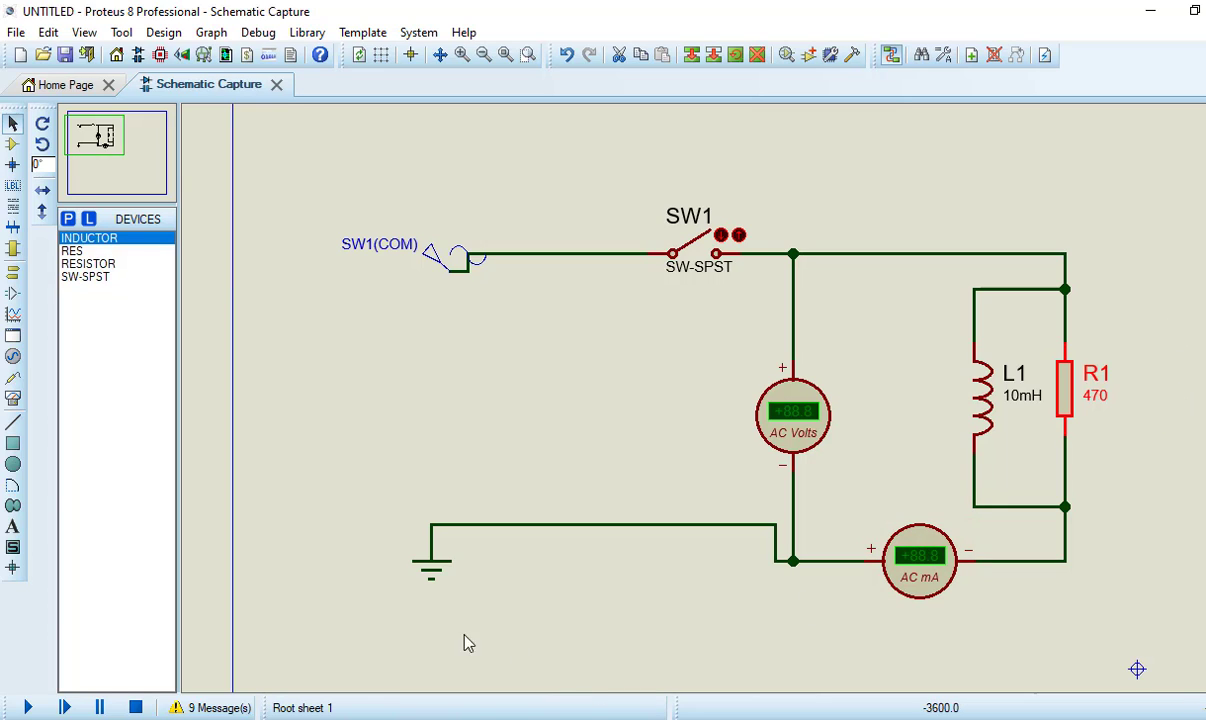
- Run the simulation of the parallel circuit, close switch SW1 to read both meters, and stop the simulation
click(25, 708)
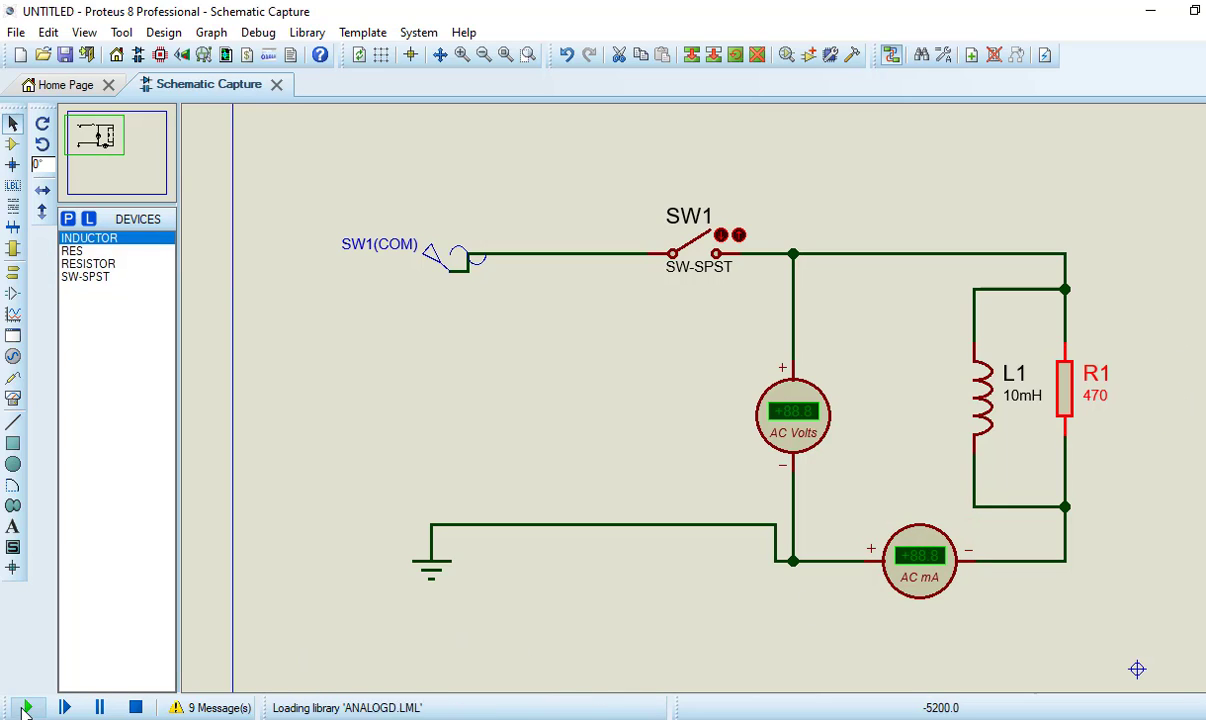
click(722, 250)
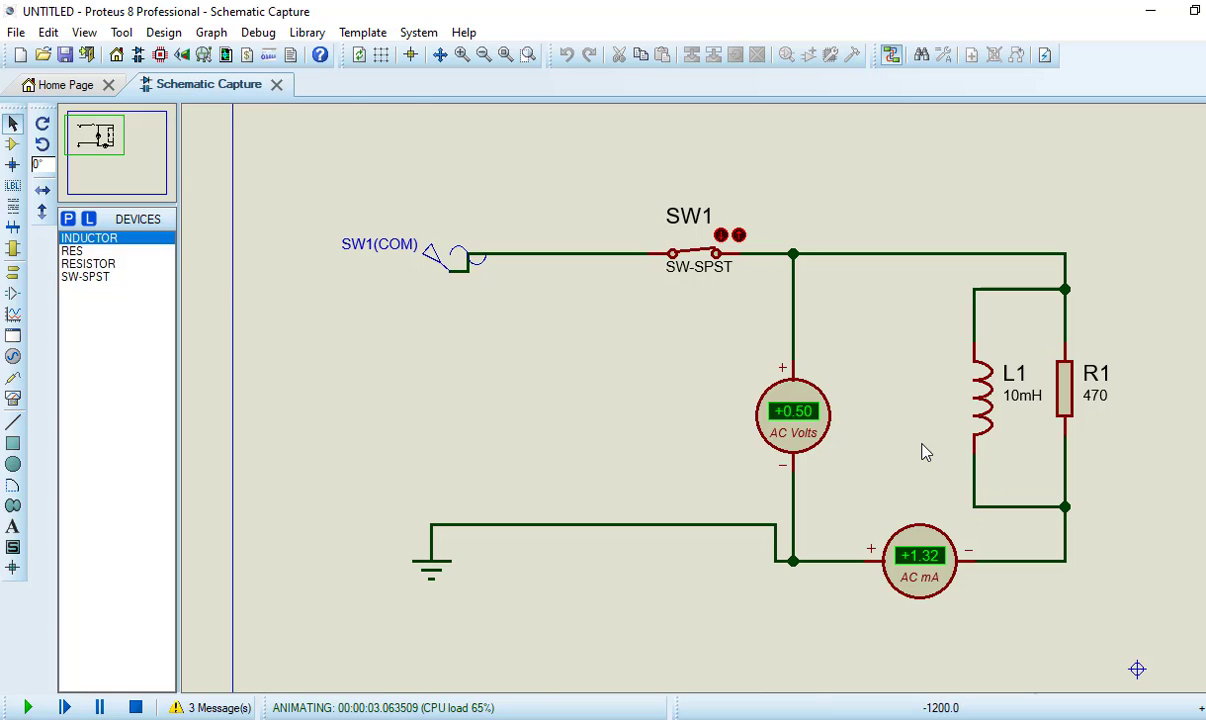
scroll(925, 452, up, 1)
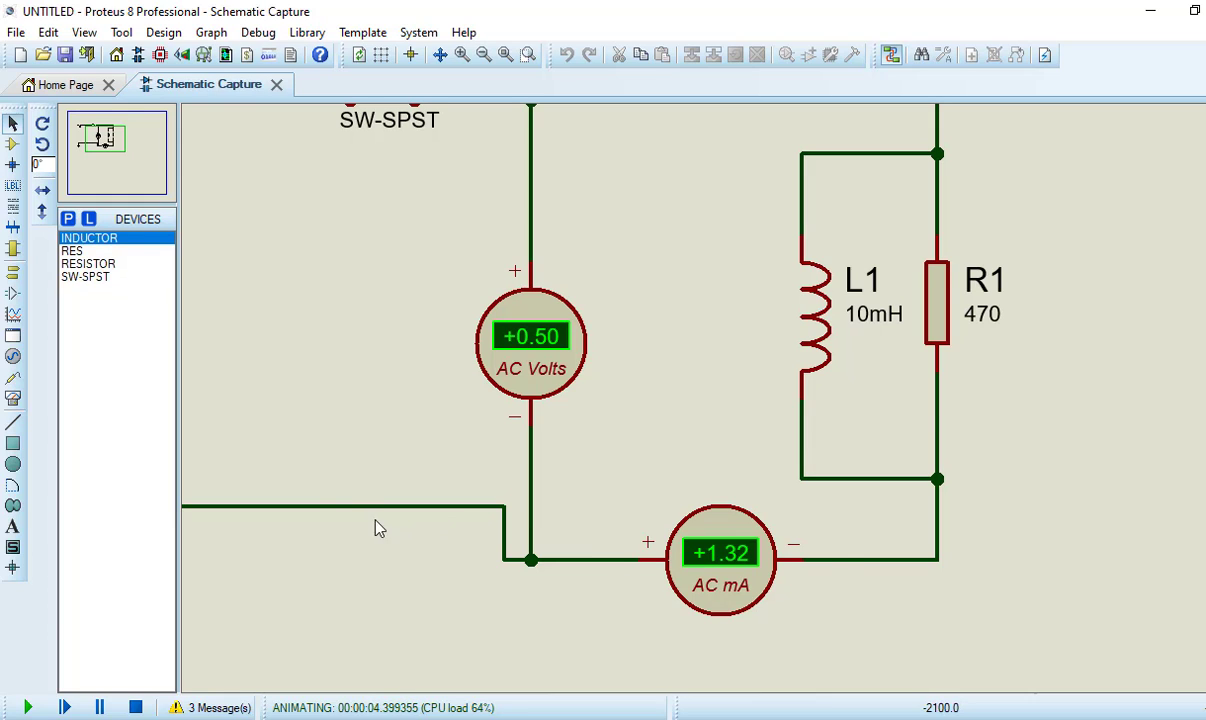
key(shift+Pause)
scroll(974, 560, down, 1)
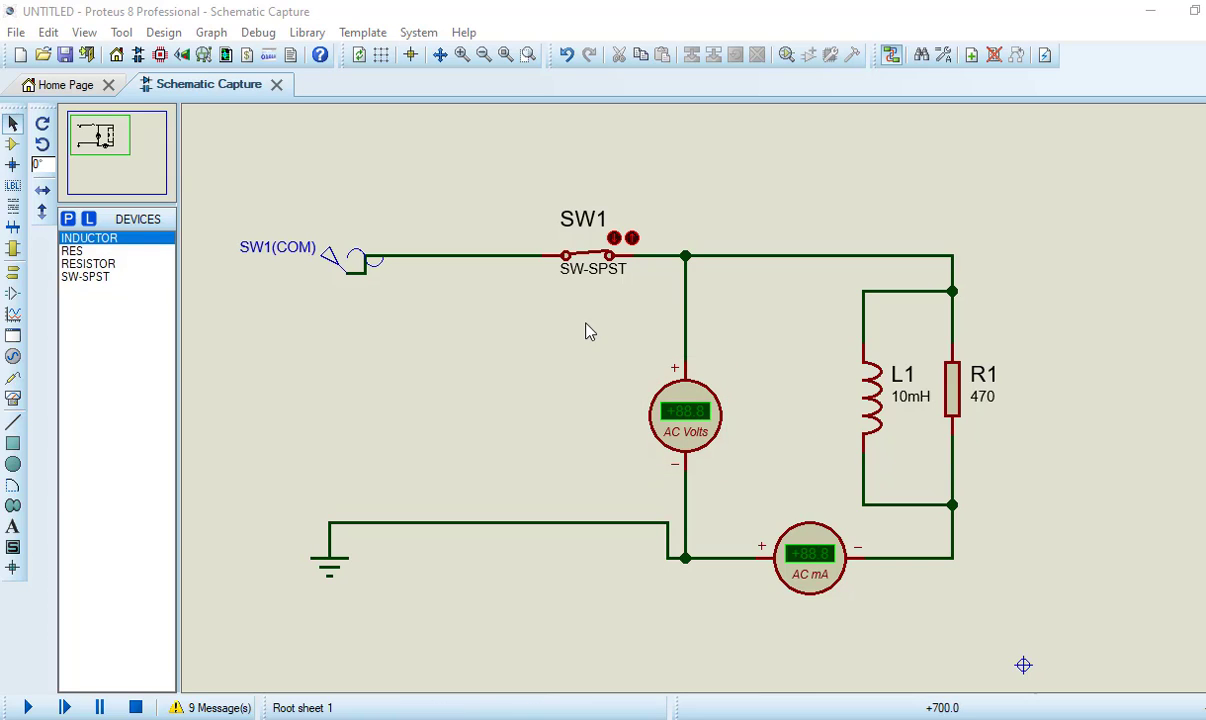
- Open switch SW1 and delete both wires that connect inductor L1 in parallel with resistor R1
click(636, 241)
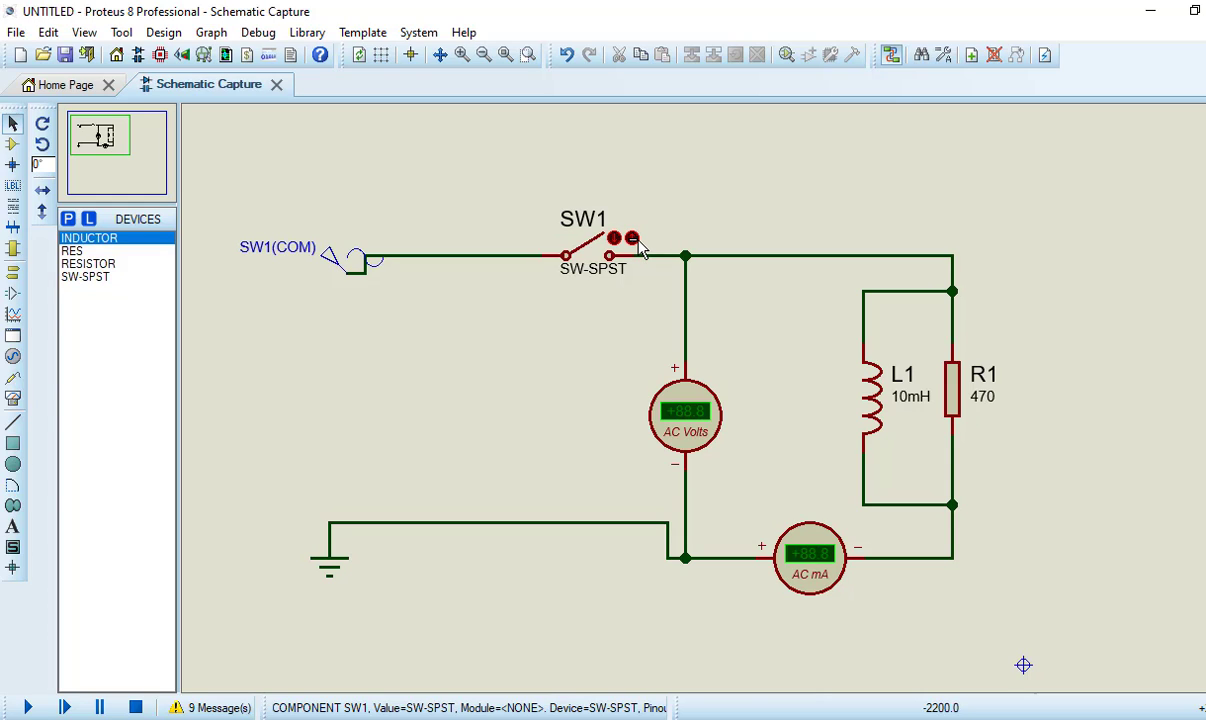
click(863, 472)
key(Delete)
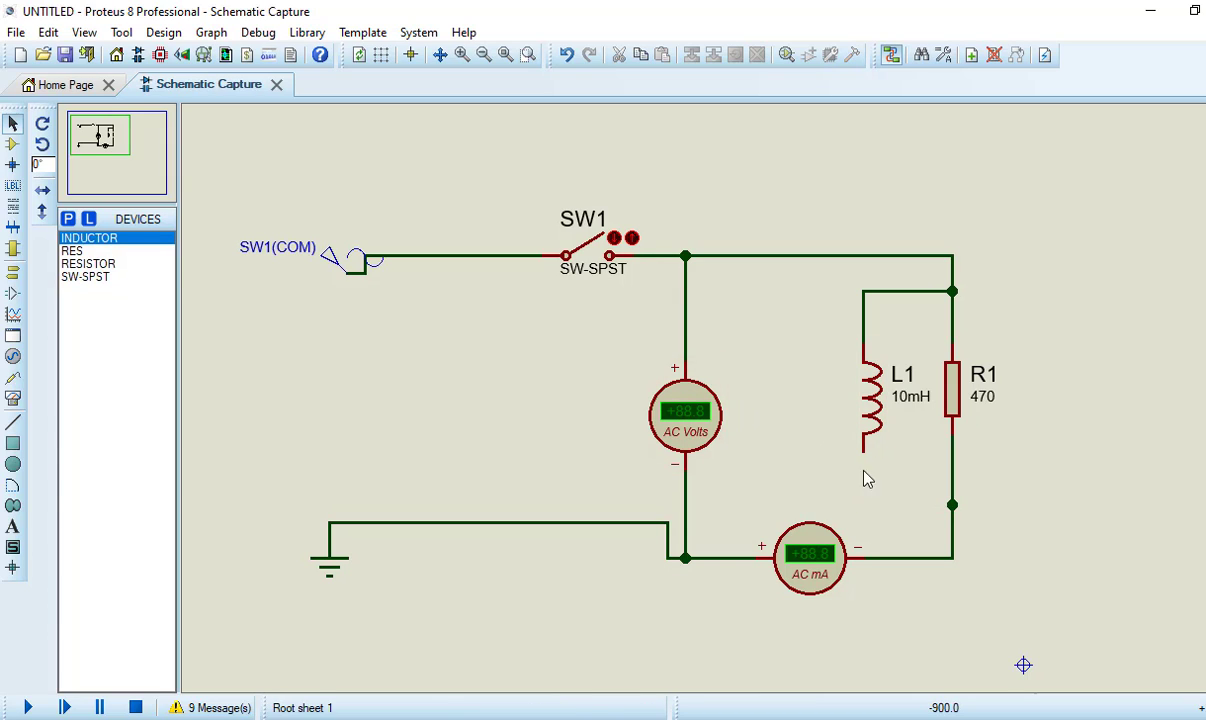
click(864, 326)
key(Delete)
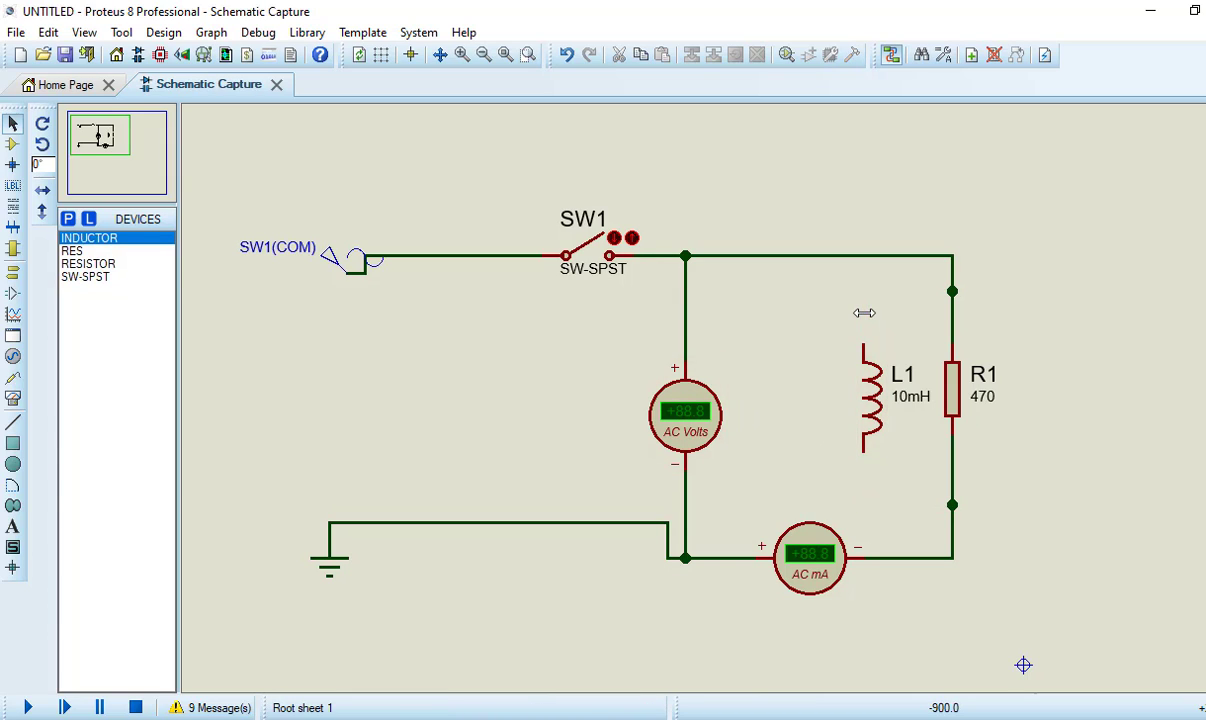
- Delete the wire directly above R1 and the wires from its lower pin to the ammeter's negative terminal
click(956, 325)
key(Delete)
click(952, 293)
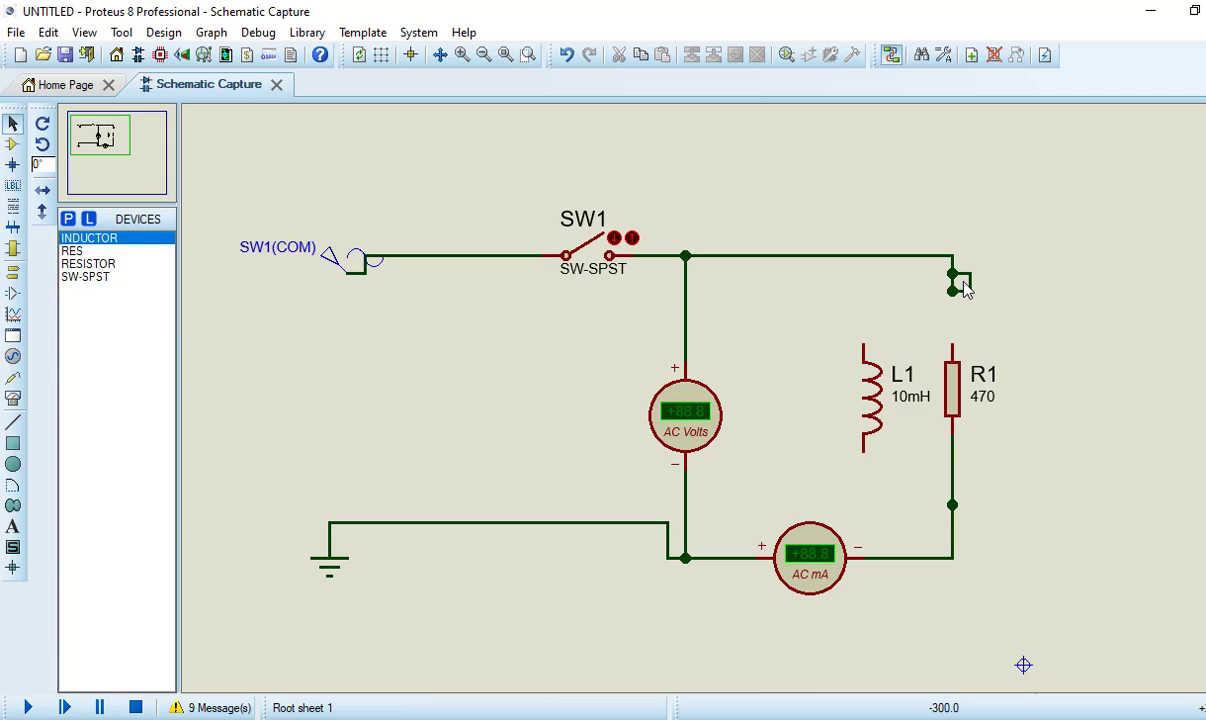
key(super+s)
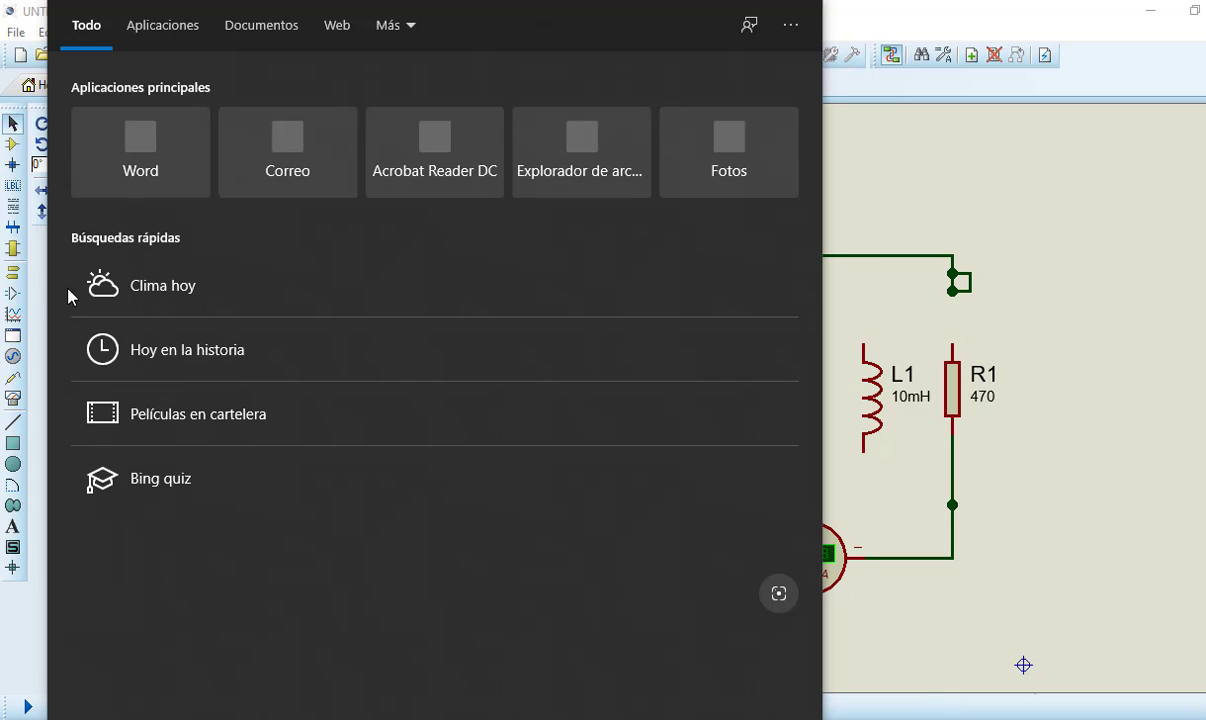
click(952, 478)
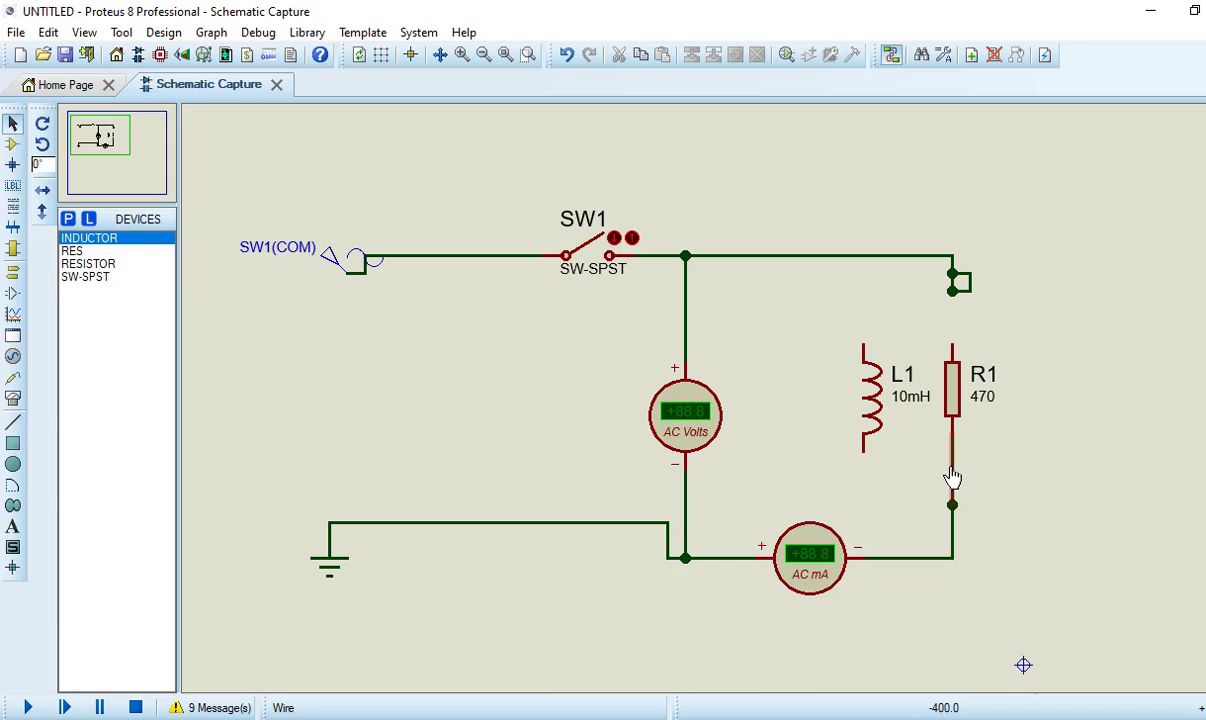
click(947, 475)
key(Delete)
click(947, 558)
key(Delete)
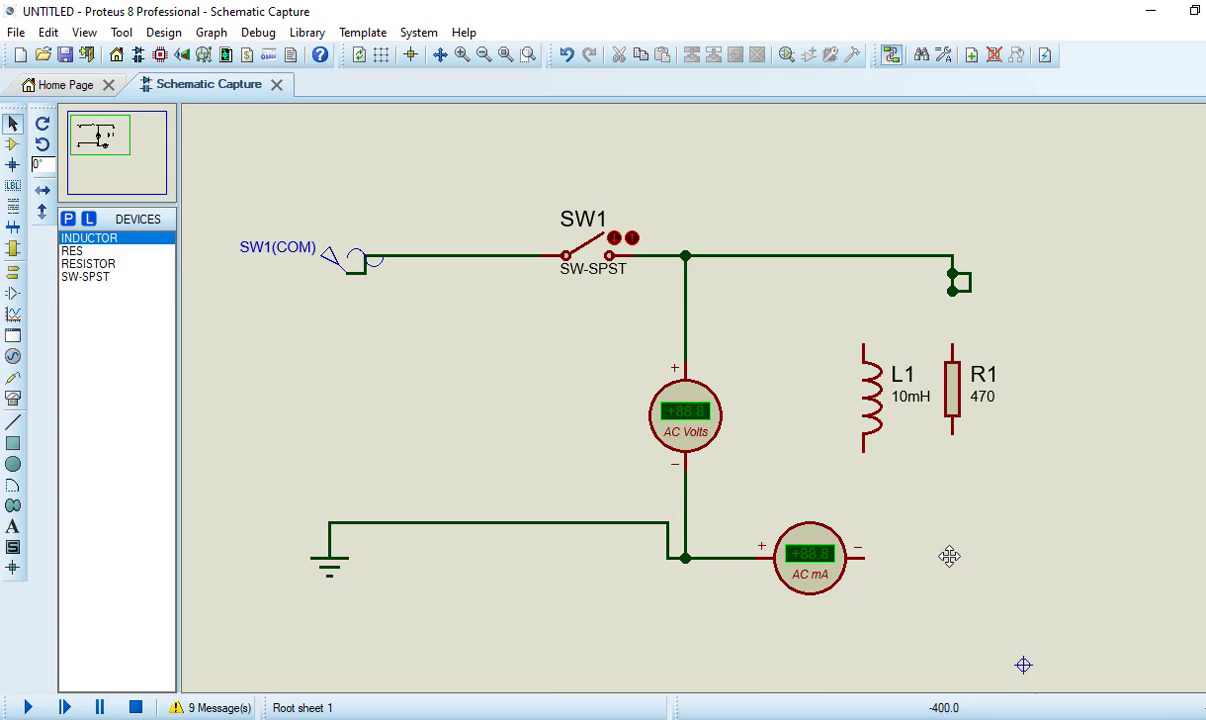
- Move R1 upward and place inductor L1 directly below it, aligned vertically for a series connection
click(870, 410)
drag(872, 413, 944, 501)
click(954, 360)
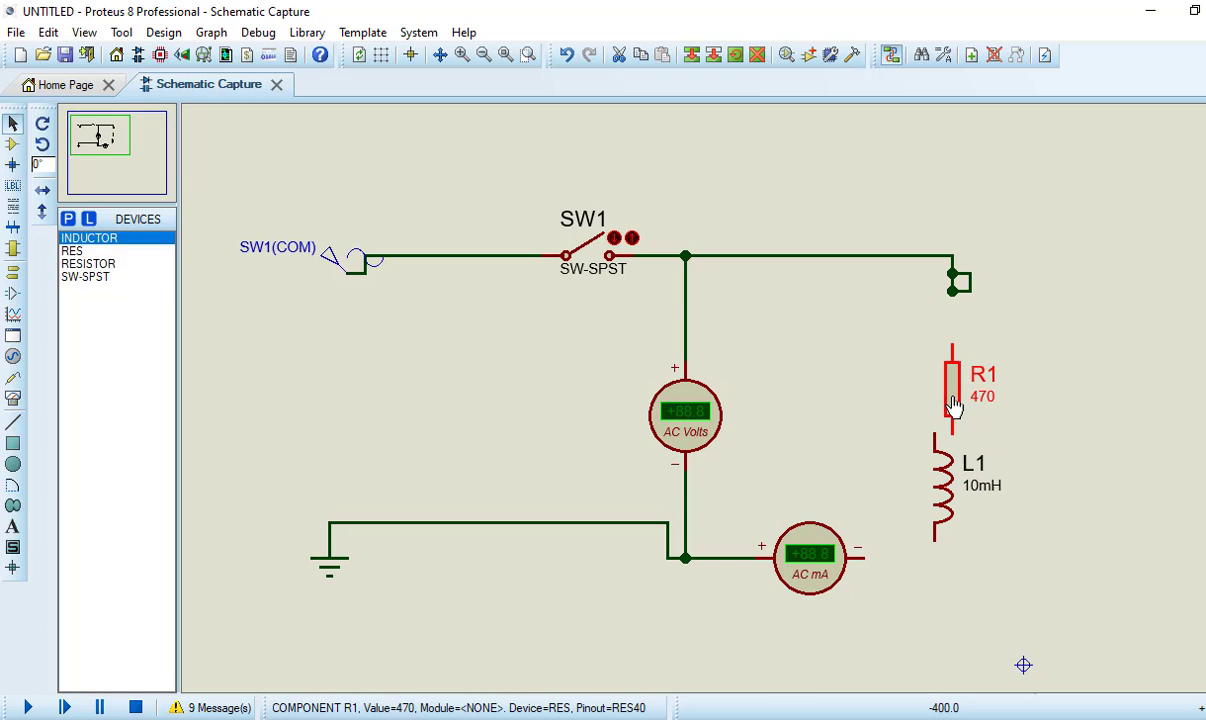
drag(948, 408, 950, 355)
click(938, 483)
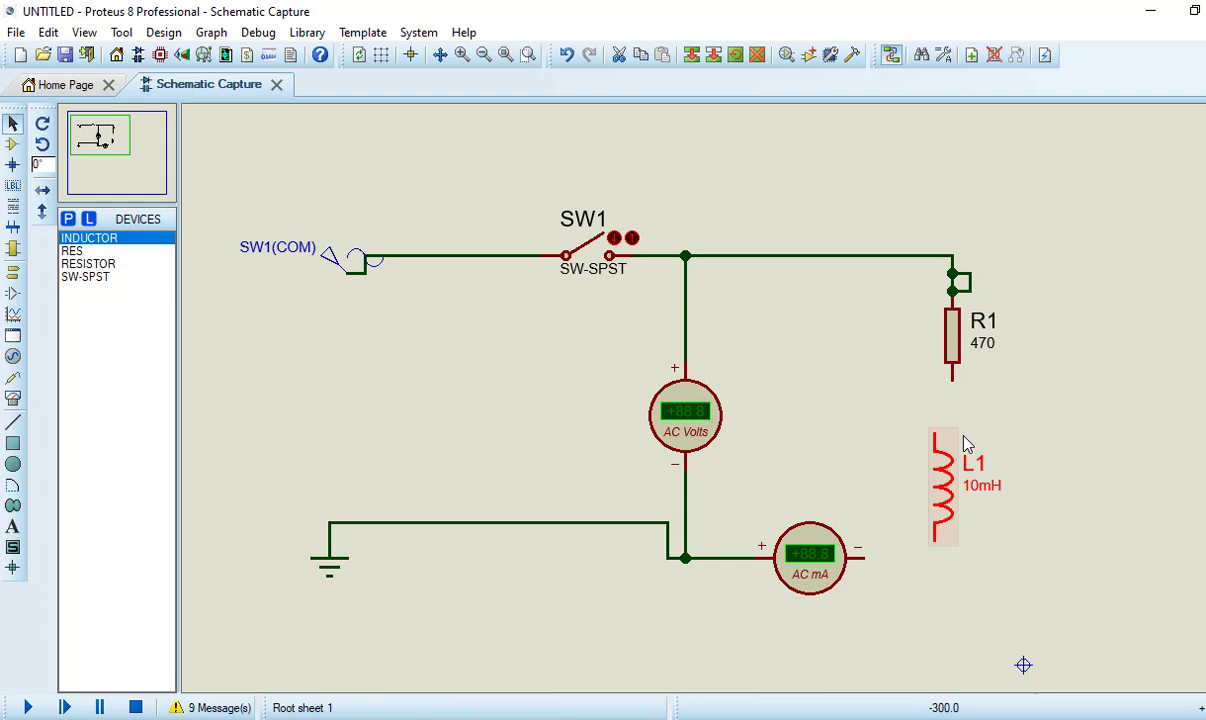
drag(961, 466, 978, 418)
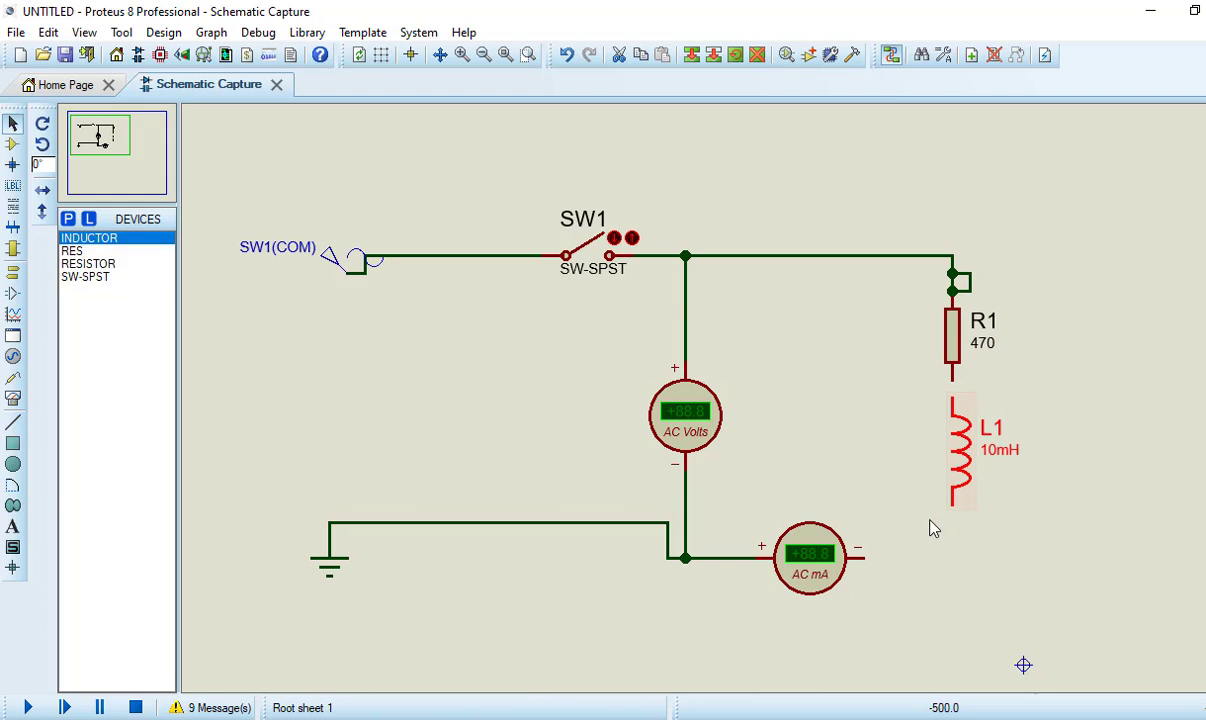
click(972, 570)
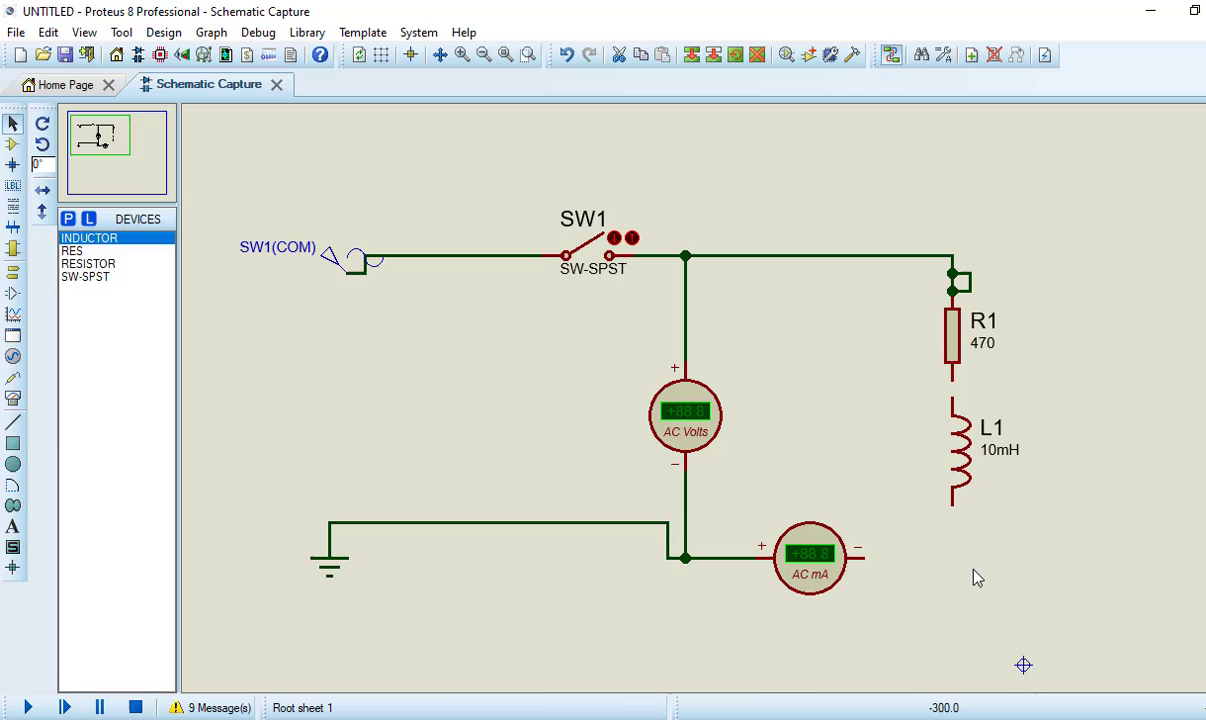
- Delete the stray wire loop above R1 and the remaining wire between R1's upper pin and the voltmeter junction
click(968, 290)
key(Delete)
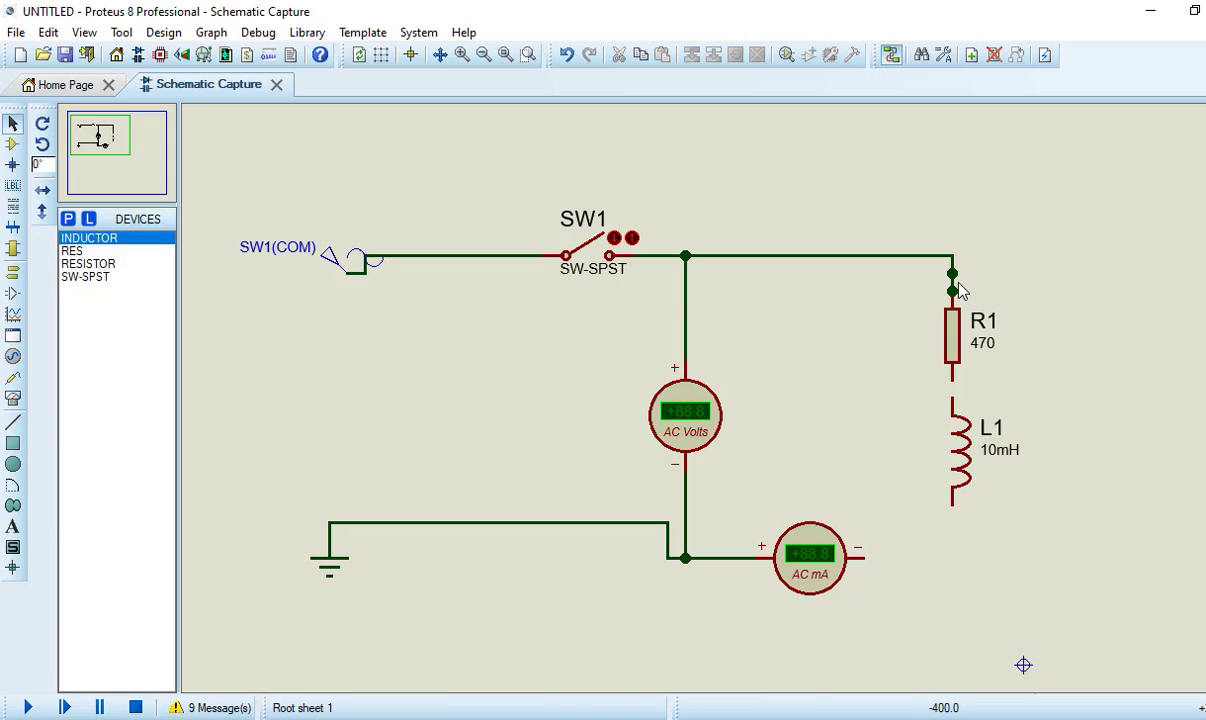
click(953, 264)
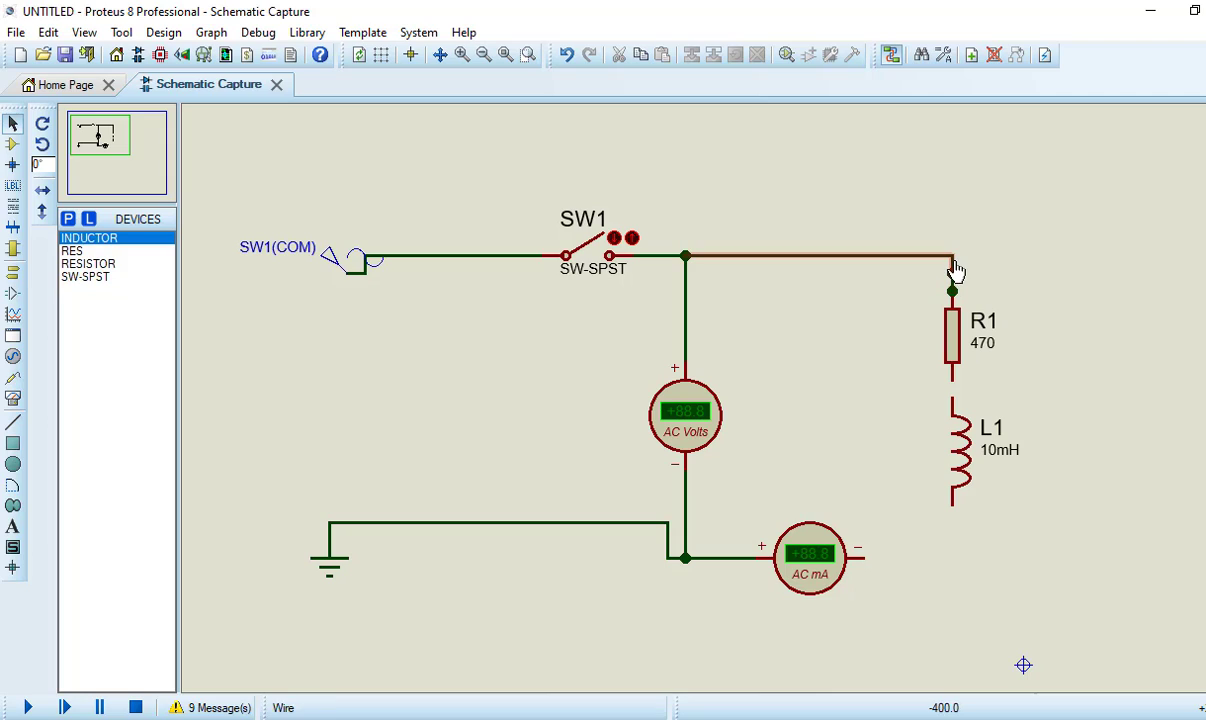
key(Delete)
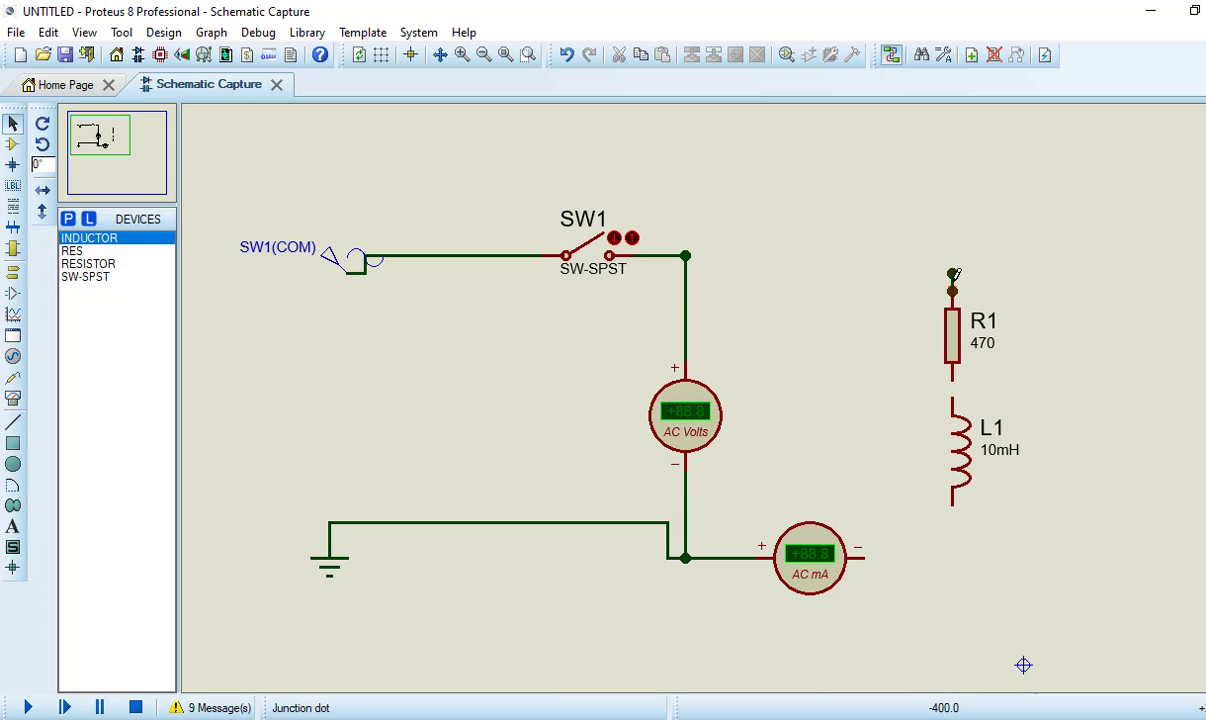
click(953, 288)
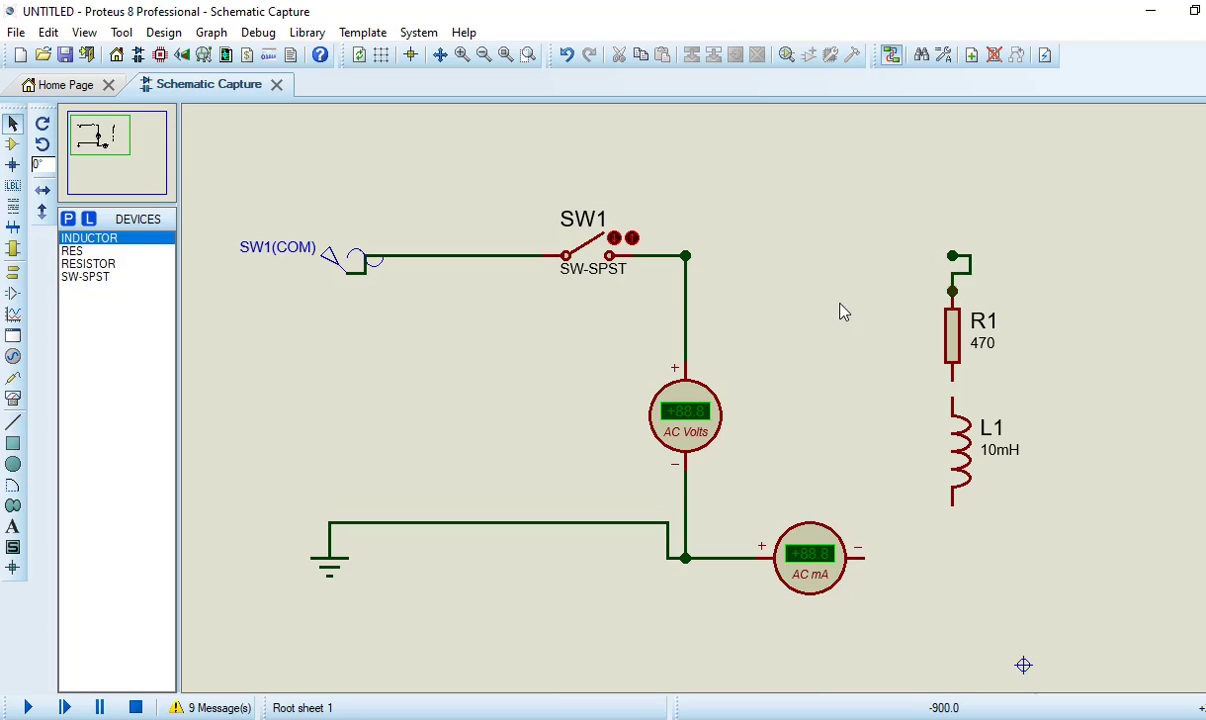
click(13, 123)
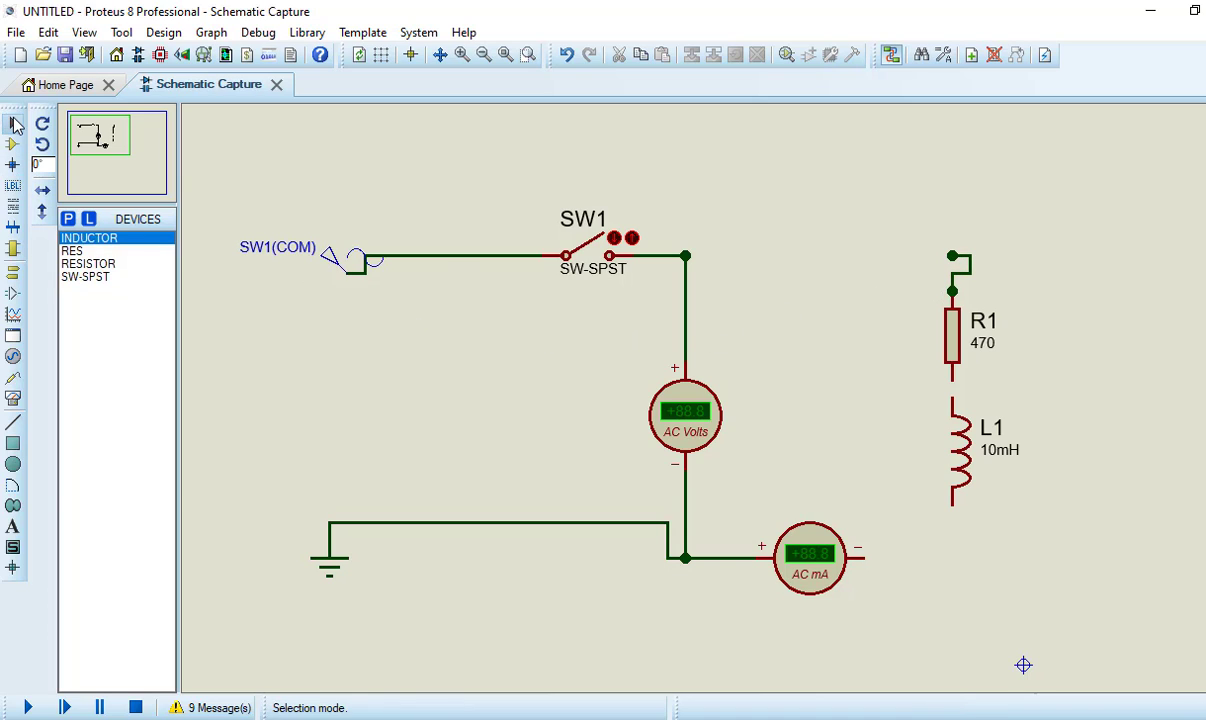
click(970, 264)
key(Delete)
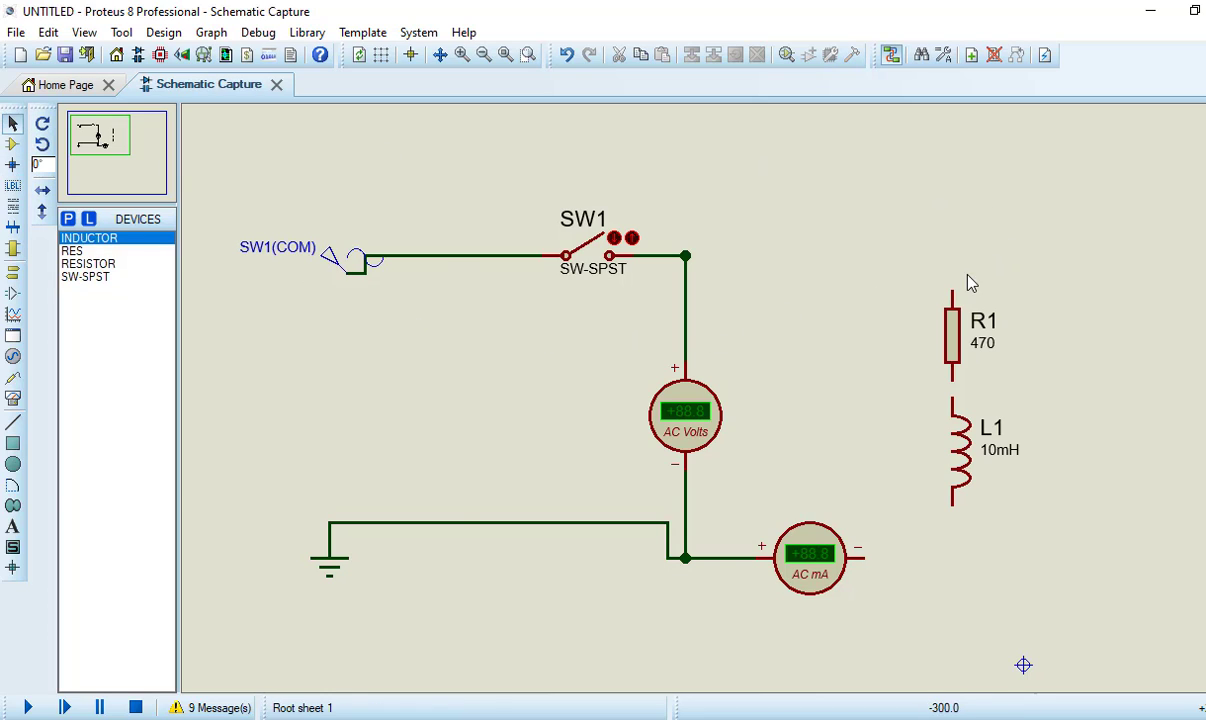
- Wire R1 and L1 in series between the junction at the voltmeter's positive side and the ammeter's negative terminal
click(952, 289)
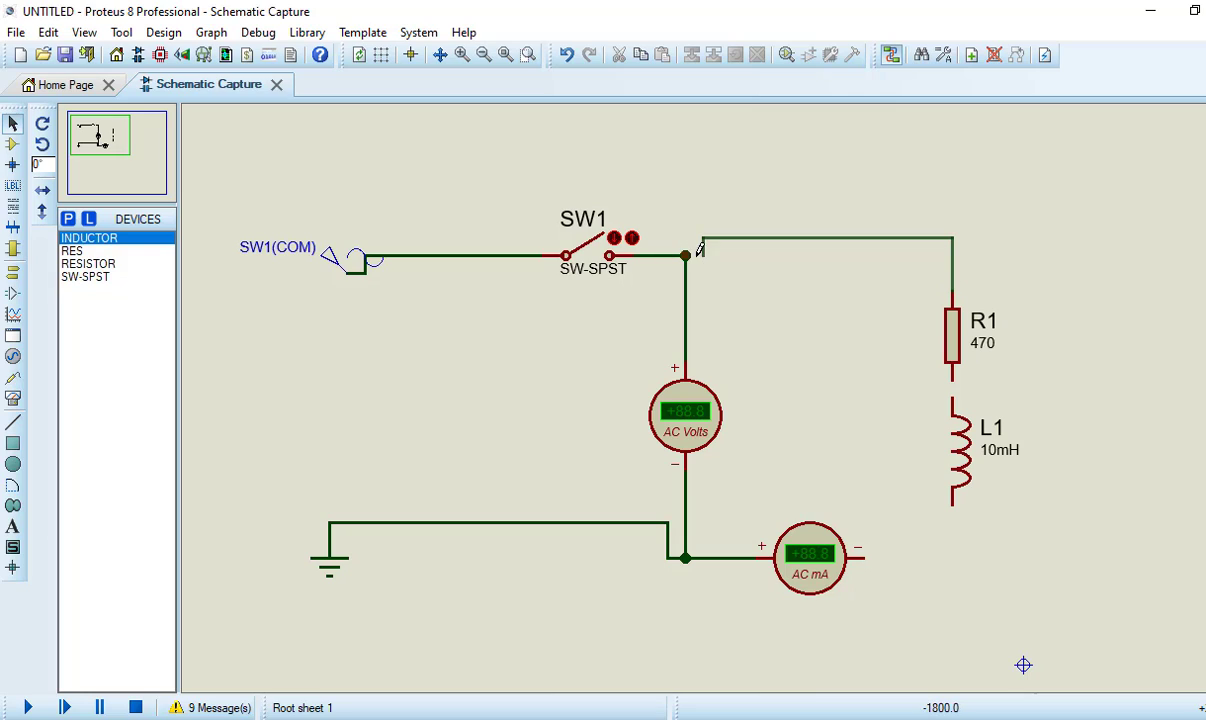
click(685, 256)
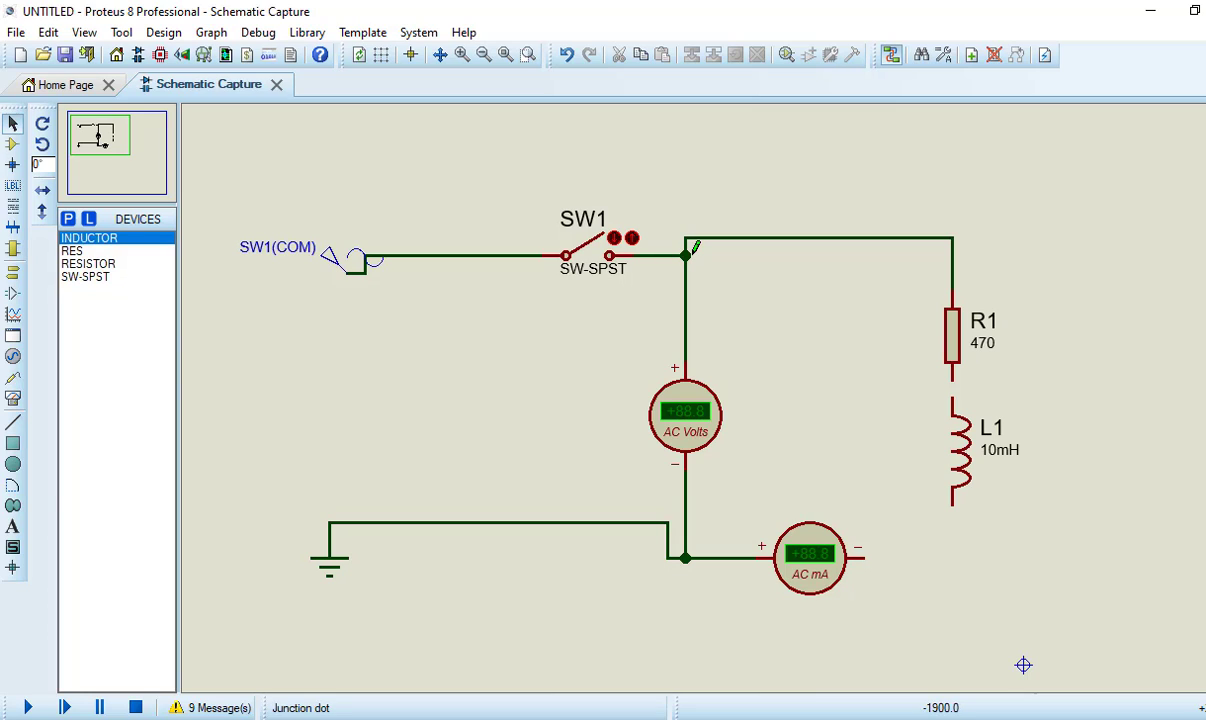
click(952, 380)
click(952, 413)
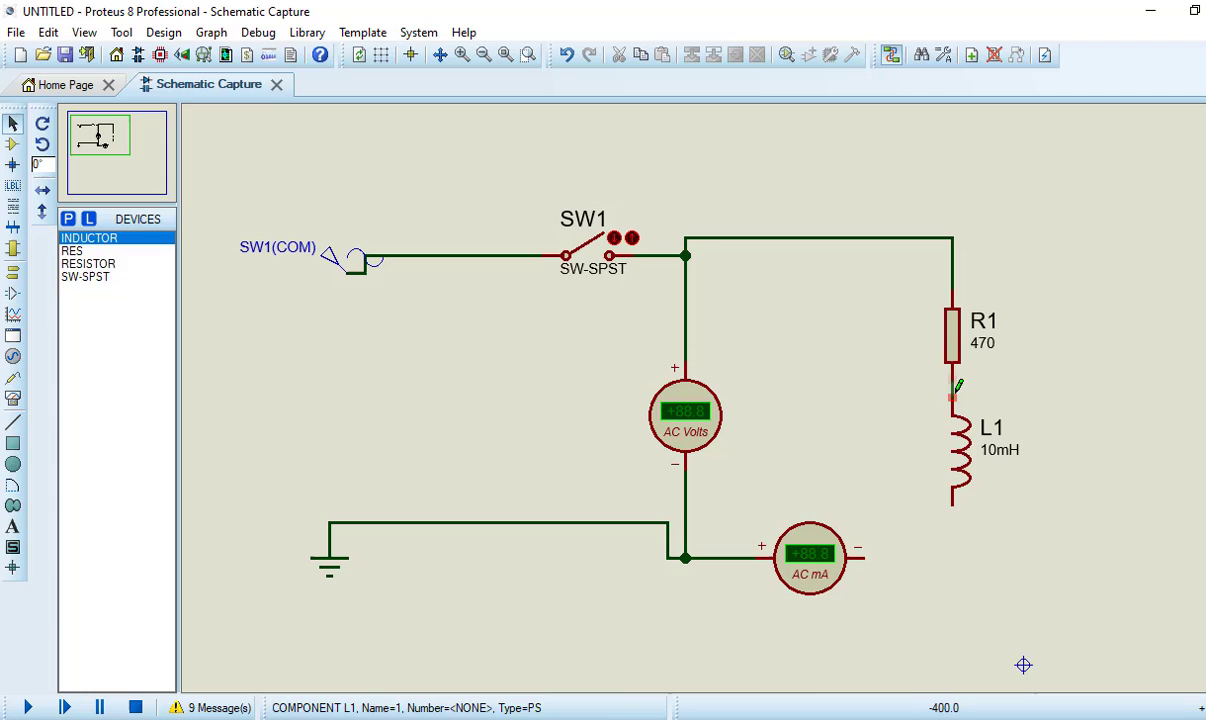
click(948, 510)
click(865, 557)
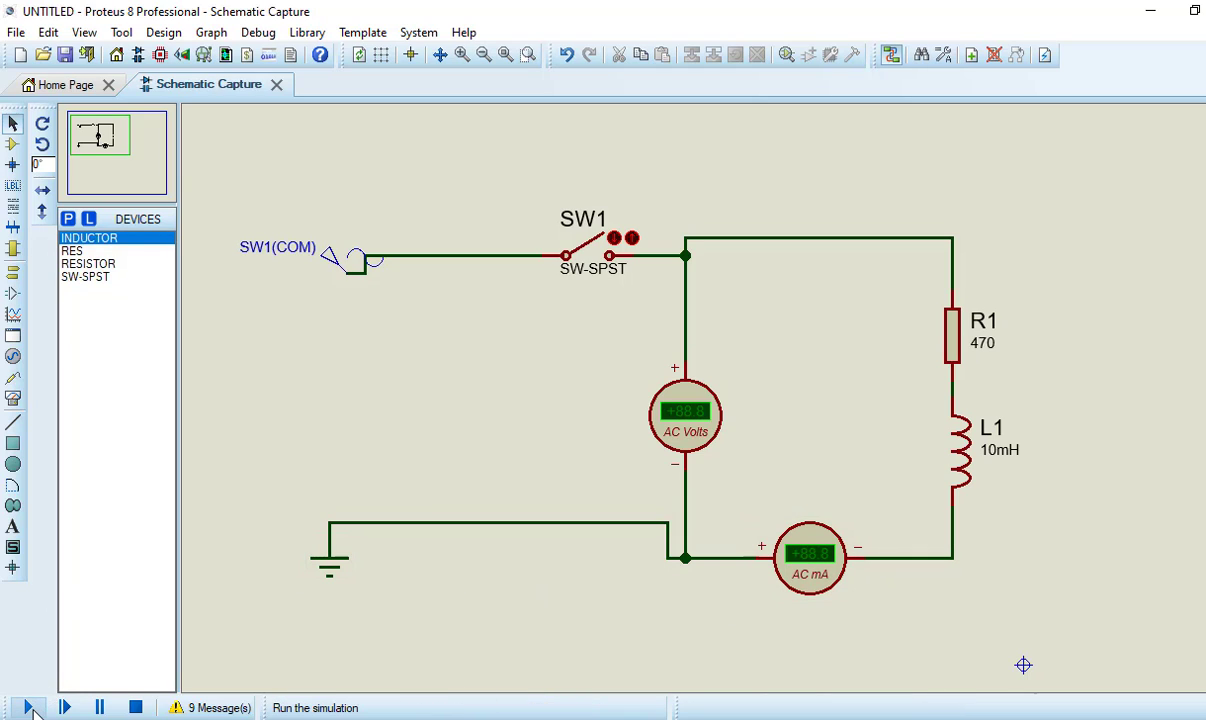
- Simulate the series circuit with SW1 closed to read both meters, then reopen the switch and stop the simulation
click(29, 708)
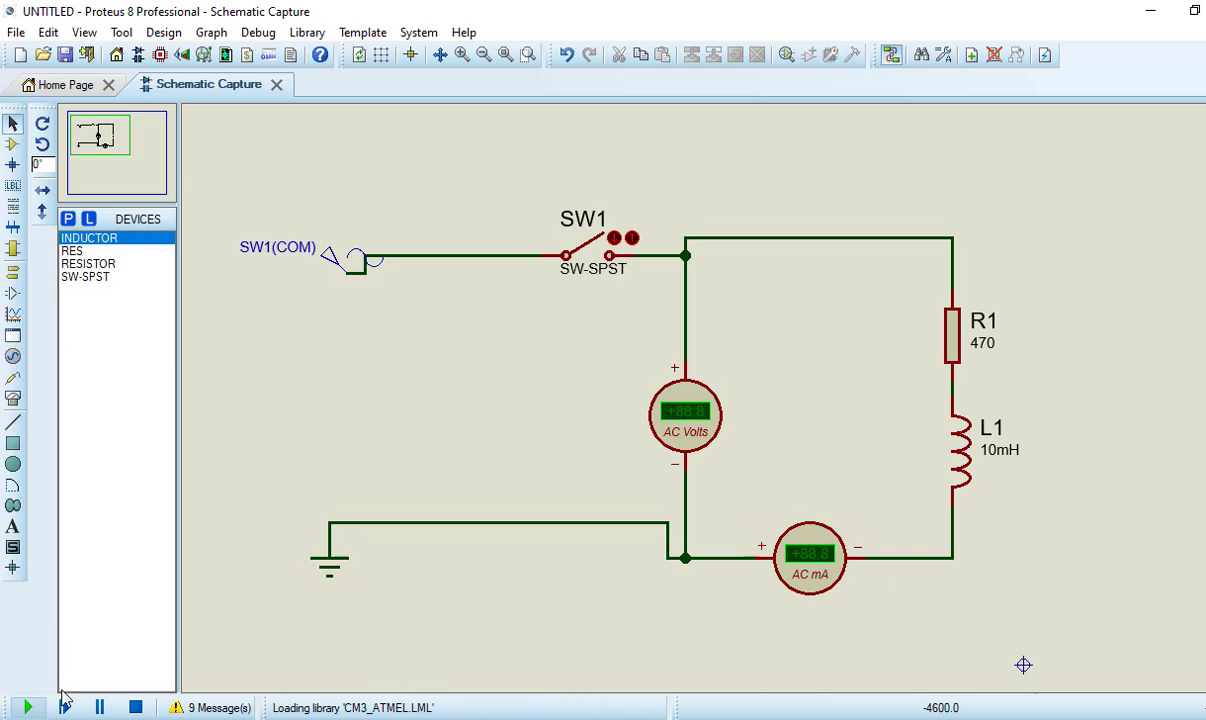
click(613, 239)
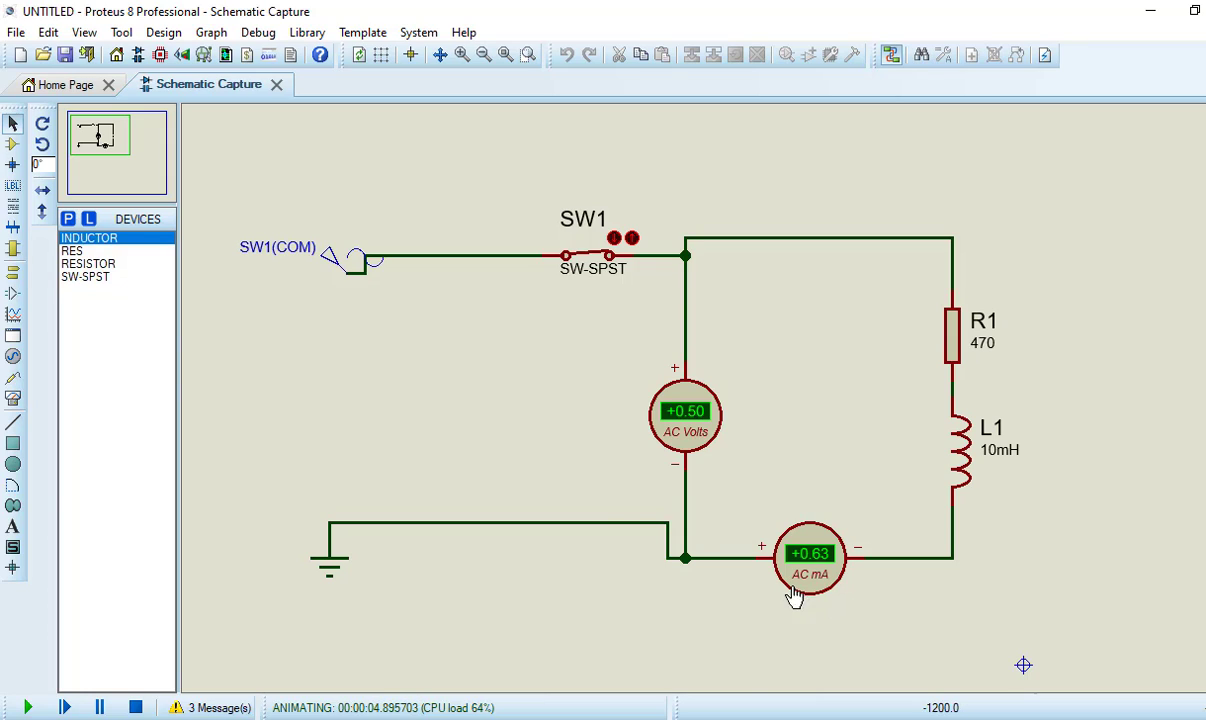
click(634, 242)
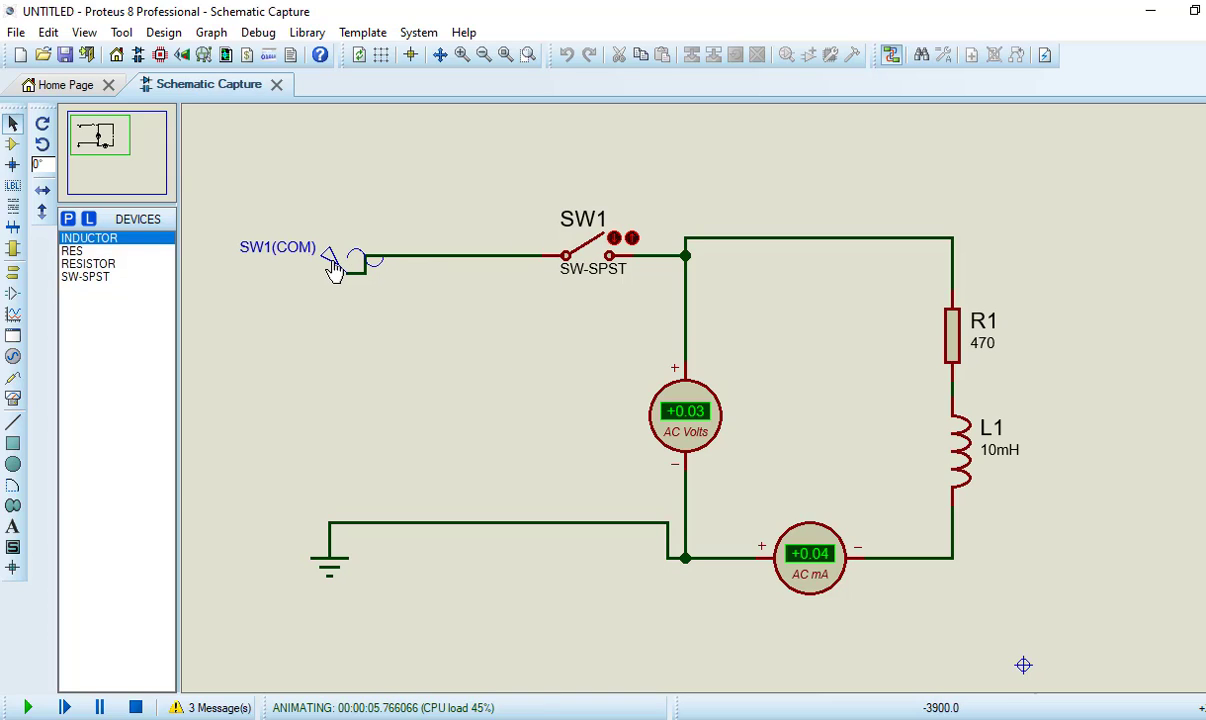
click(135, 707)
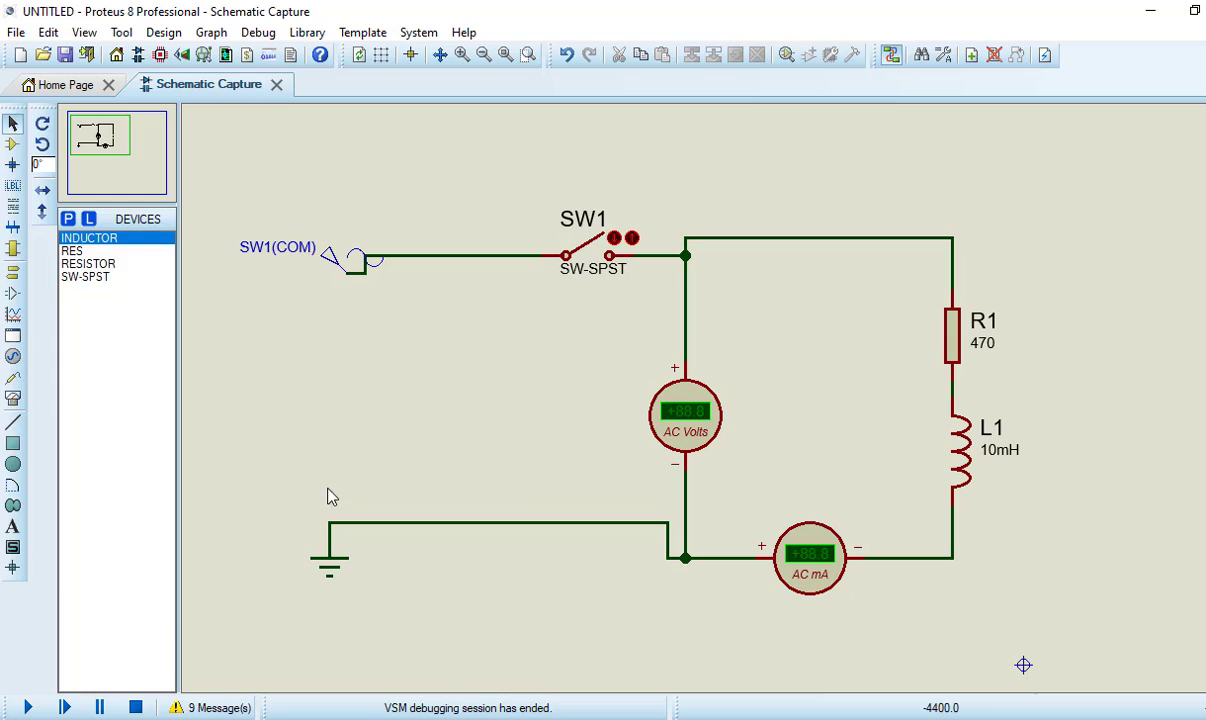
- Set the sine generator's frequency to 20k Hz
double_click(335, 268)
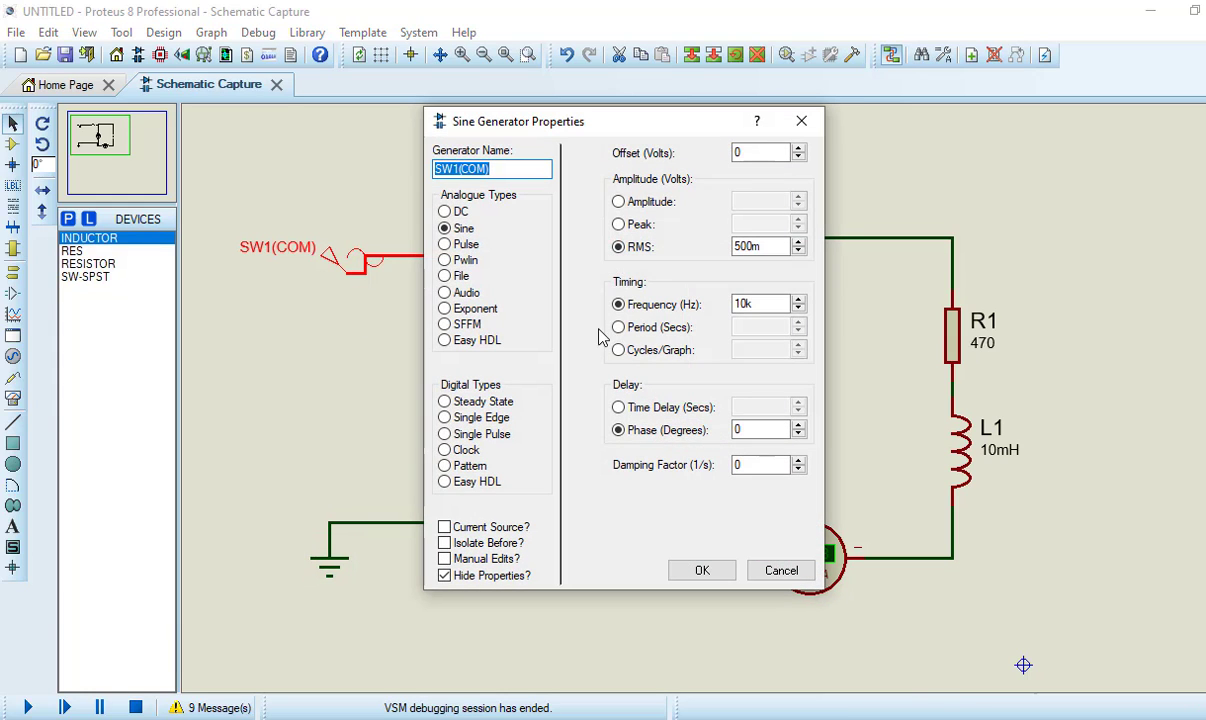
click(746, 303)
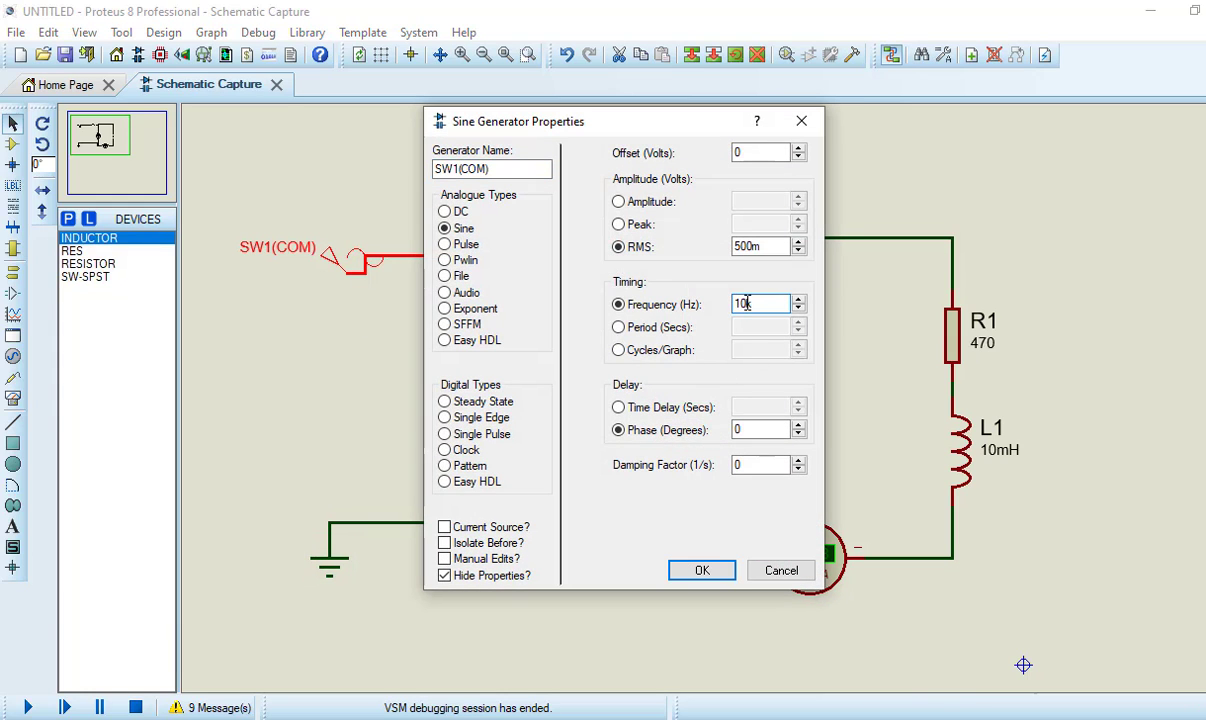
key(BackSpace)
key(BackSpace)
text(20)
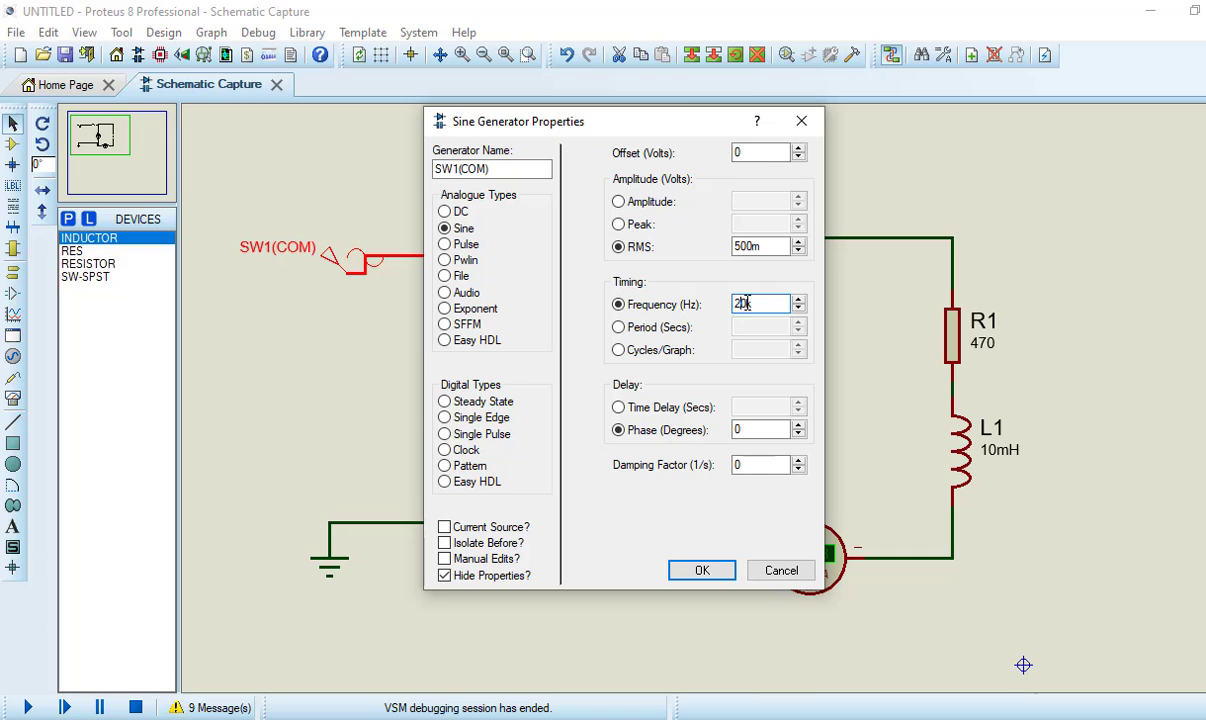
click(702, 570)
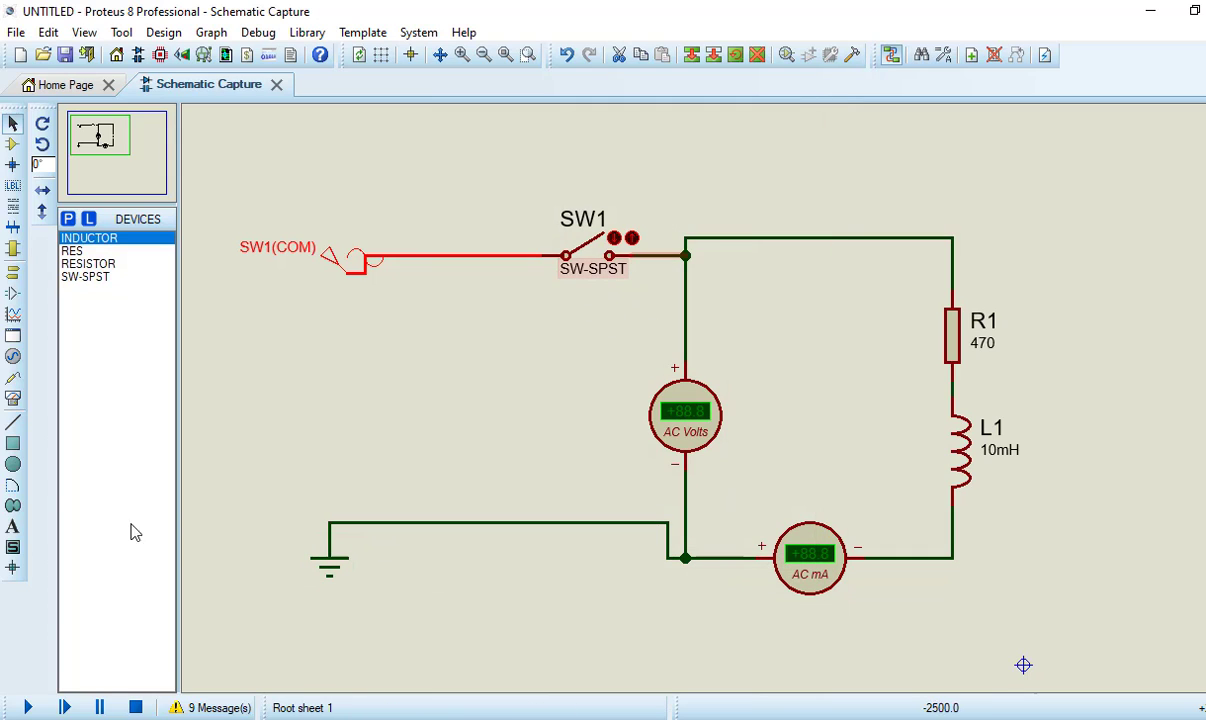
- Simulate the circuit at 20k Hz with SW1 closed to read both meters, then stop and reopen the switch
click(28, 707)
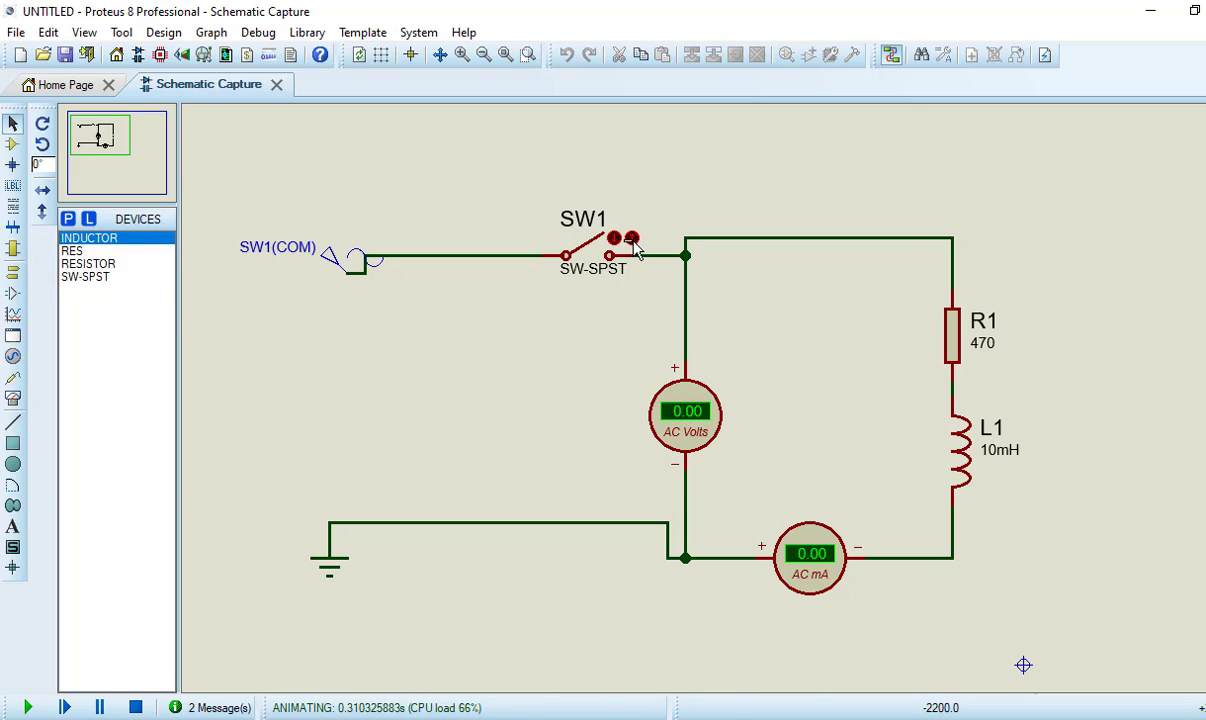
click(613, 245)
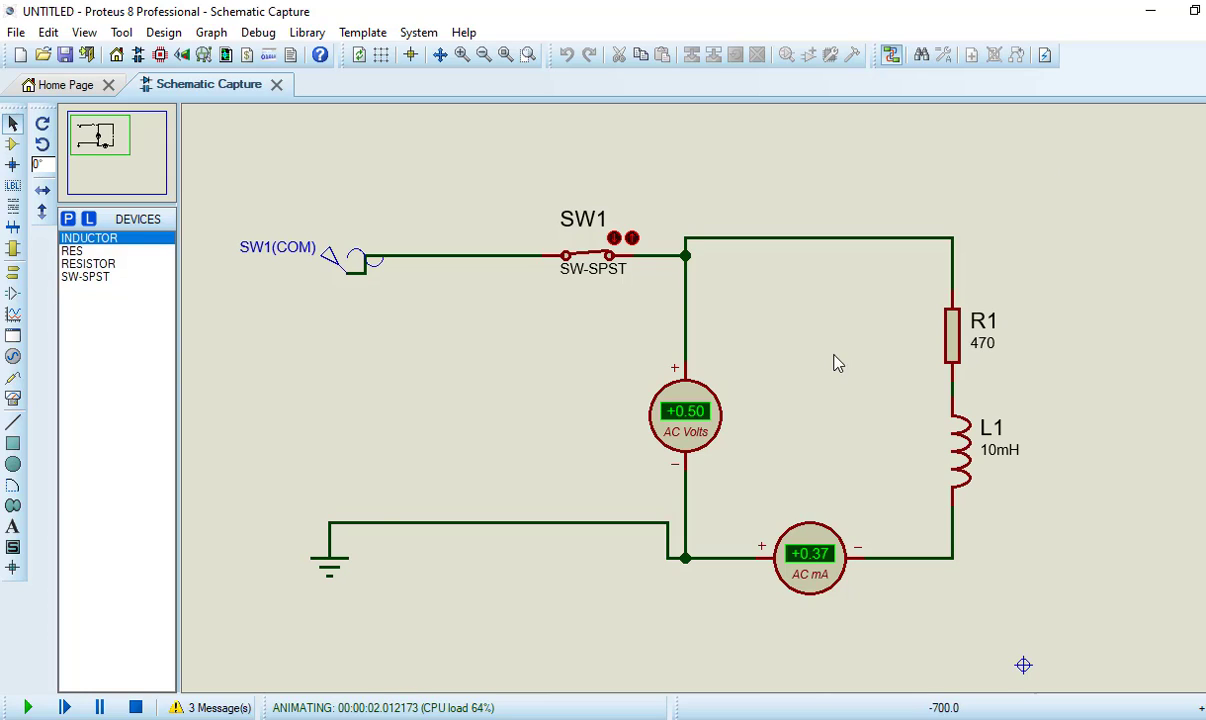
click(137, 708)
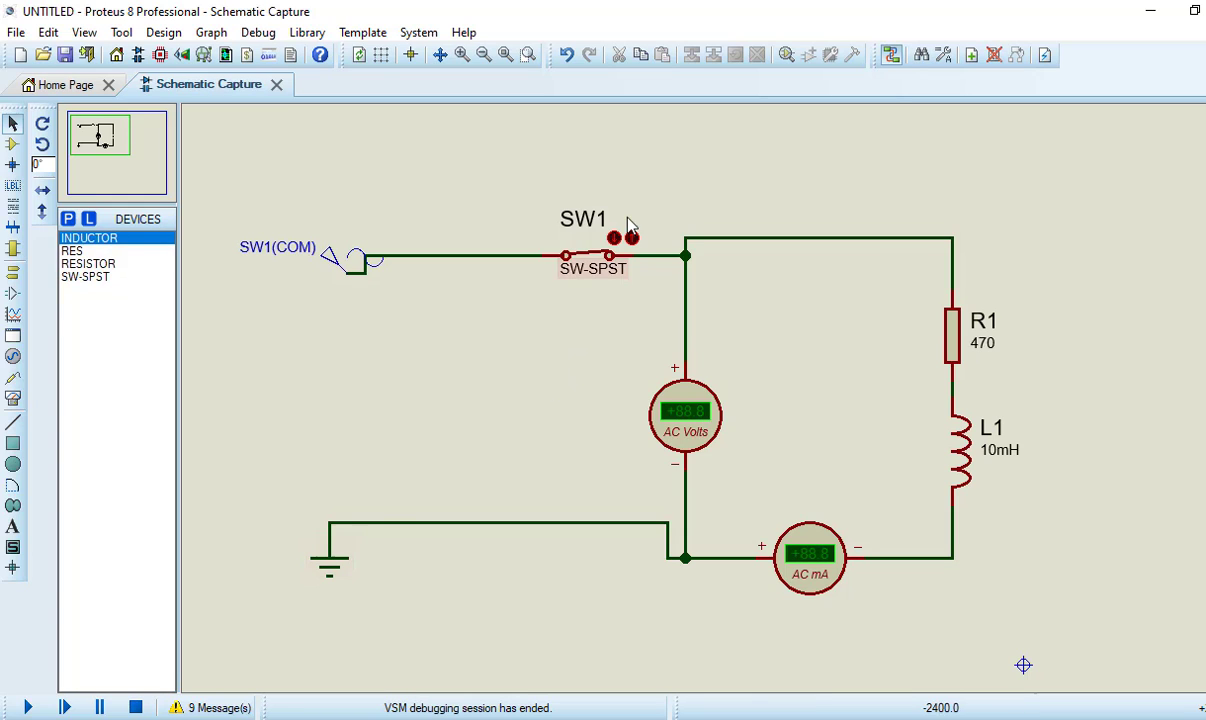
click(614, 238)
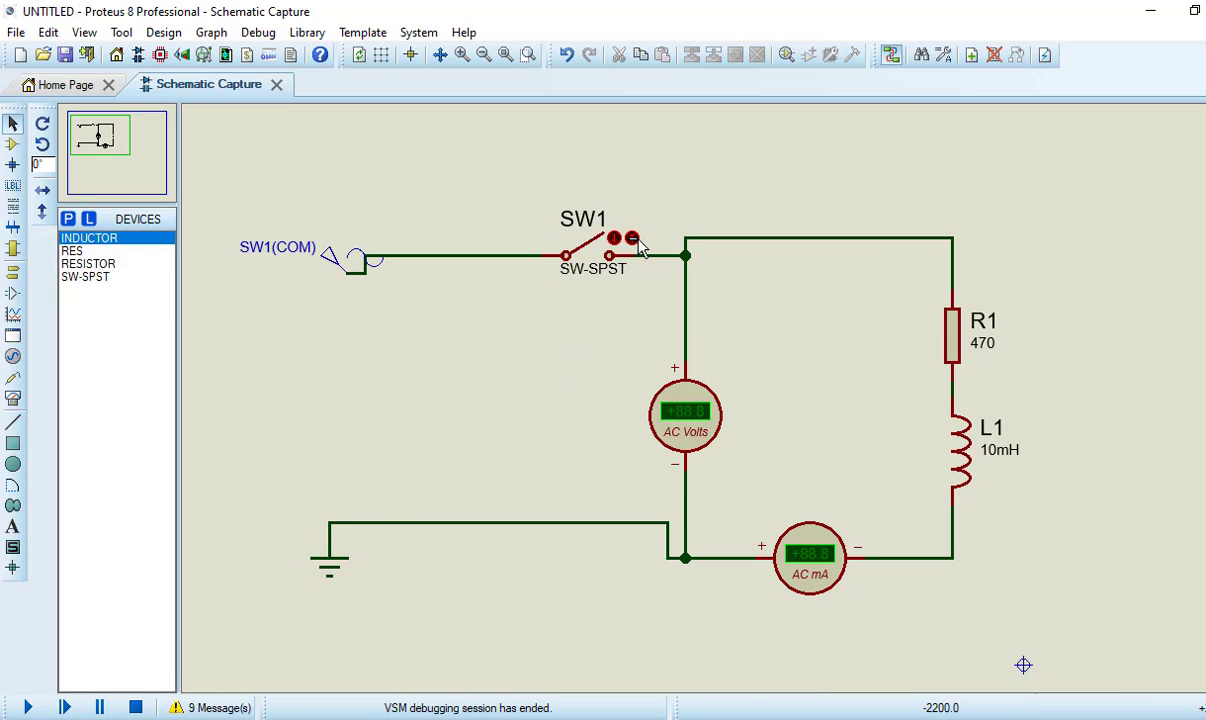
- Set the sine generator's frequency to 30k Hz
double_click(336, 266)
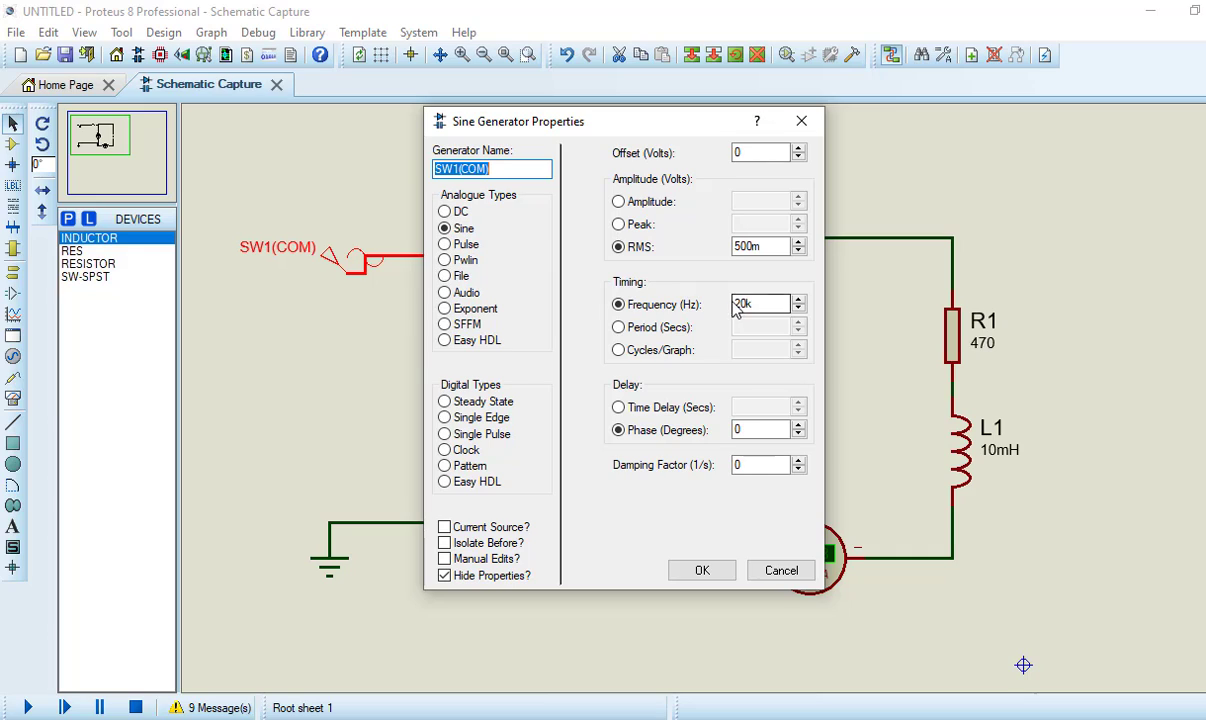
click(737, 304)
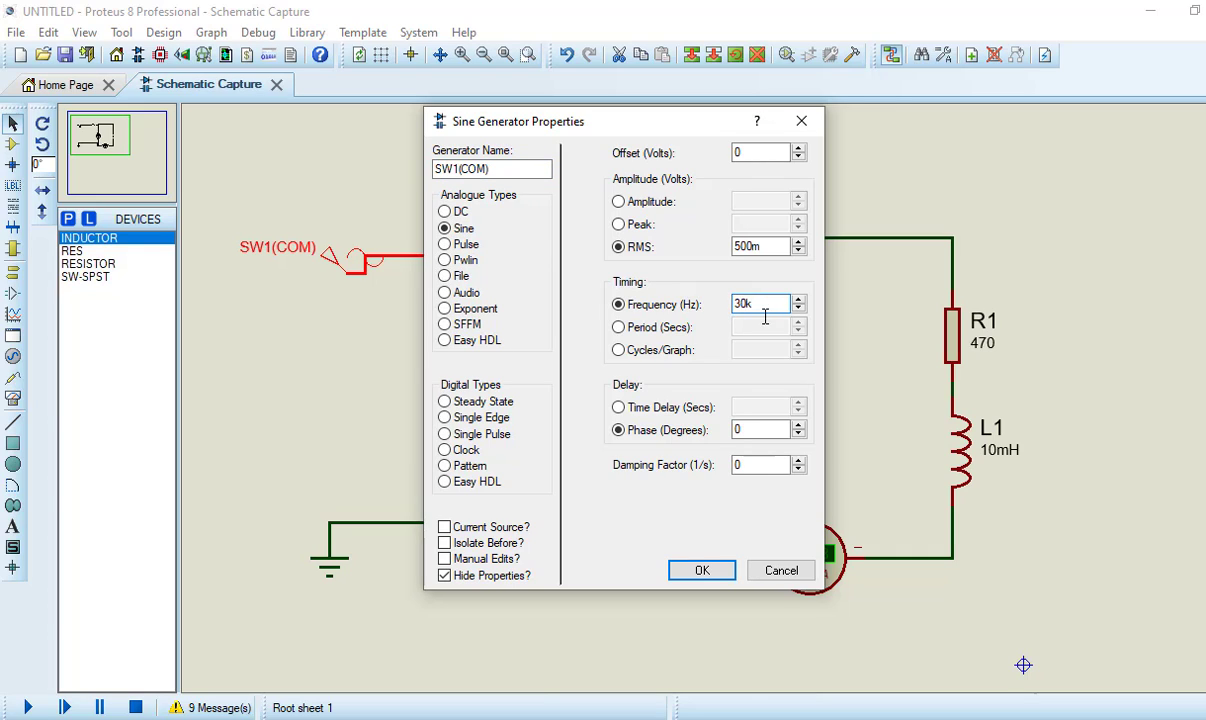
click(692, 572)
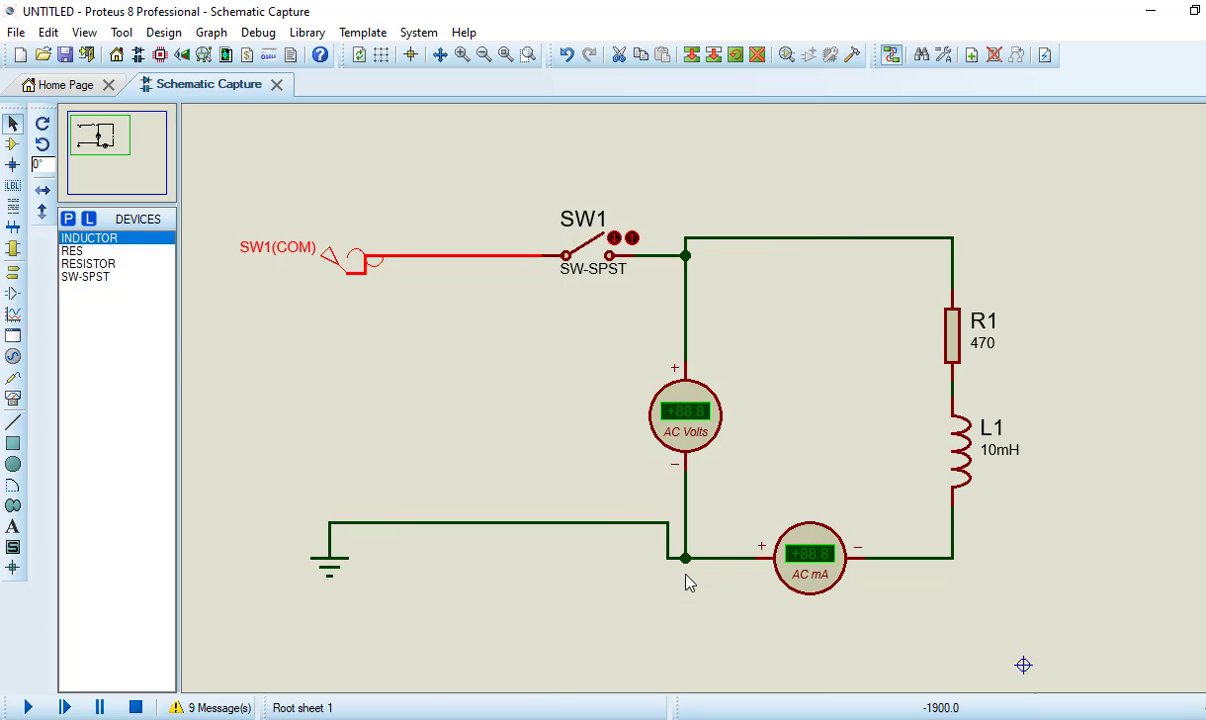
- Simulate the series circuit at 30k Hz with SW1 closed to read both meters, then stop and reopen the switch
key(F12)
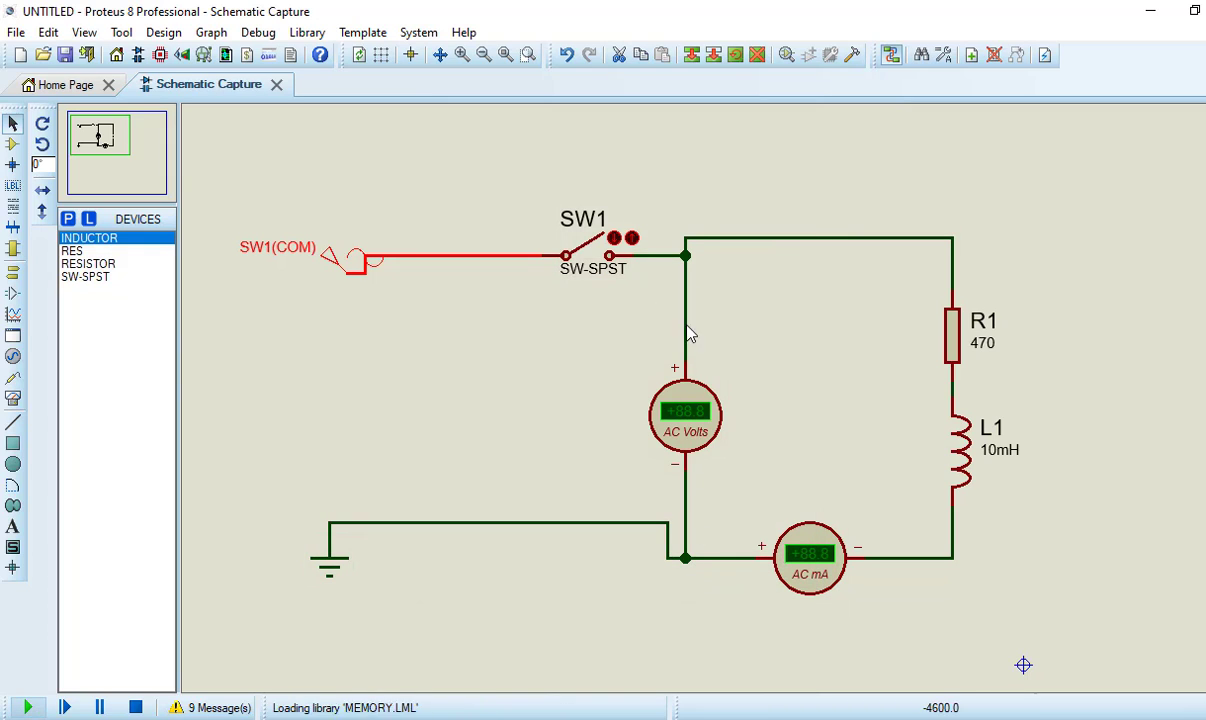
click(616, 239)
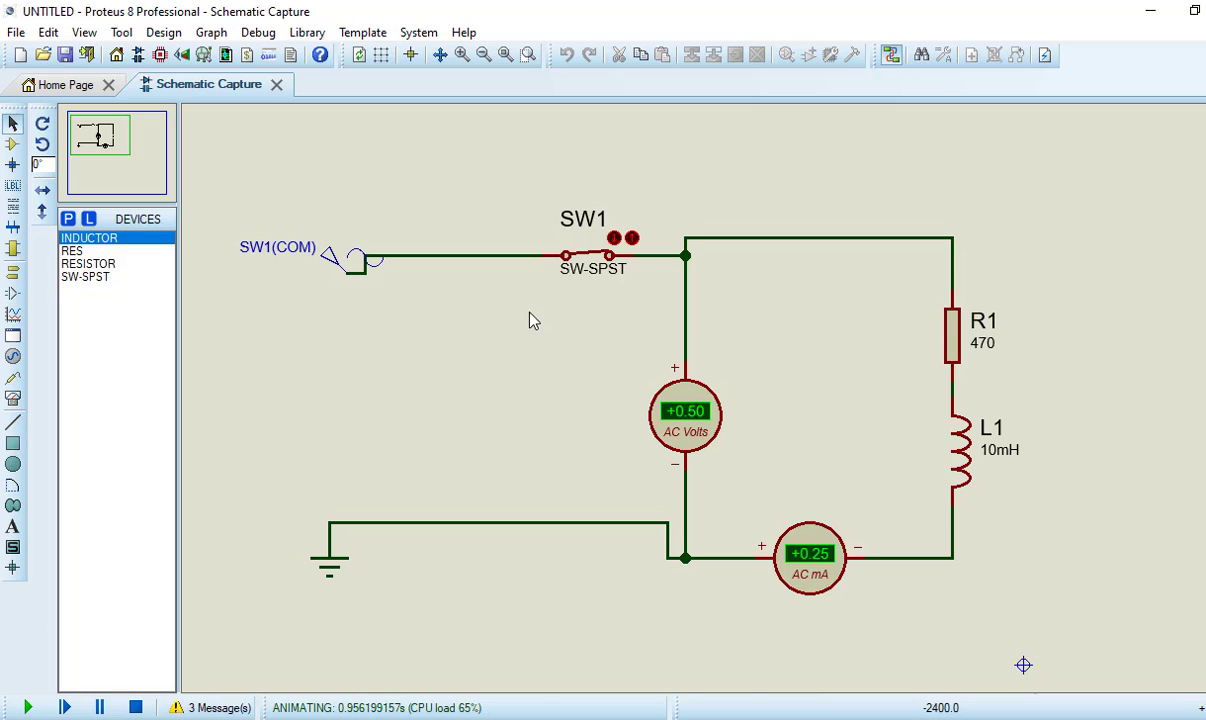
click(136, 707)
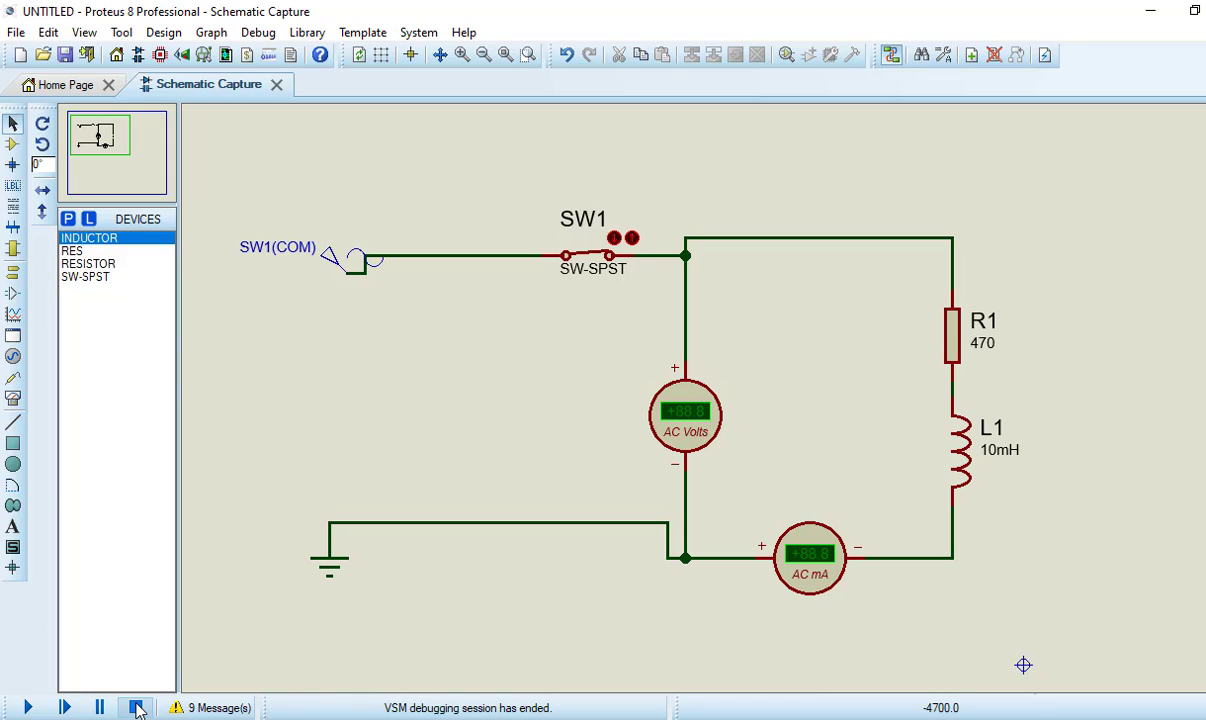
click(634, 238)
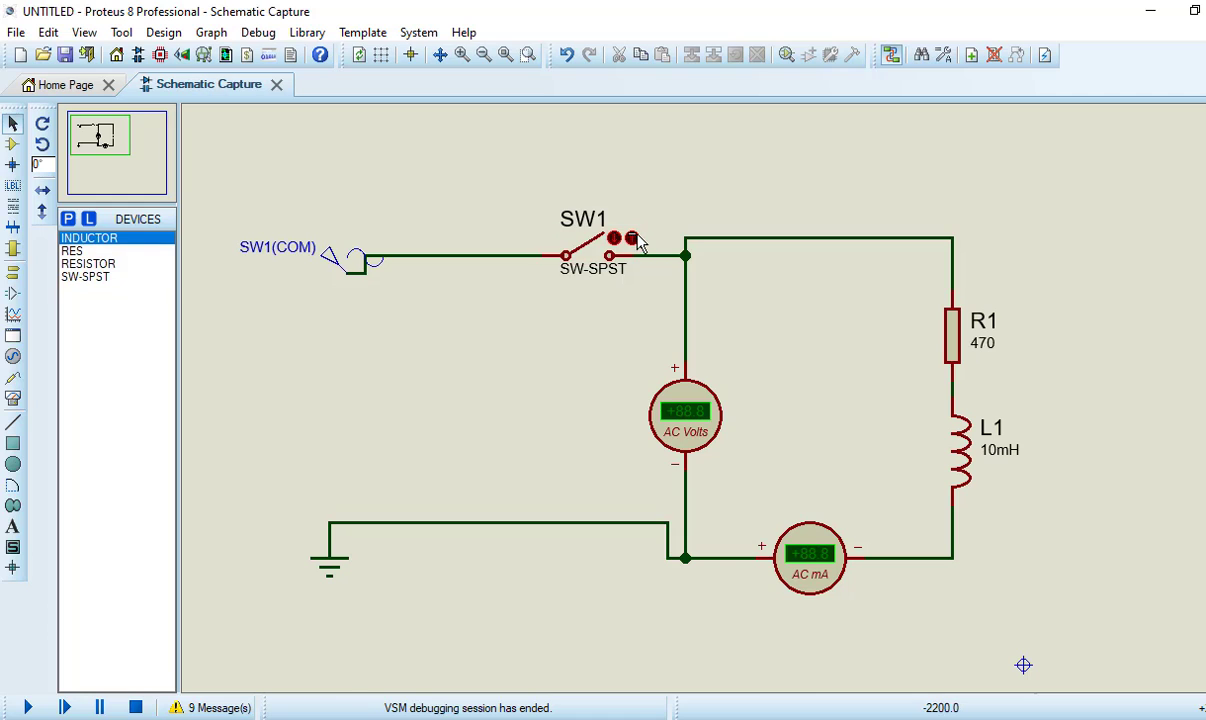
- Raise the sine generator's frequency above 30k Hz by replacing the value's leading digit
click(334, 271)
click(326, 252)
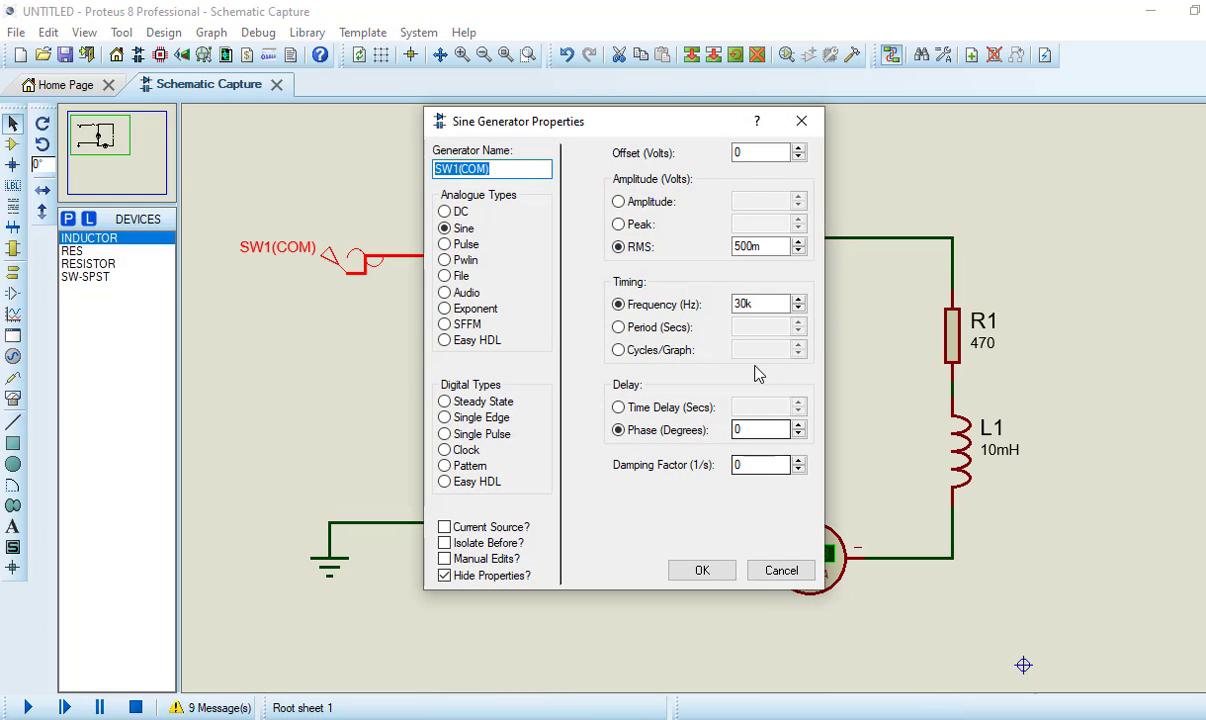
click(741, 305)
key(BackSpace)
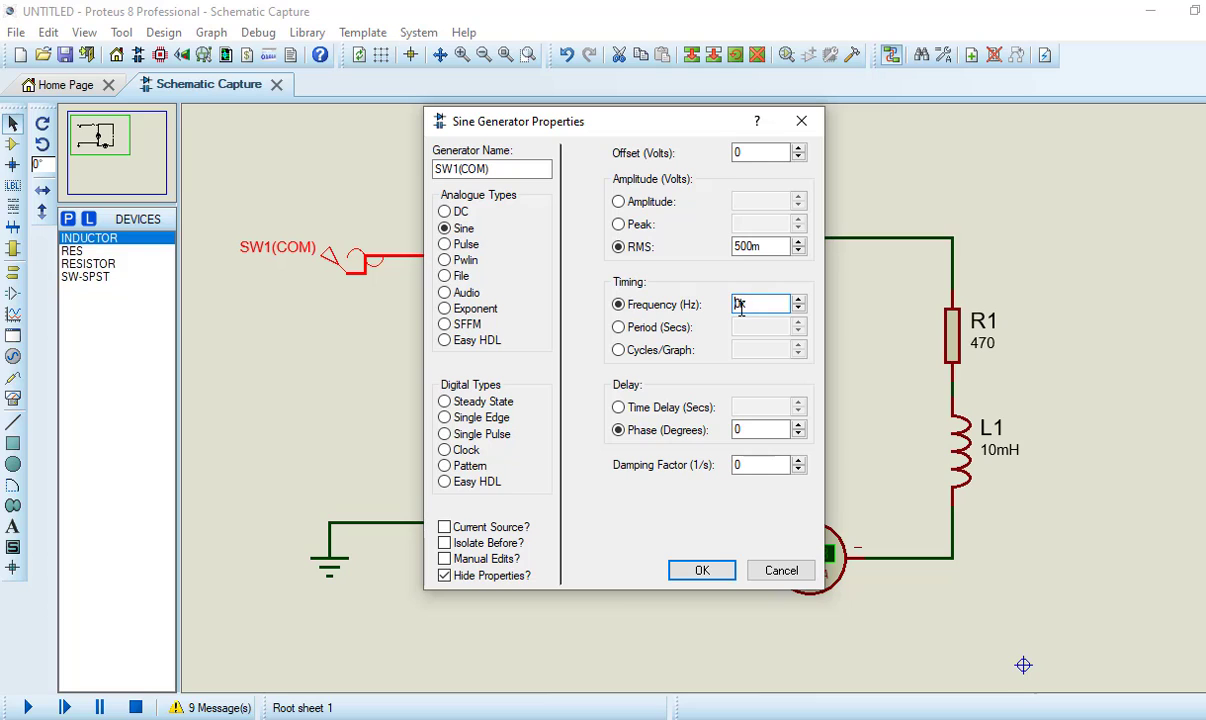
click(704, 571)
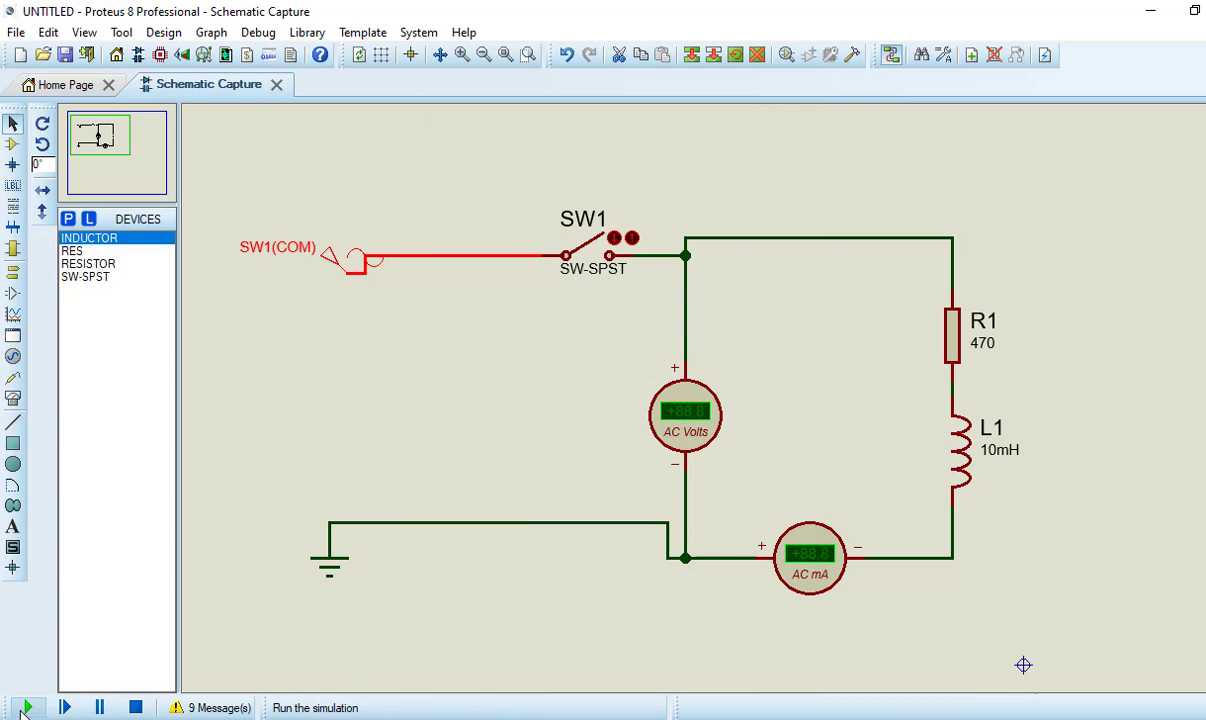
- Simulate the circuit at the raised frequency with SW1 closed to read both meters, then stop and reopen the switch
click(22, 707)
click(613, 239)
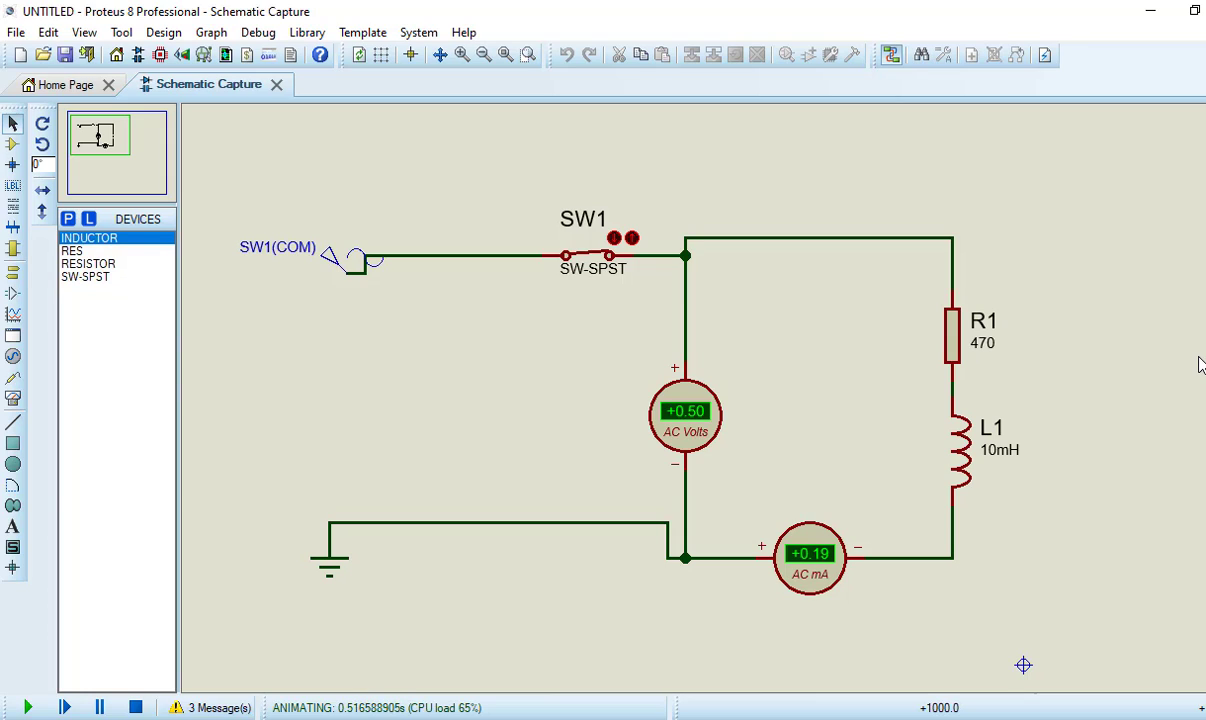
click(137, 707)
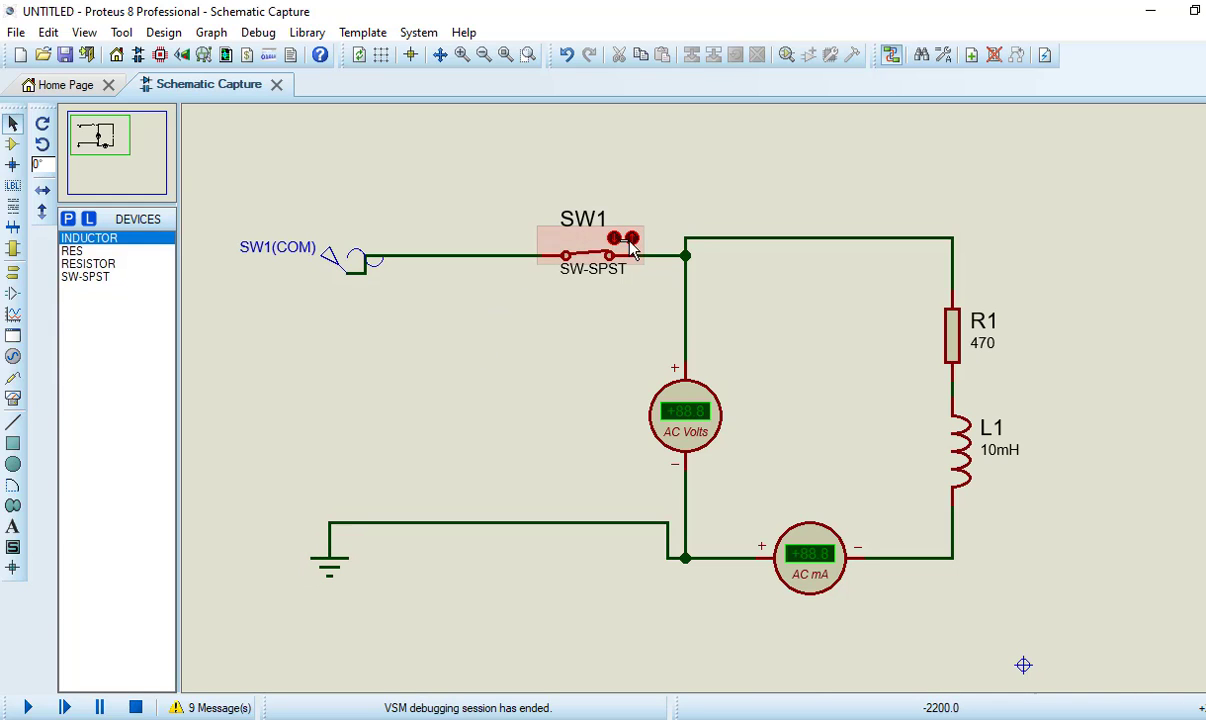
- Set the sine generator's frequency to 50k Hz
click(345, 270)
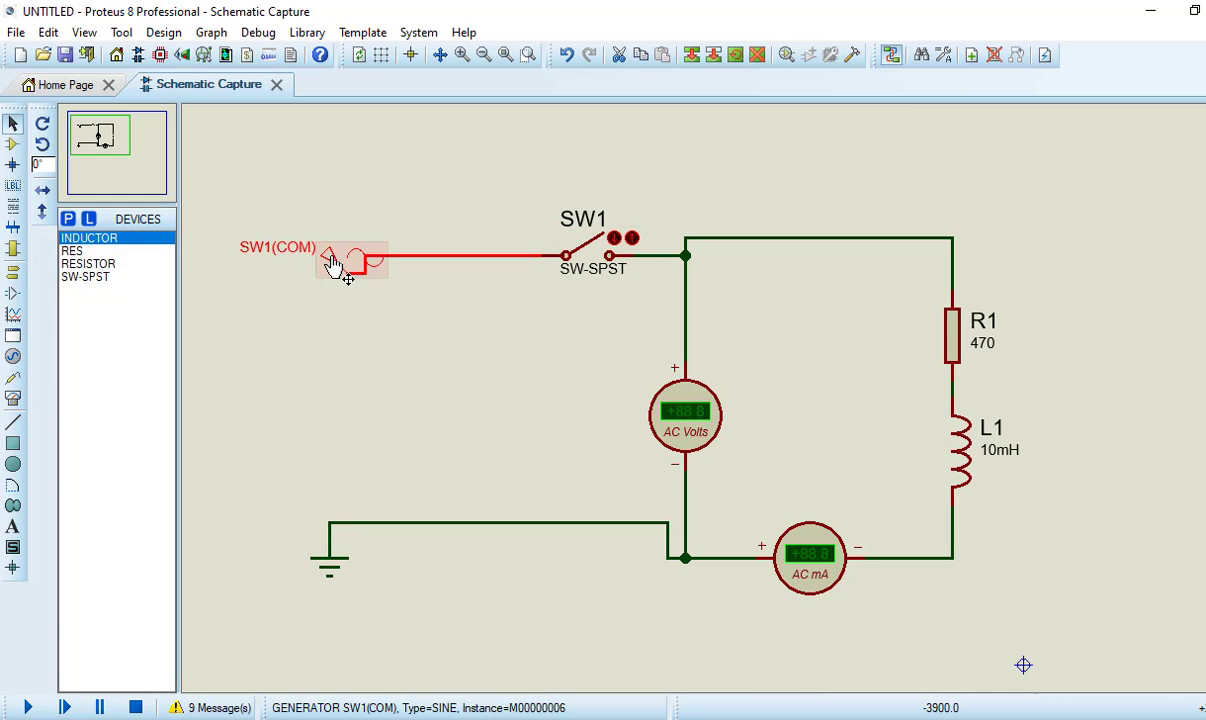
click(345, 262)
click(770, 304)
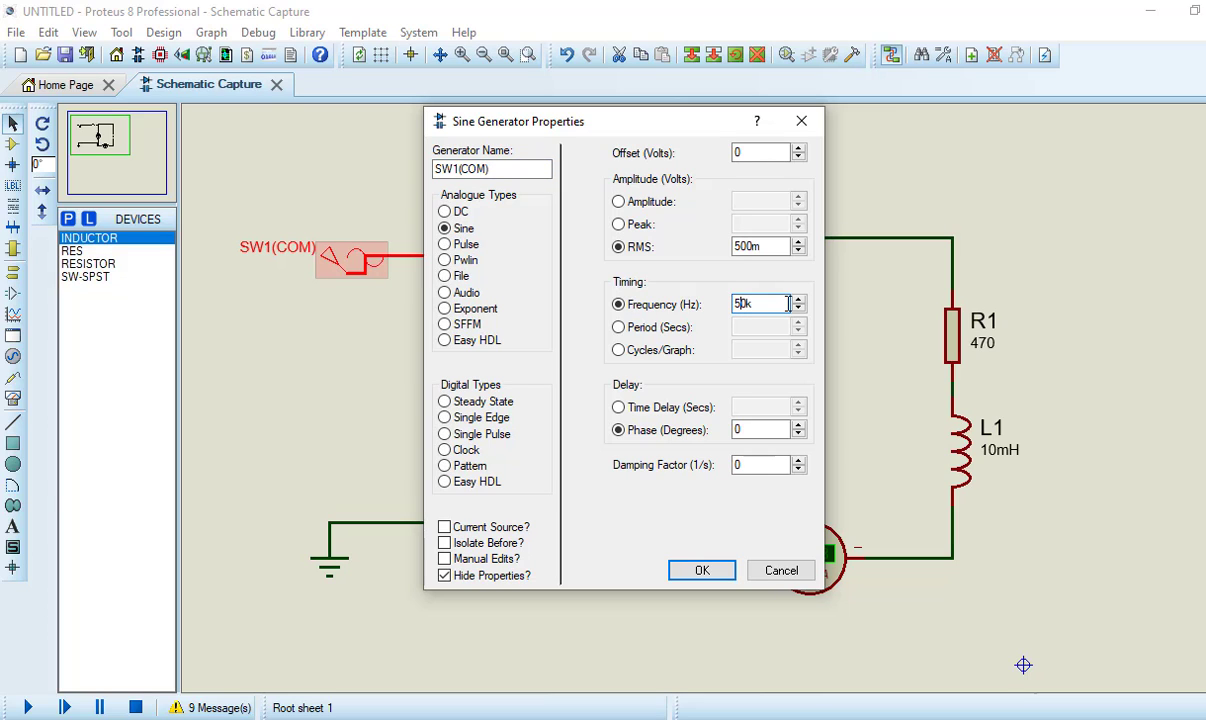
text(5)
click(703, 569)
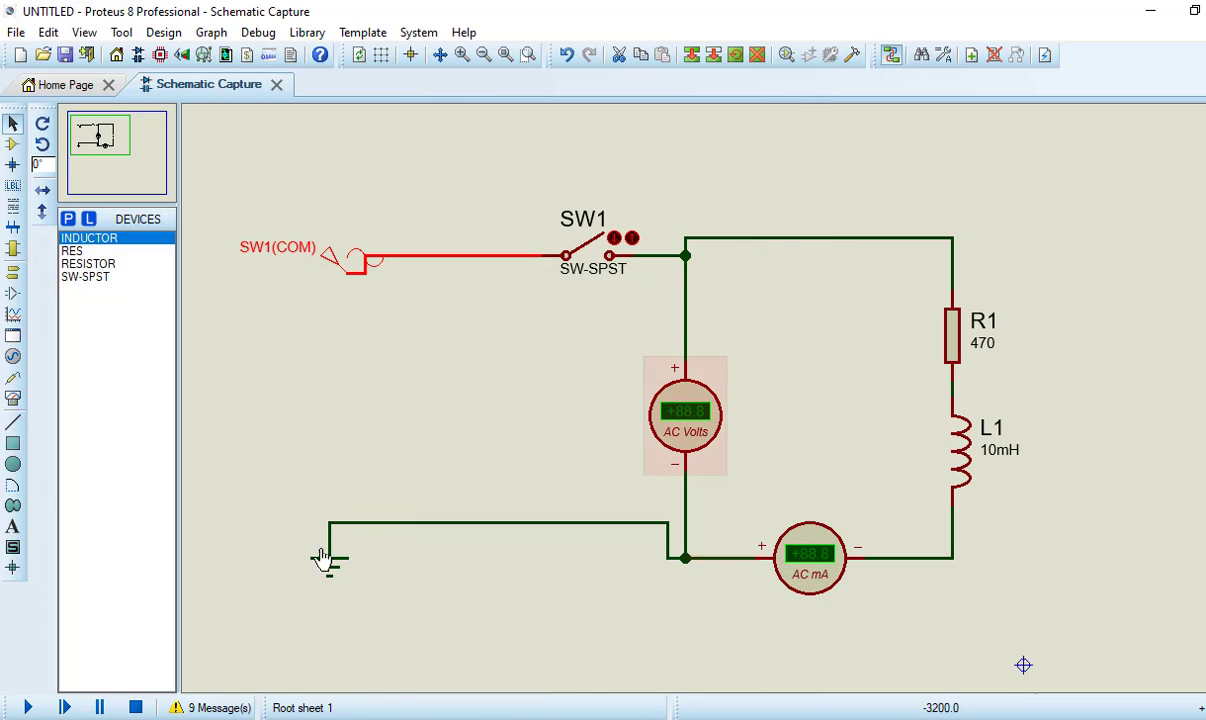
- Simulate the series circuit at 50k Hz with SW1 closed to read both meters, then reopen the switch and stop
click(27, 707)
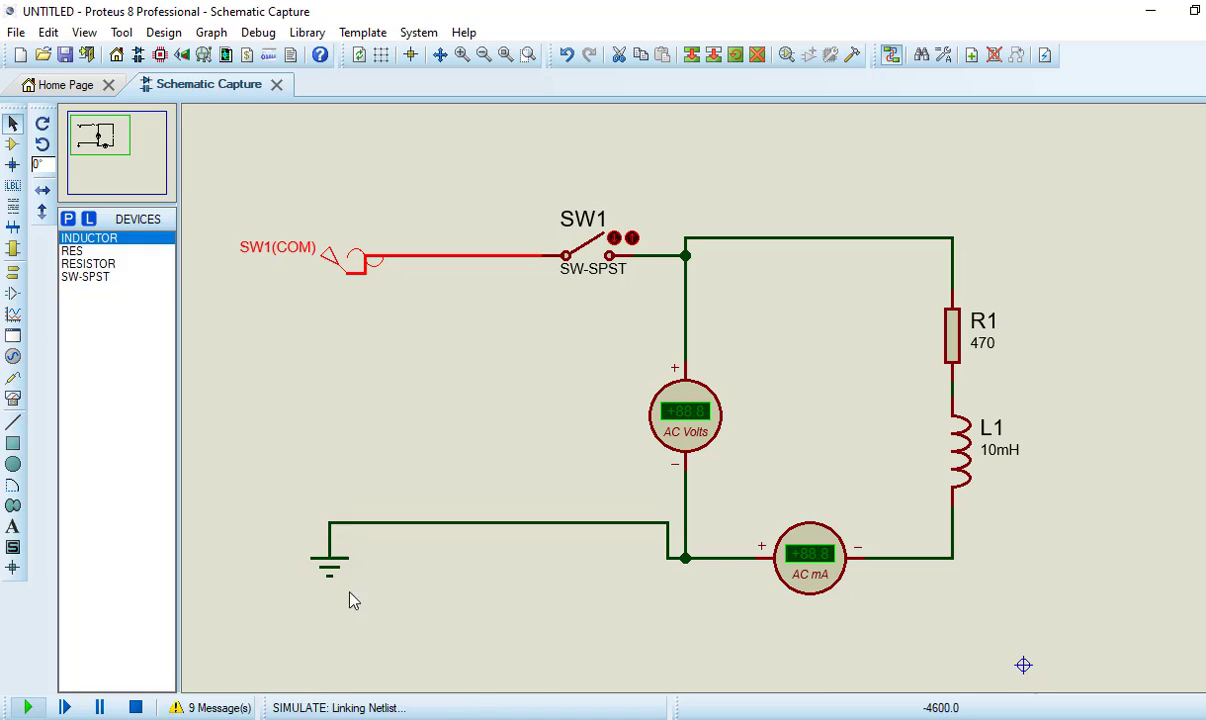
click(615, 241)
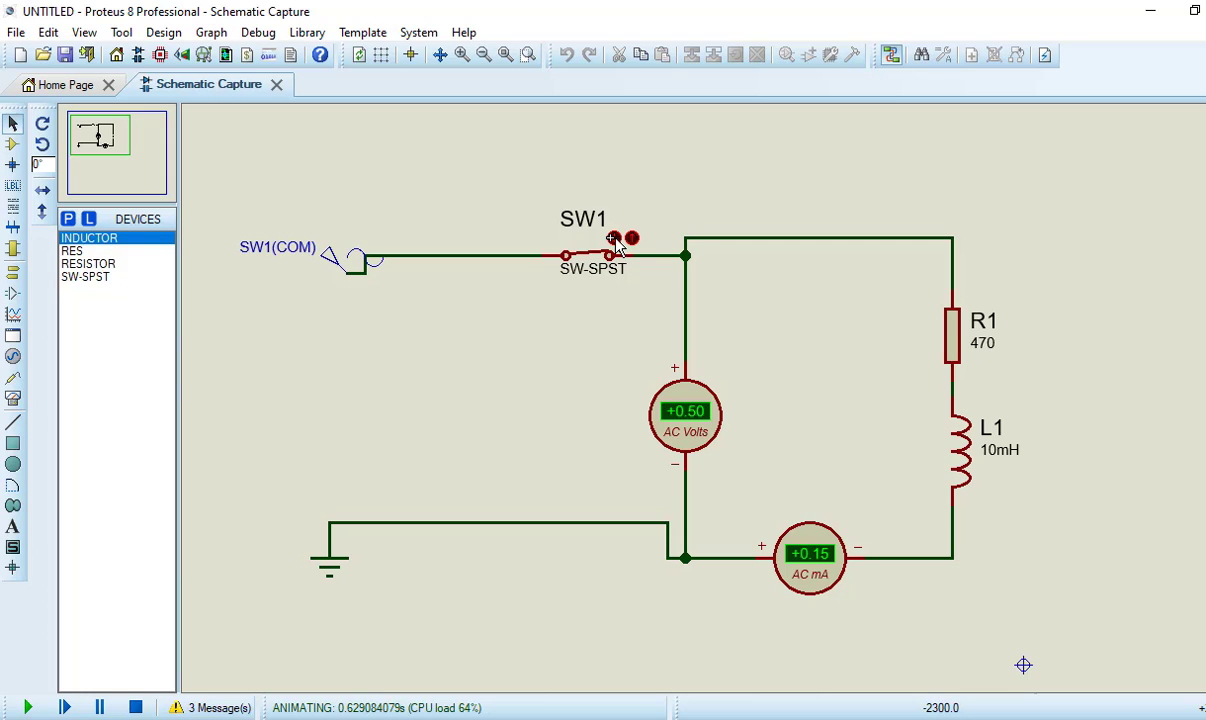
click(614, 239)
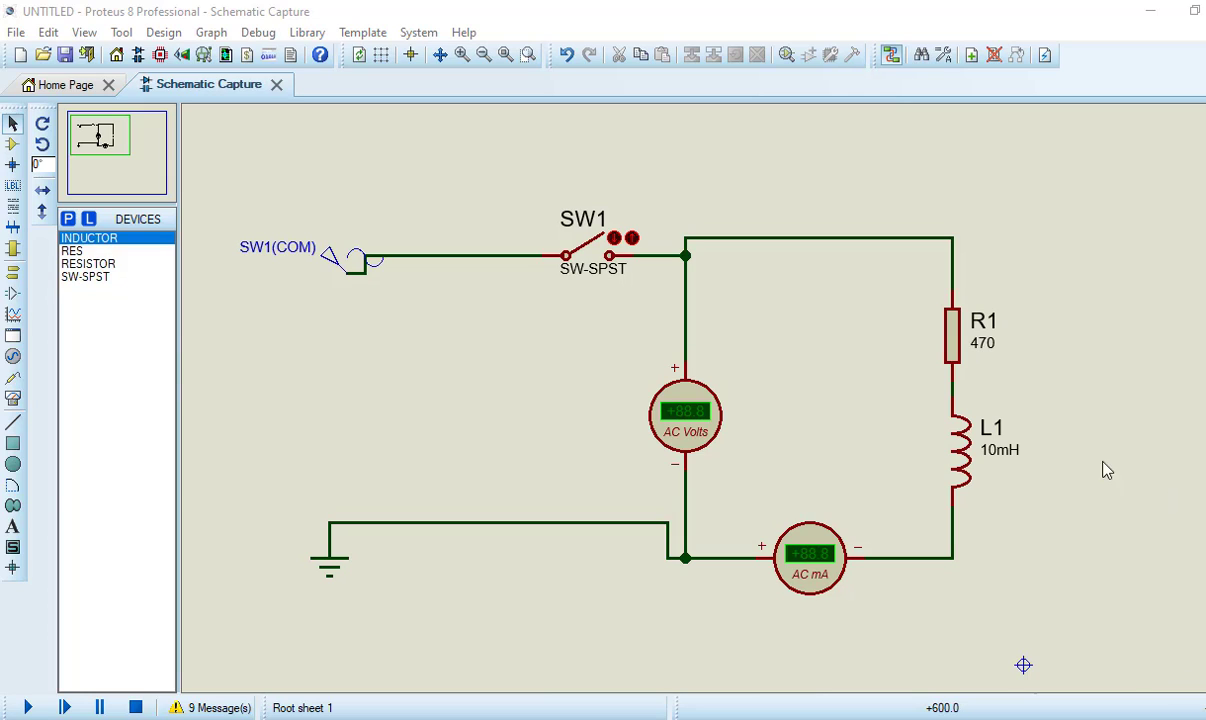
- Delete the wires linking R1 and L1 to each other, to the ammeter and to the voltmeter's positive junction
click(936, 557)
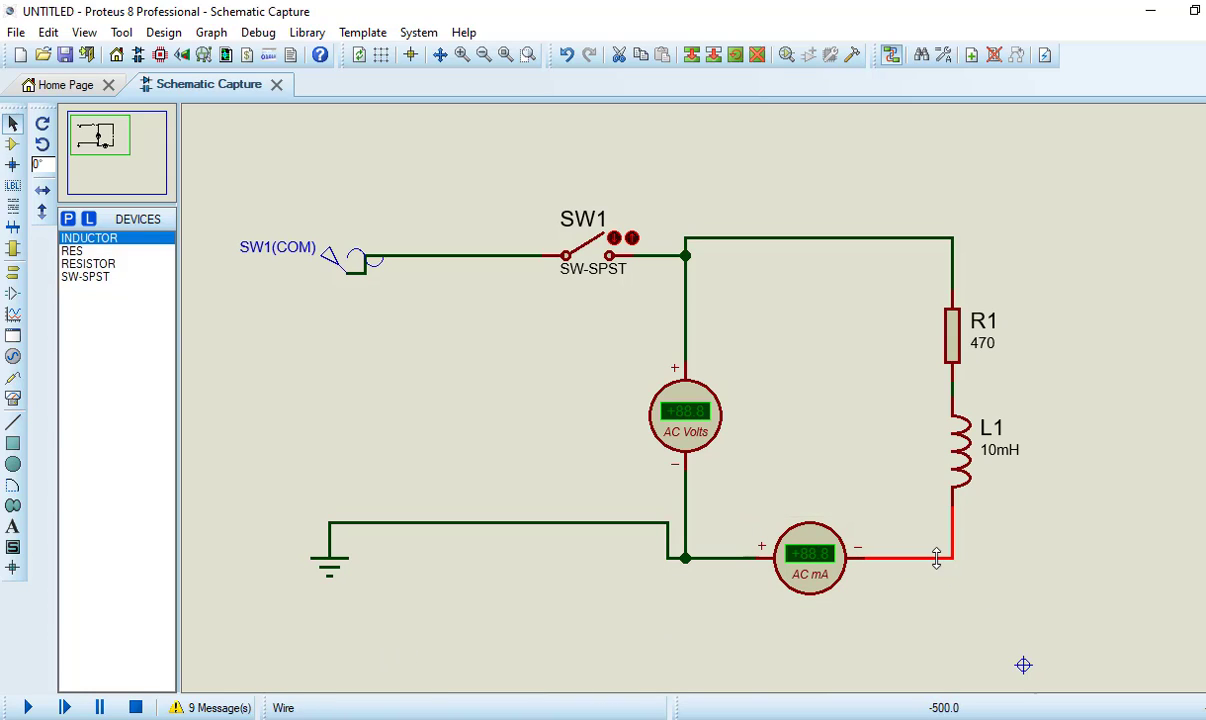
key(Delete)
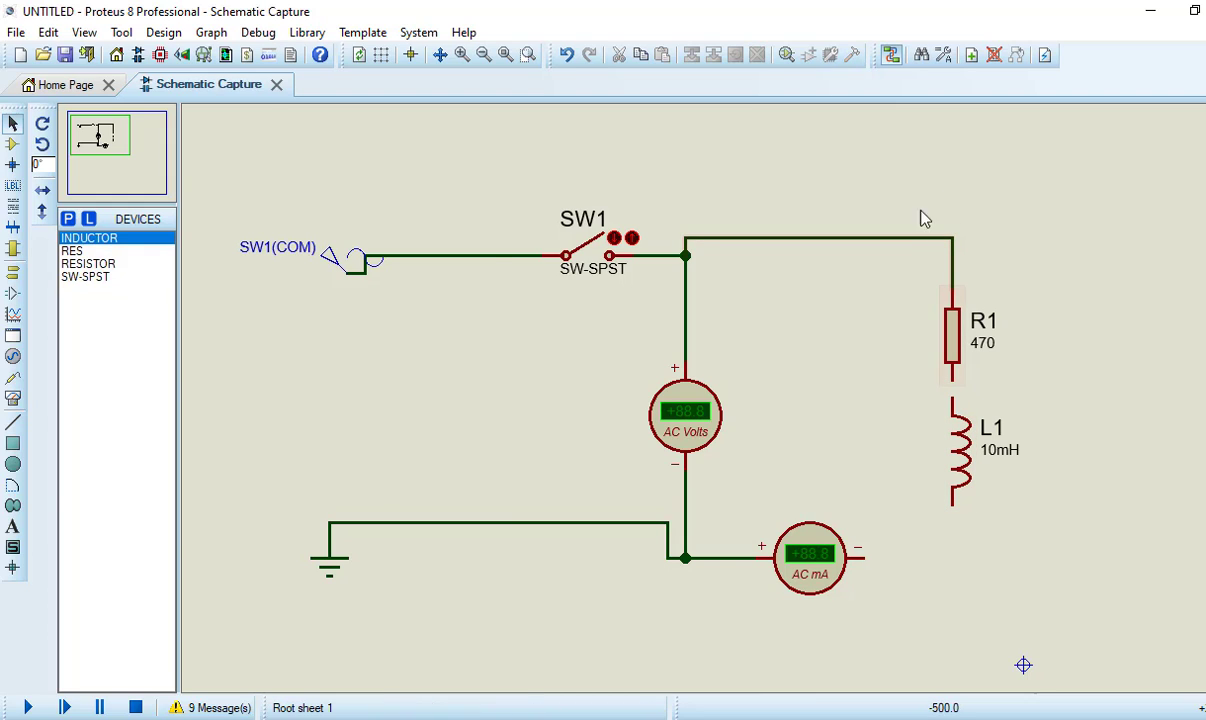
click(912, 237)
key(Delete)
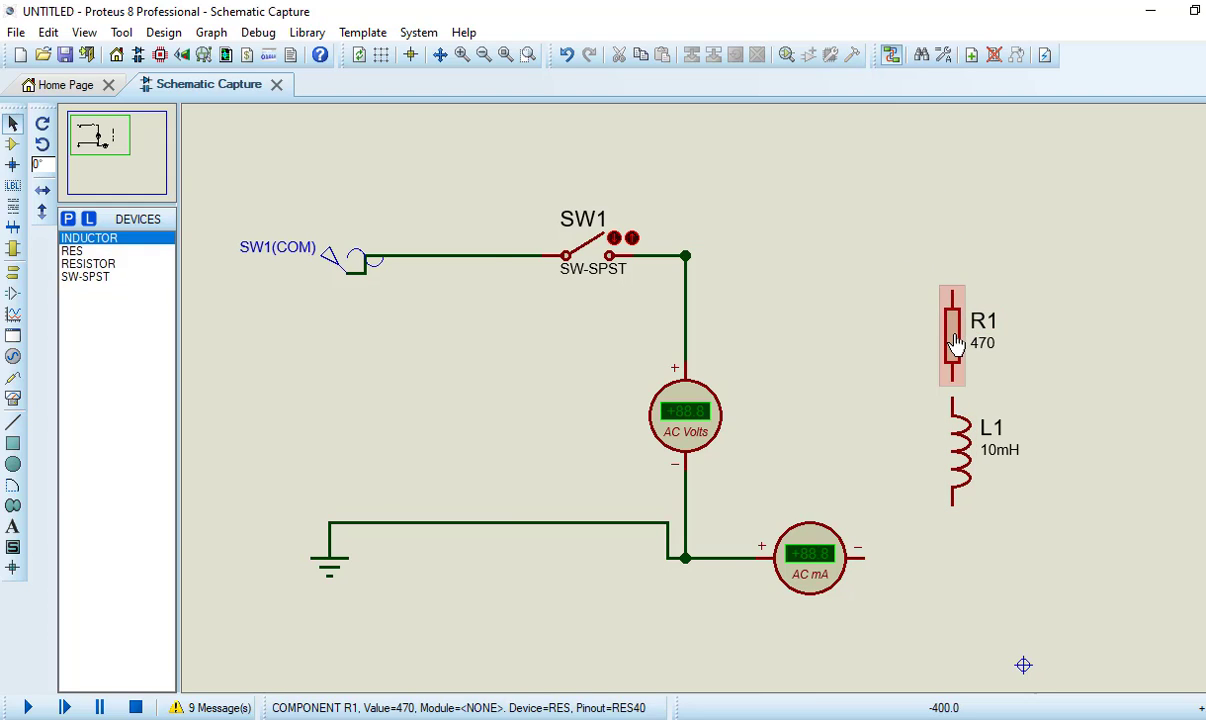
- Swap the positions of R1 and L1 so the inductor sits vertically in line above the resistor
drag(955, 345, 990, 558)
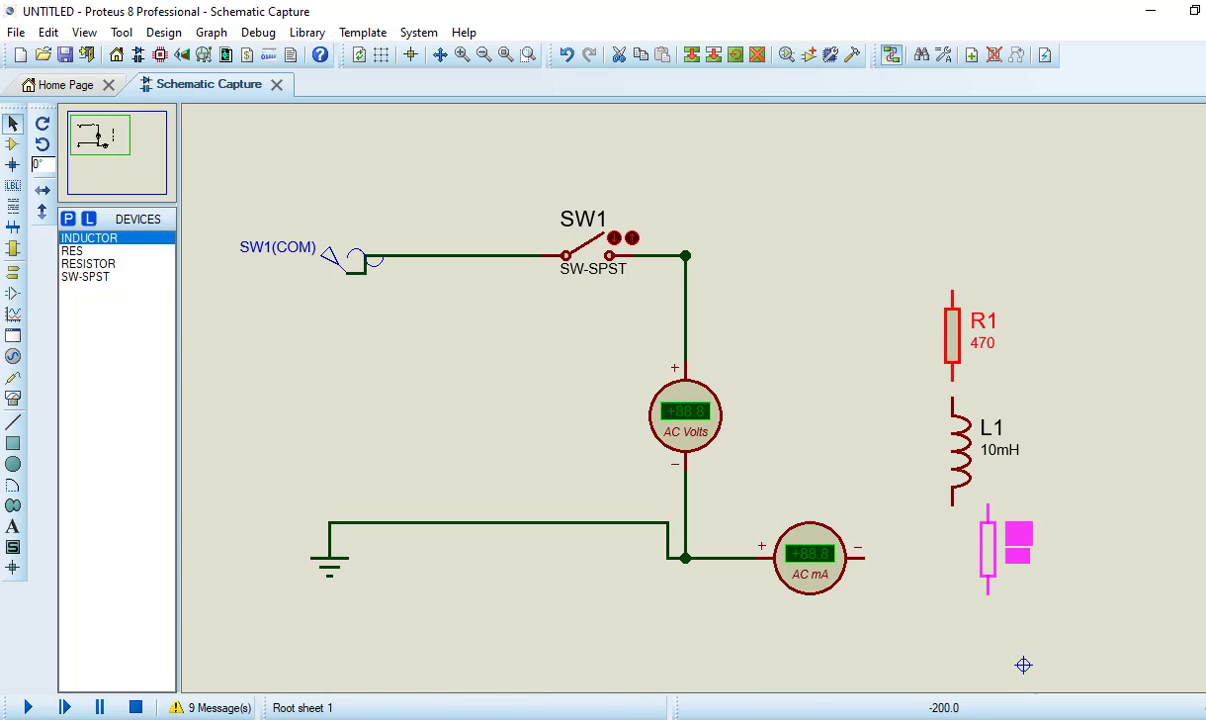
click(957, 470)
drag(957, 470, 957, 344)
click(987, 548)
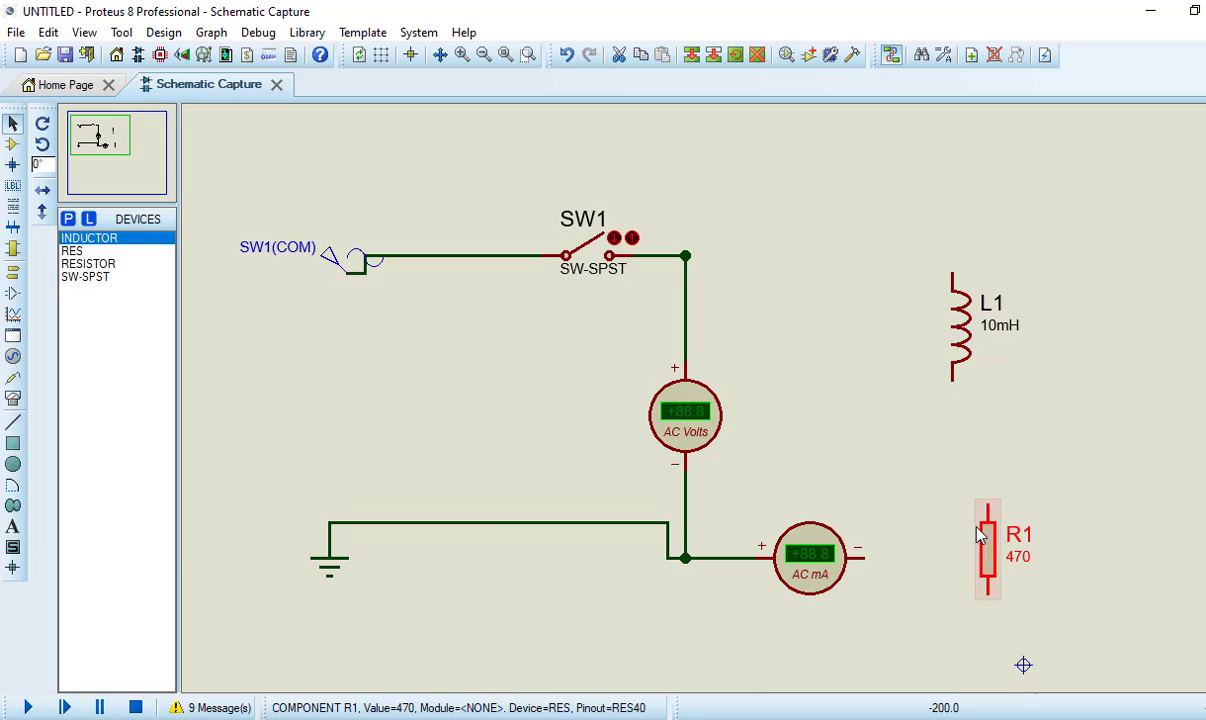
drag(993, 568, 957, 478)
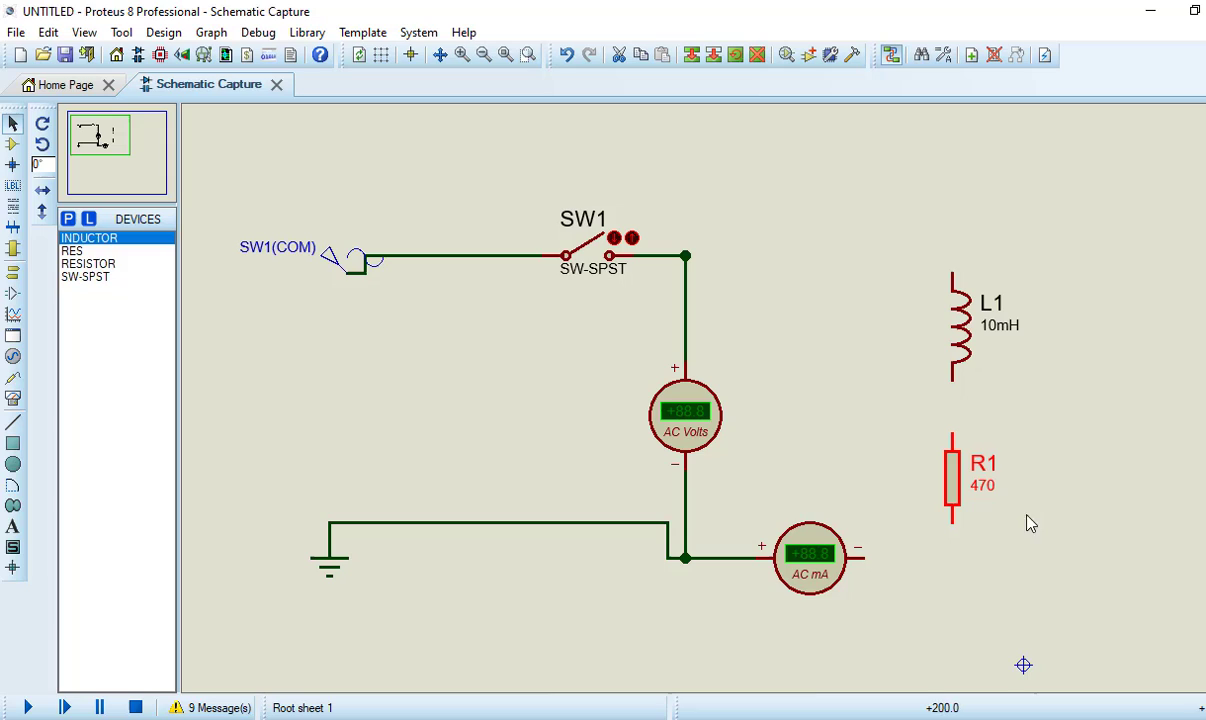
- Wire R1 to the ammeter's negative terminal, L1 to R1, and L1's upper end to the junction beside SW1
click(869, 556)
click(952, 520)
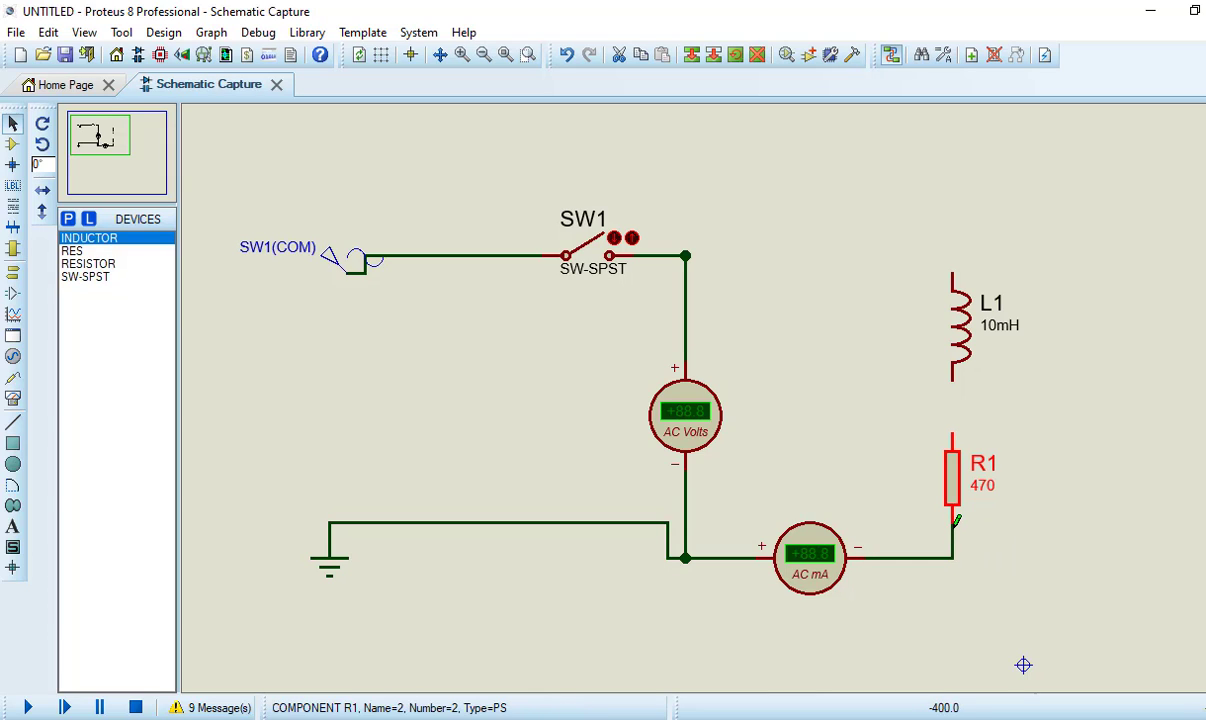
double_click(954, 439)
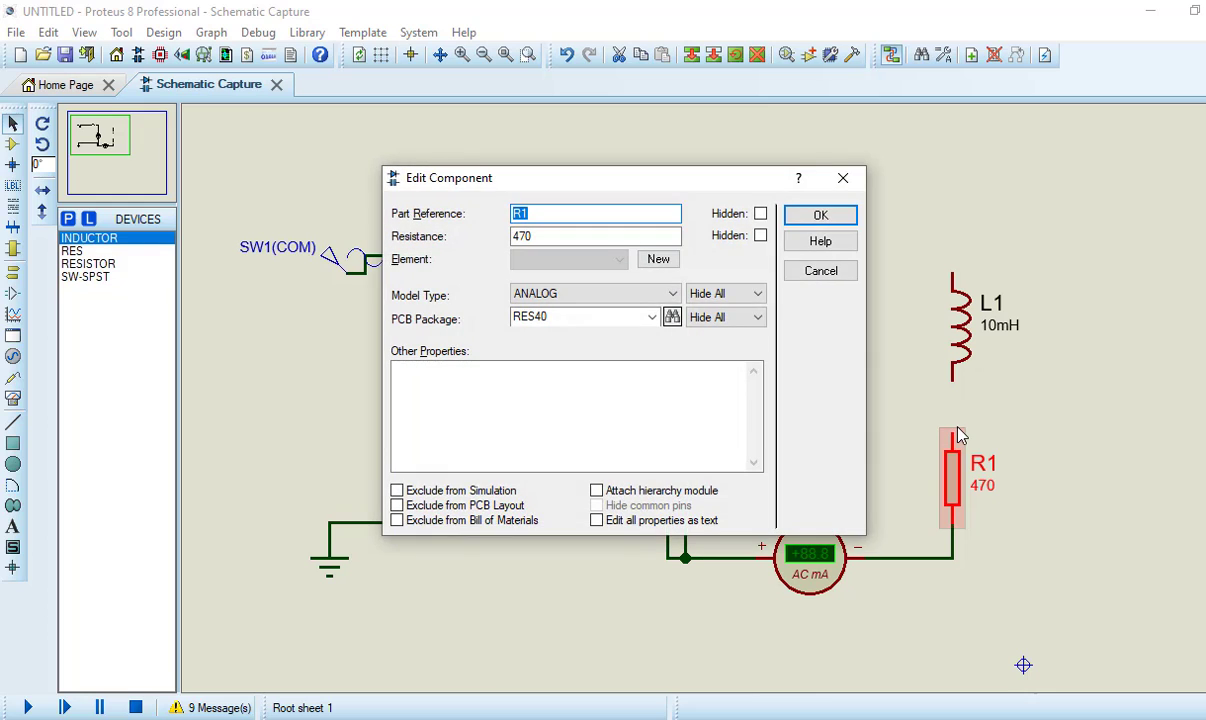
key(Escape)
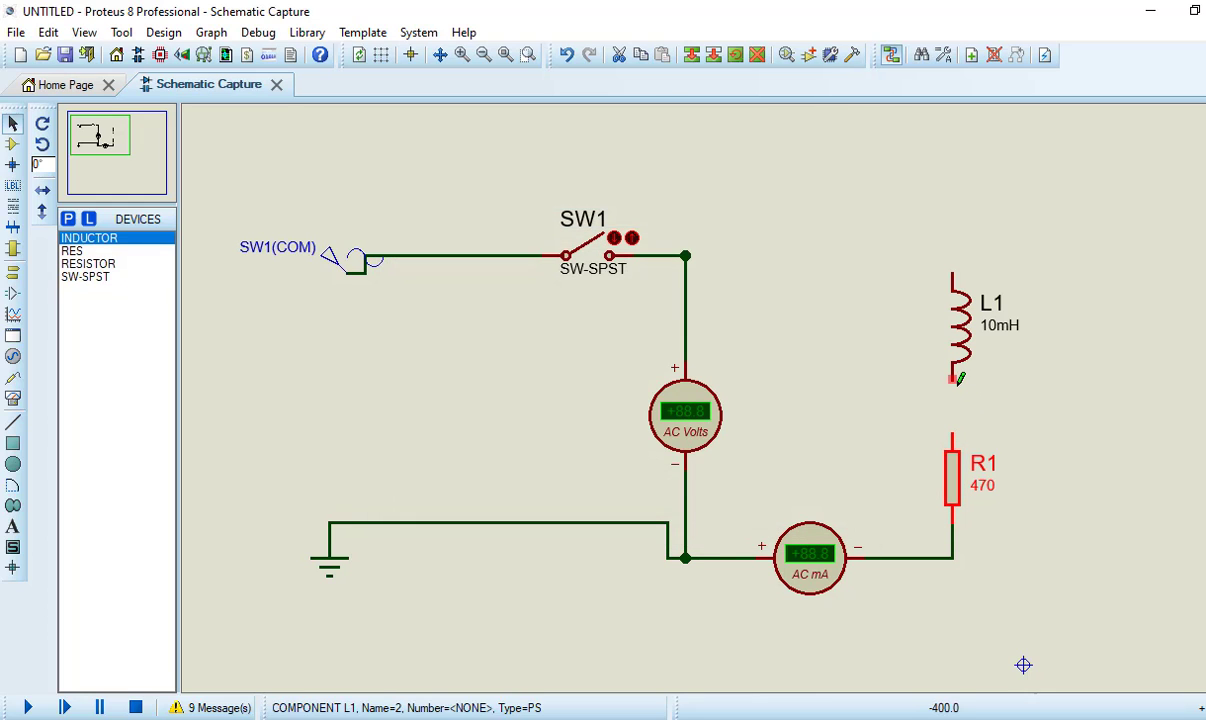
click(955, 380)
click(954, 440)
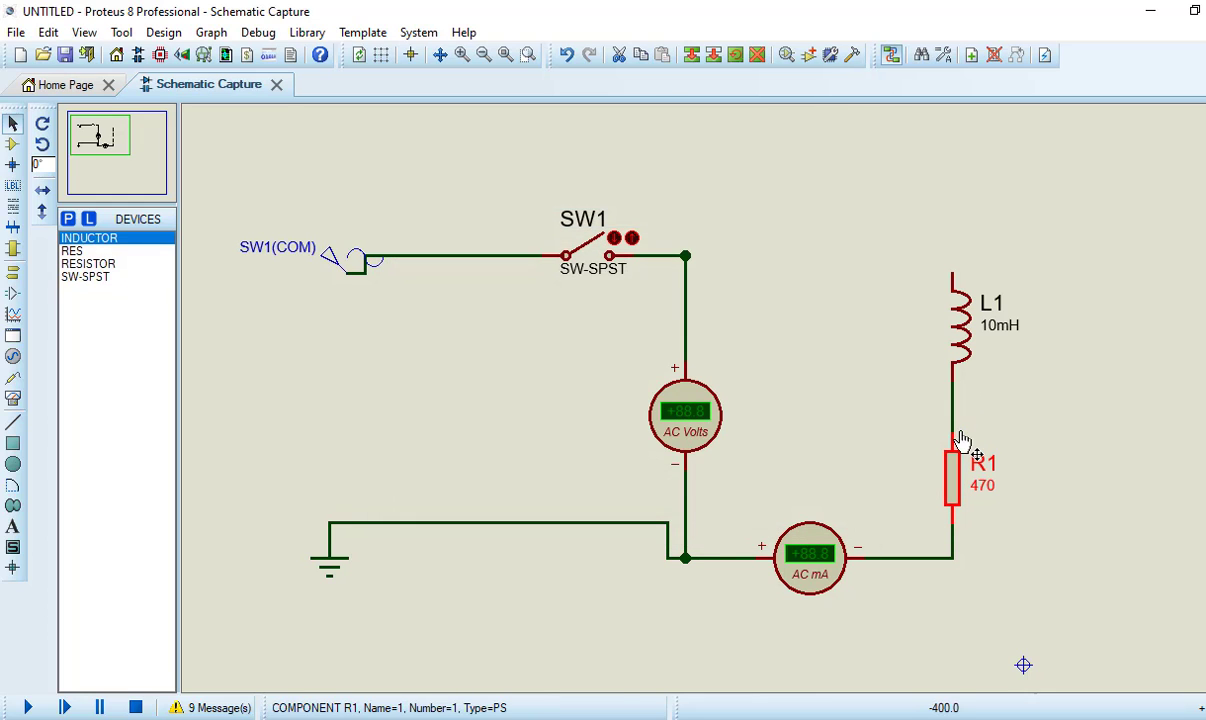
click(954, 270)
click(686, 256)
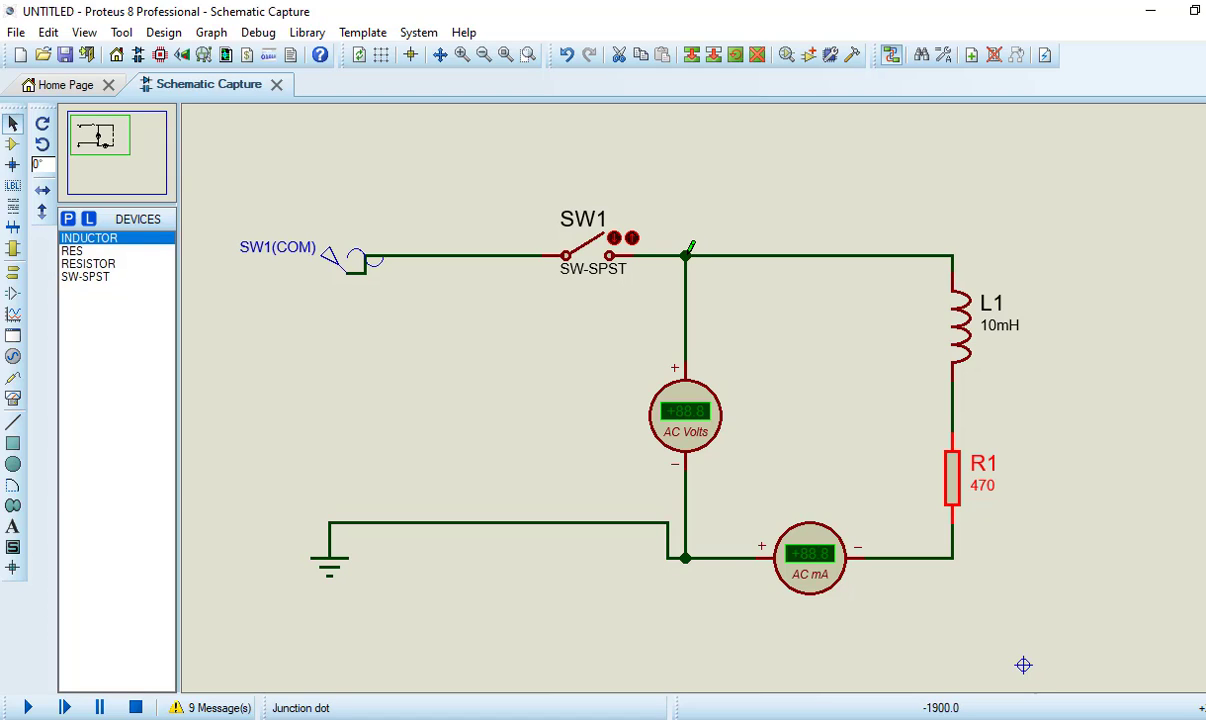
- Place an oscilloscope instrument above and to the right of L1
click(13, 399)
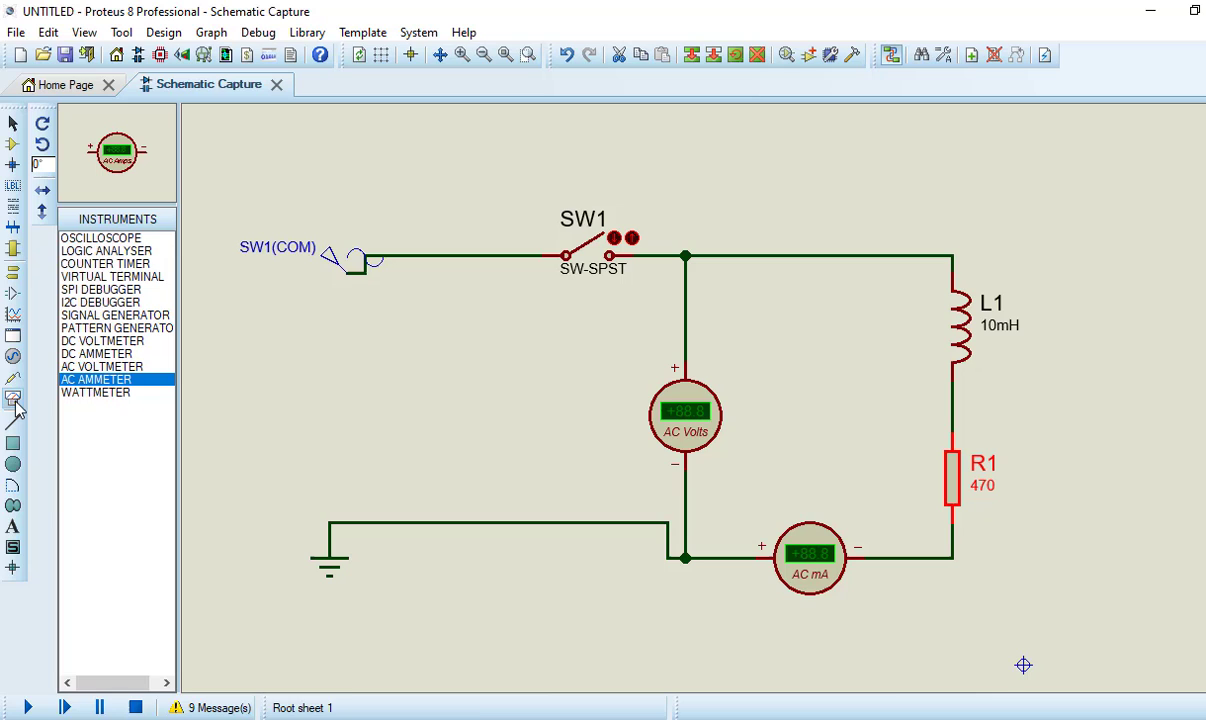
click(120, 239)
drag(1023, 665, 525, 511)
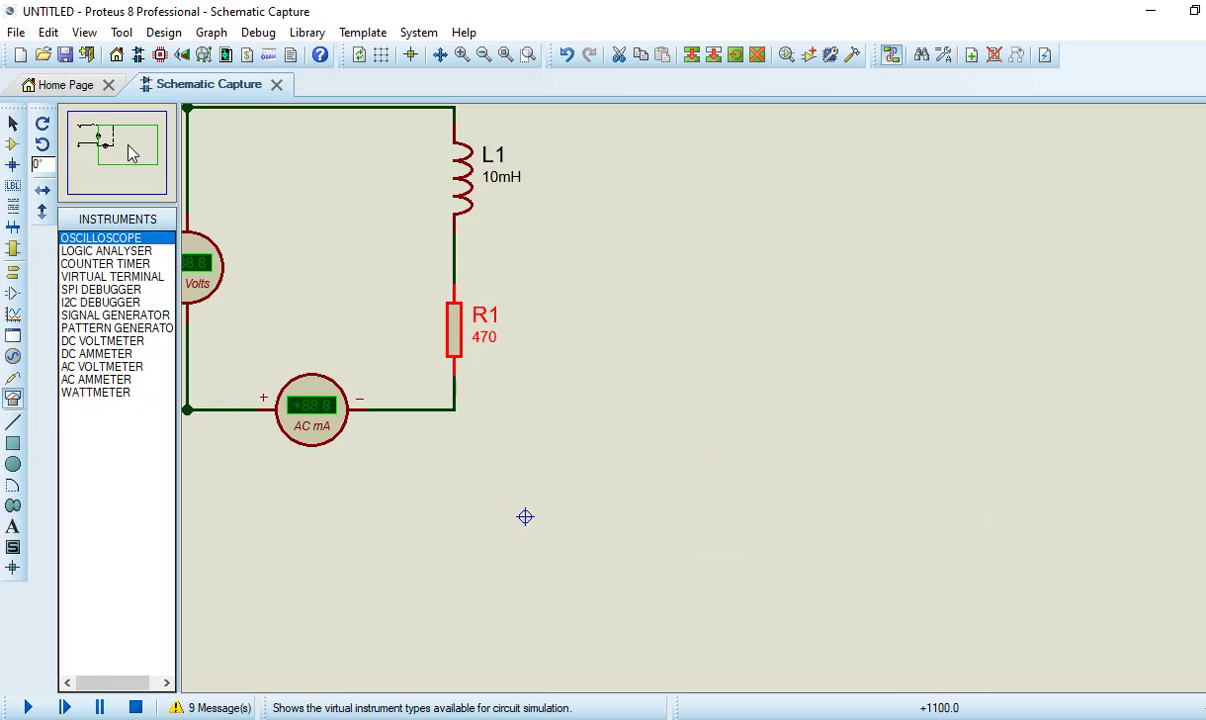
click(159, 159)
click(97, 140)
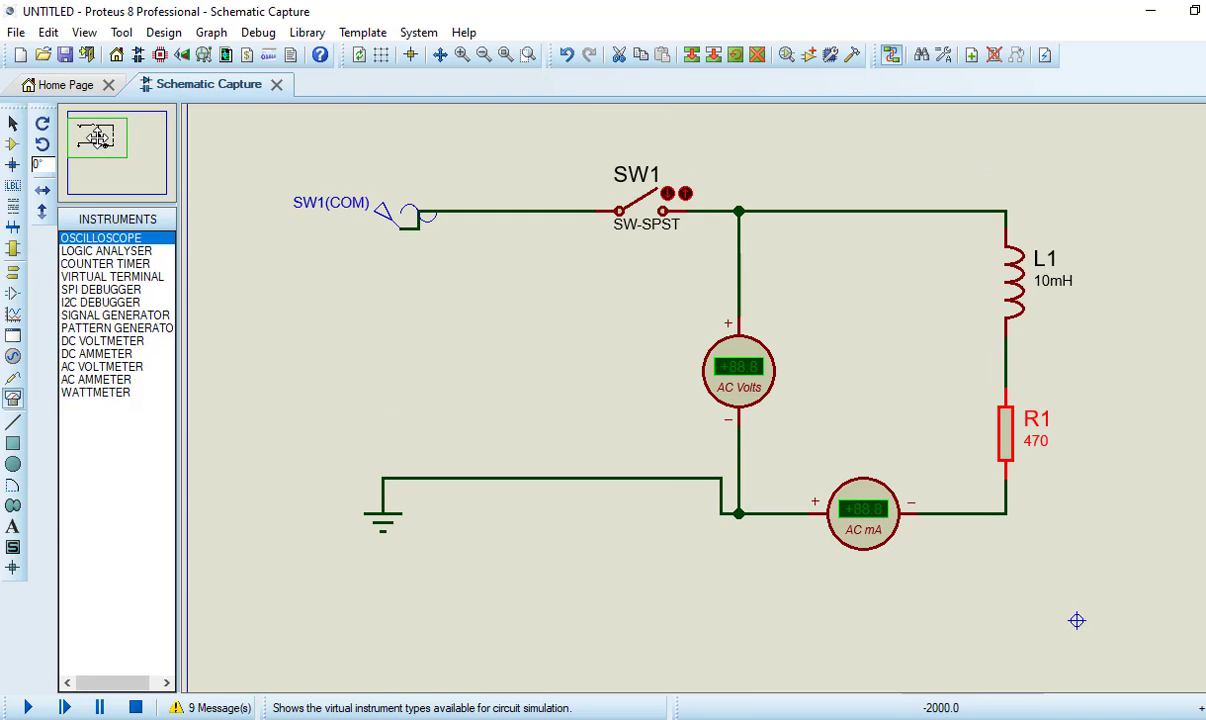
click(118, 166)
click(117, 158)
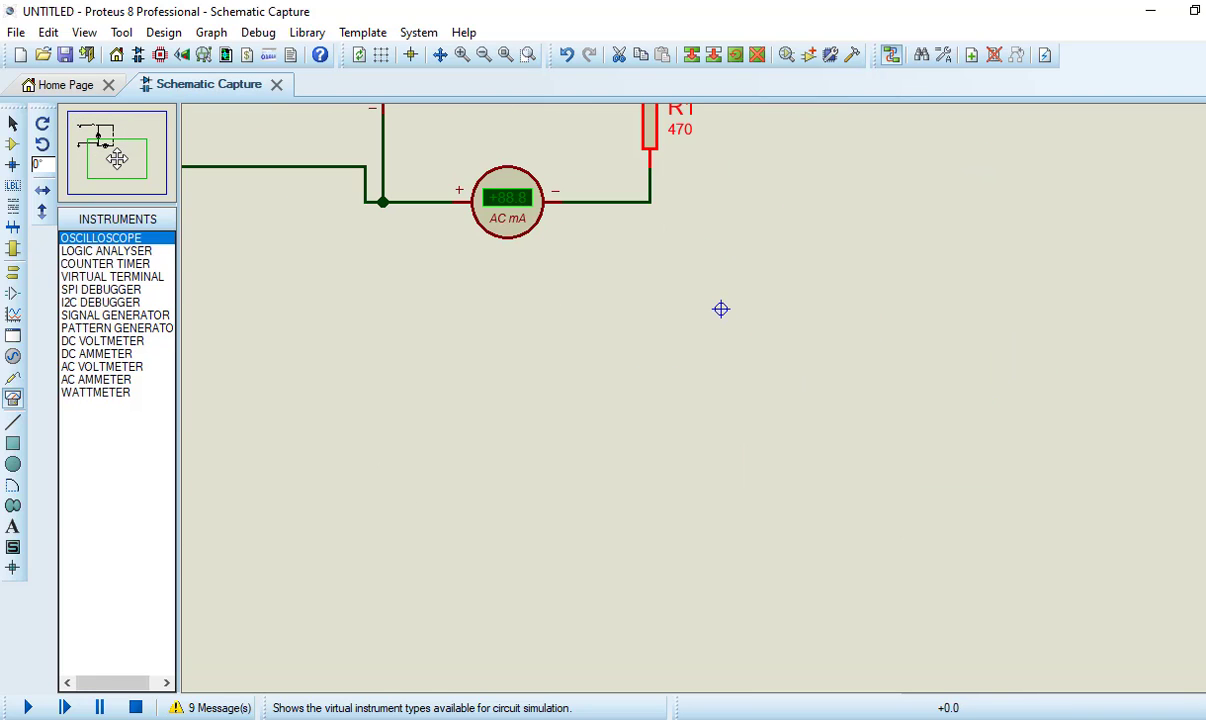
drag(117, 158, 95, 135)
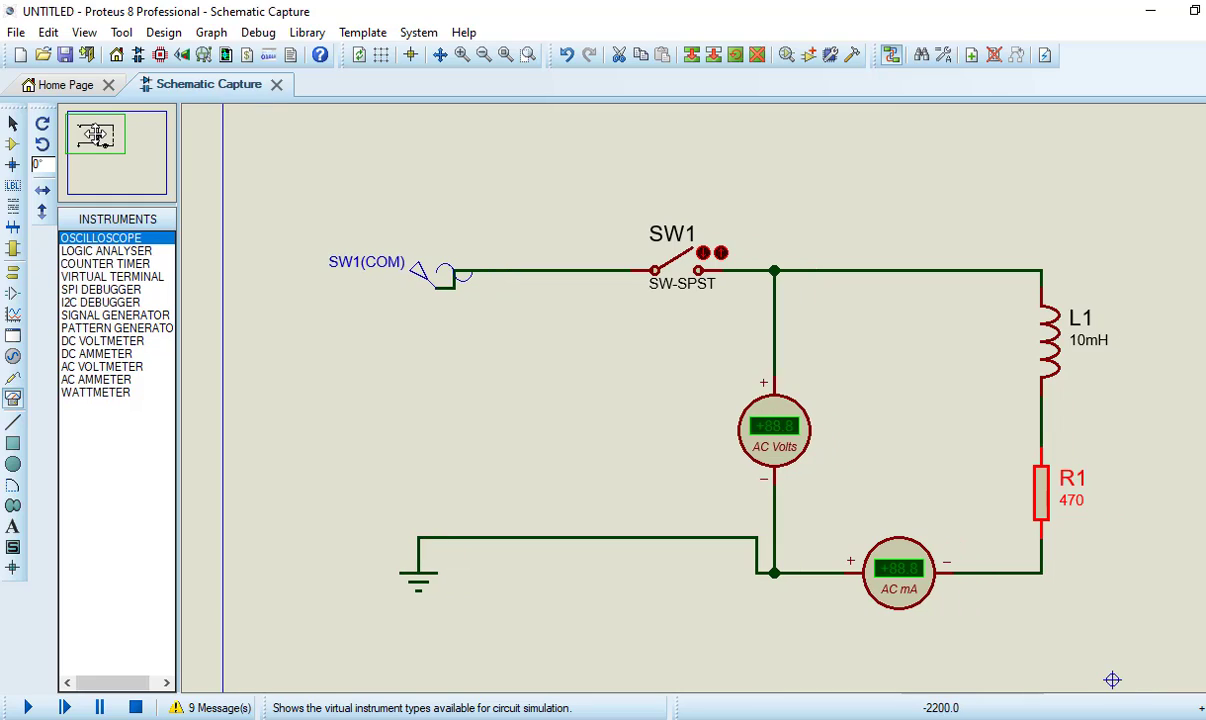
click(95, 135)
click(85, 237)
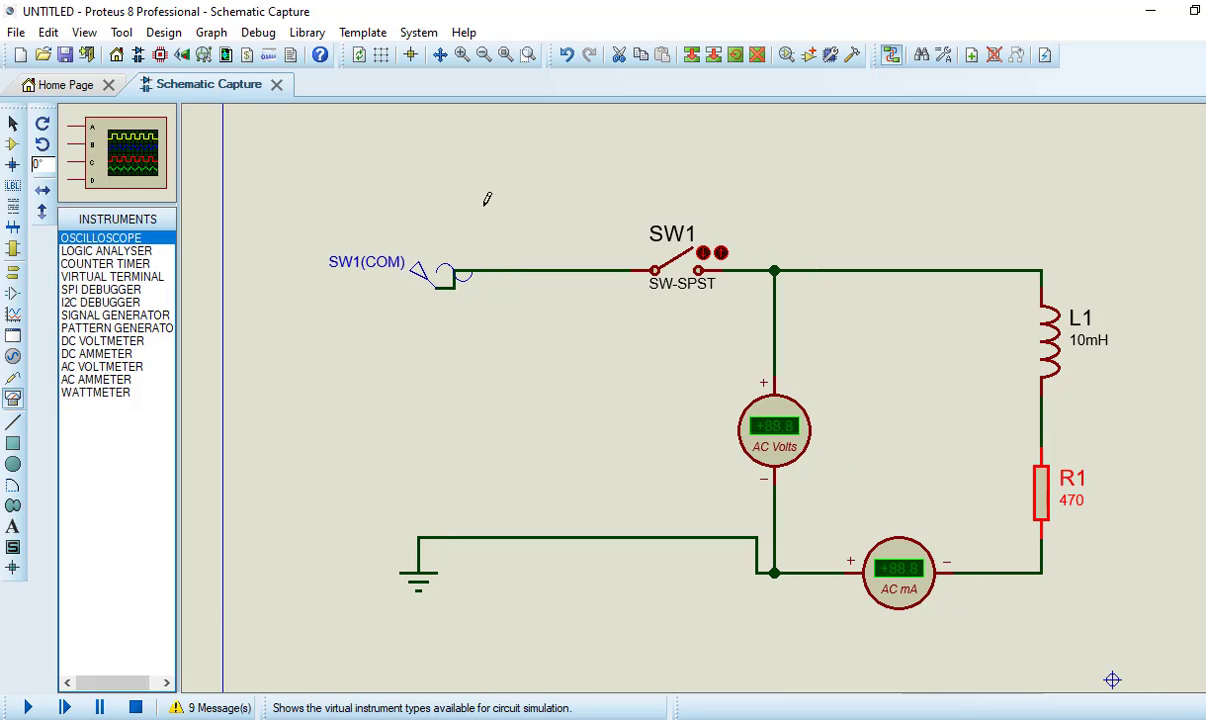
click(1169, 304)
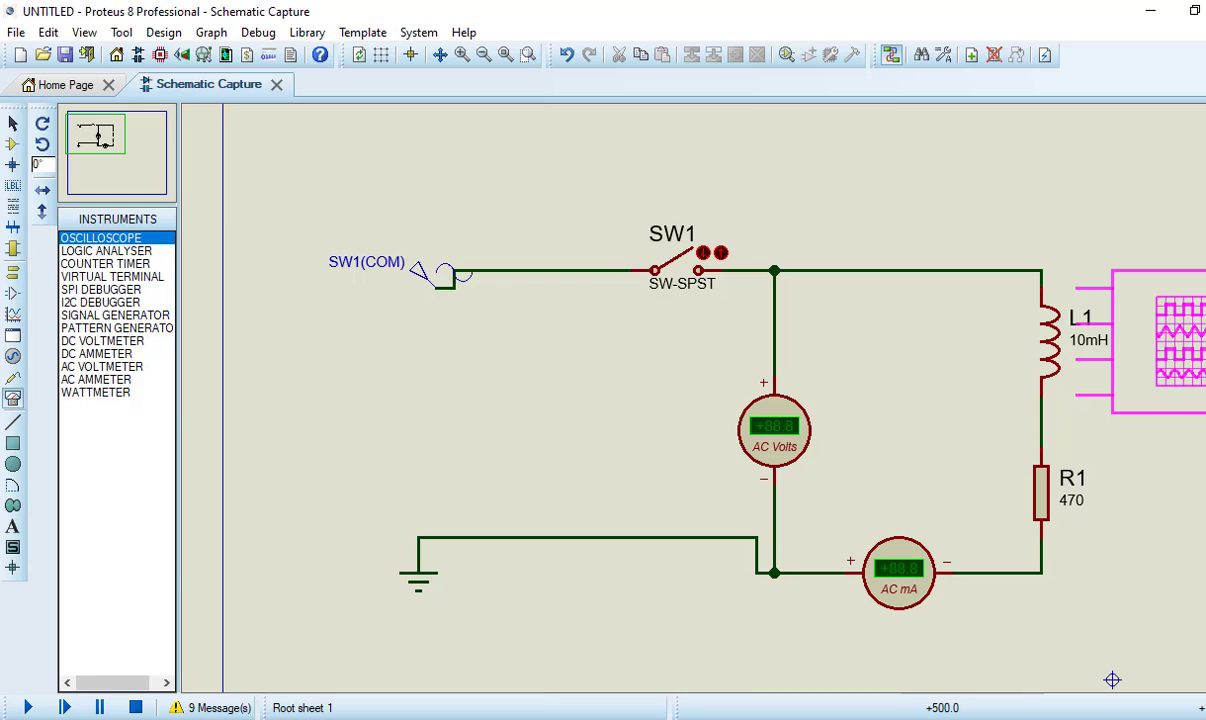
click(1190, 234)
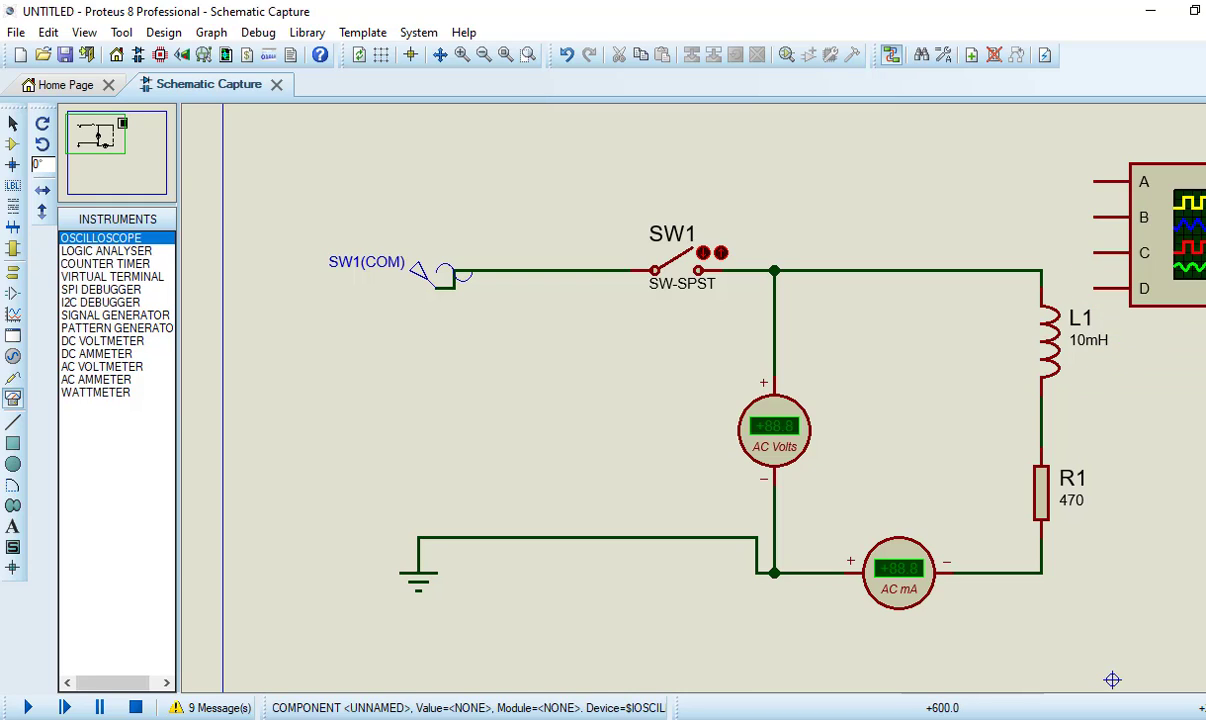
- Wire oscilloscope channel A to the wire between SW1 and L1, and channel B to the node between L1 and R1
click(1096, 180)
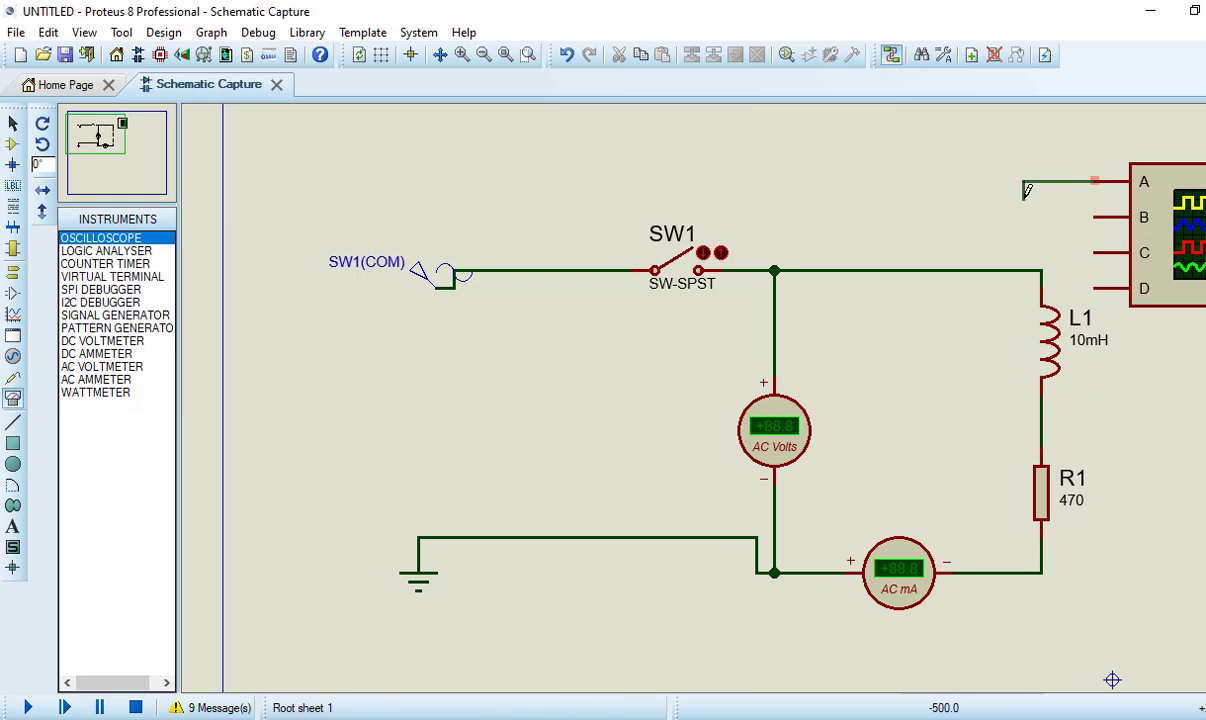
click(1006, 269)
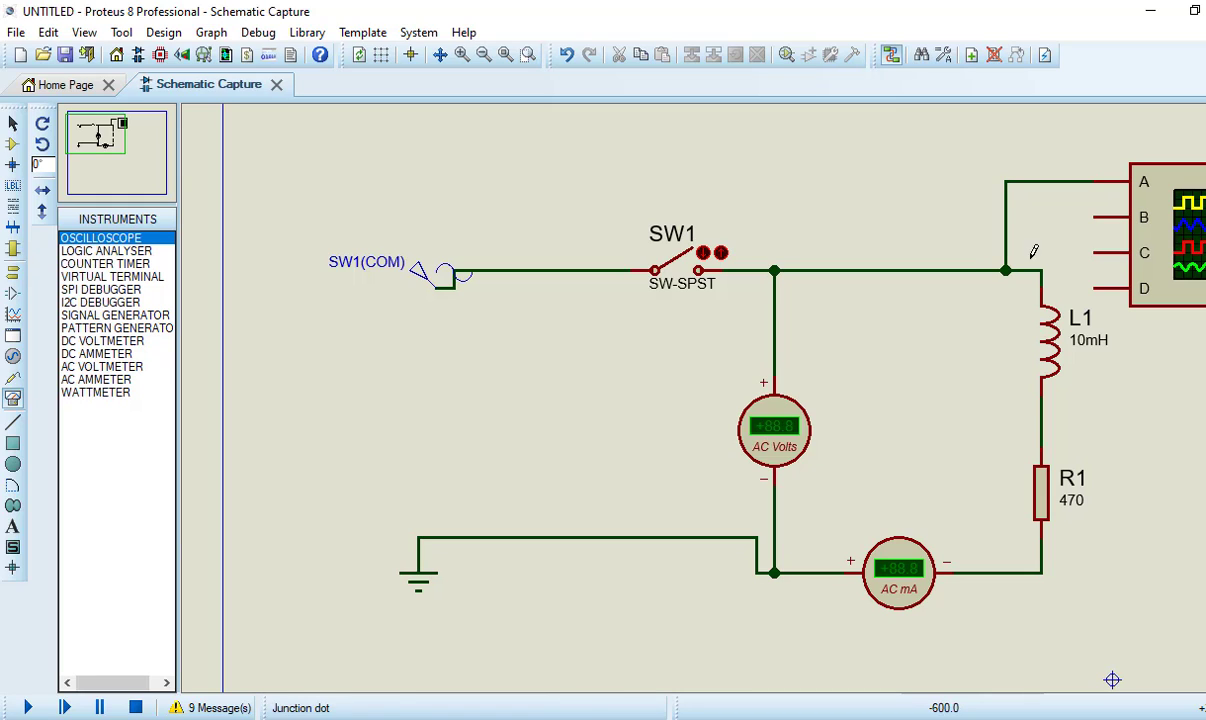
click(1096, 216)
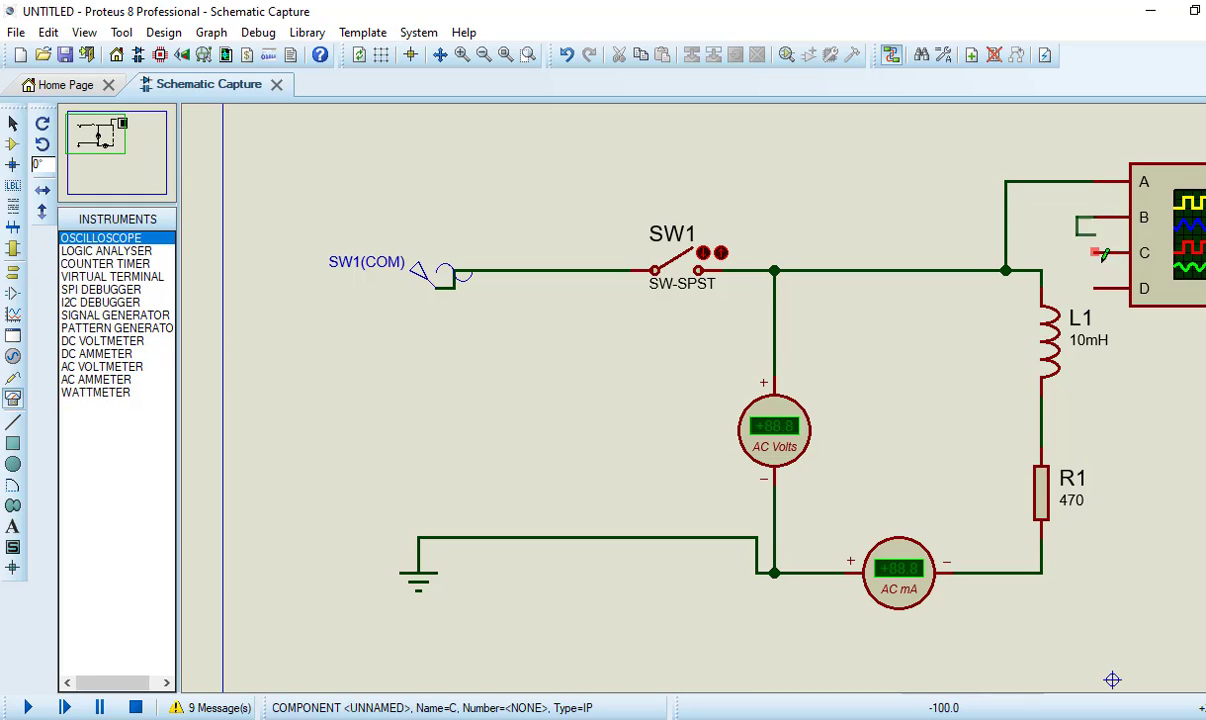
click(1043, 410)
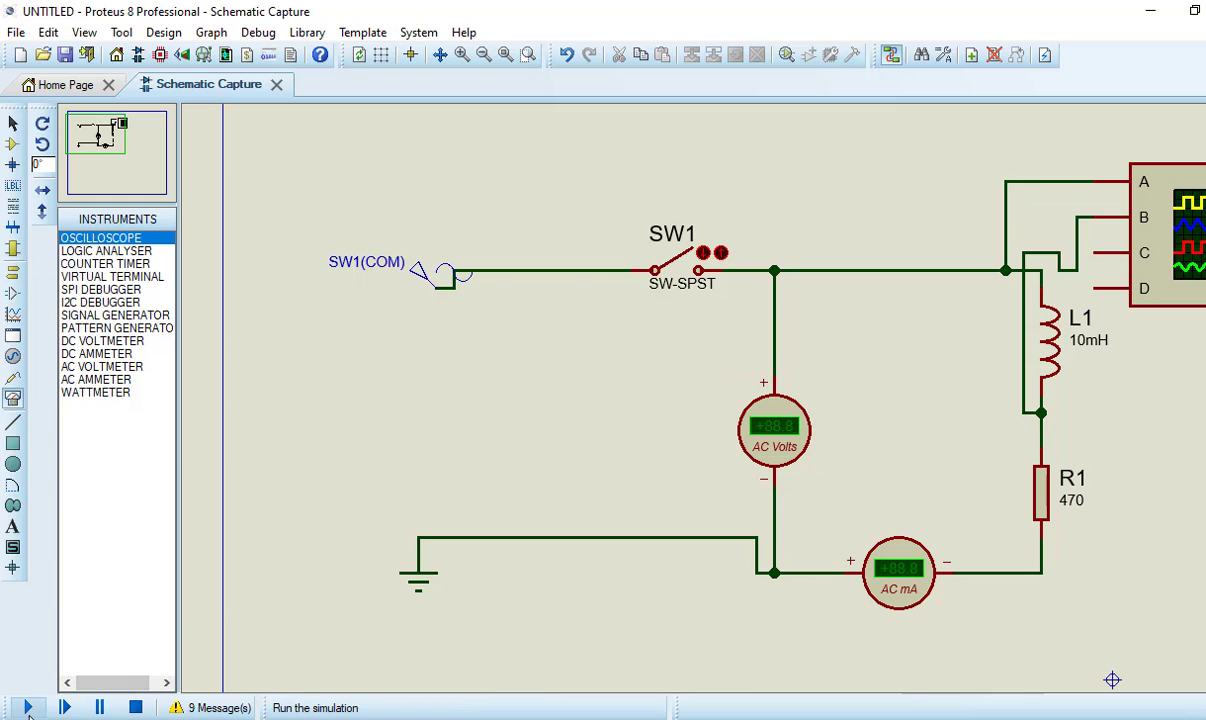
- Run the simulation, move the oscilloscope window clear of the switch, and close SW1
click(28, 707)
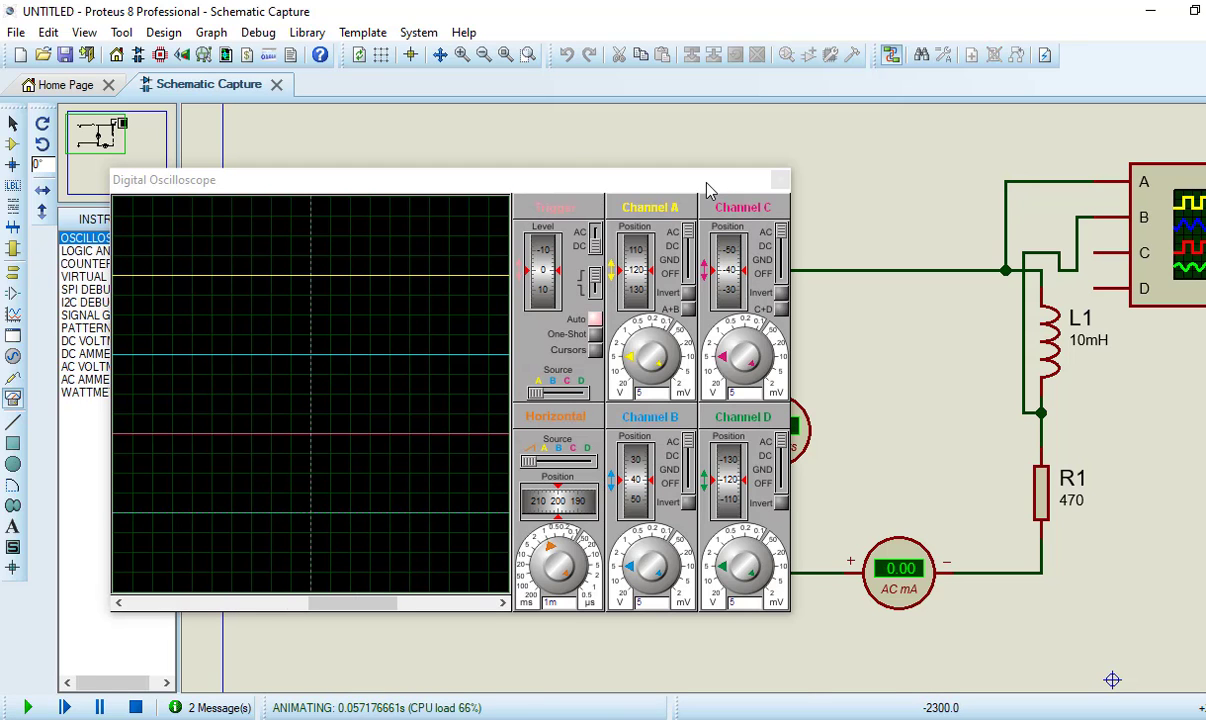
mouse_move(709, 189)
mouse_down()
mouse_move(713, 305)
mouse_move(693, 296)
mouse_move(729, 188)
mouse_up()
click(703, 252)
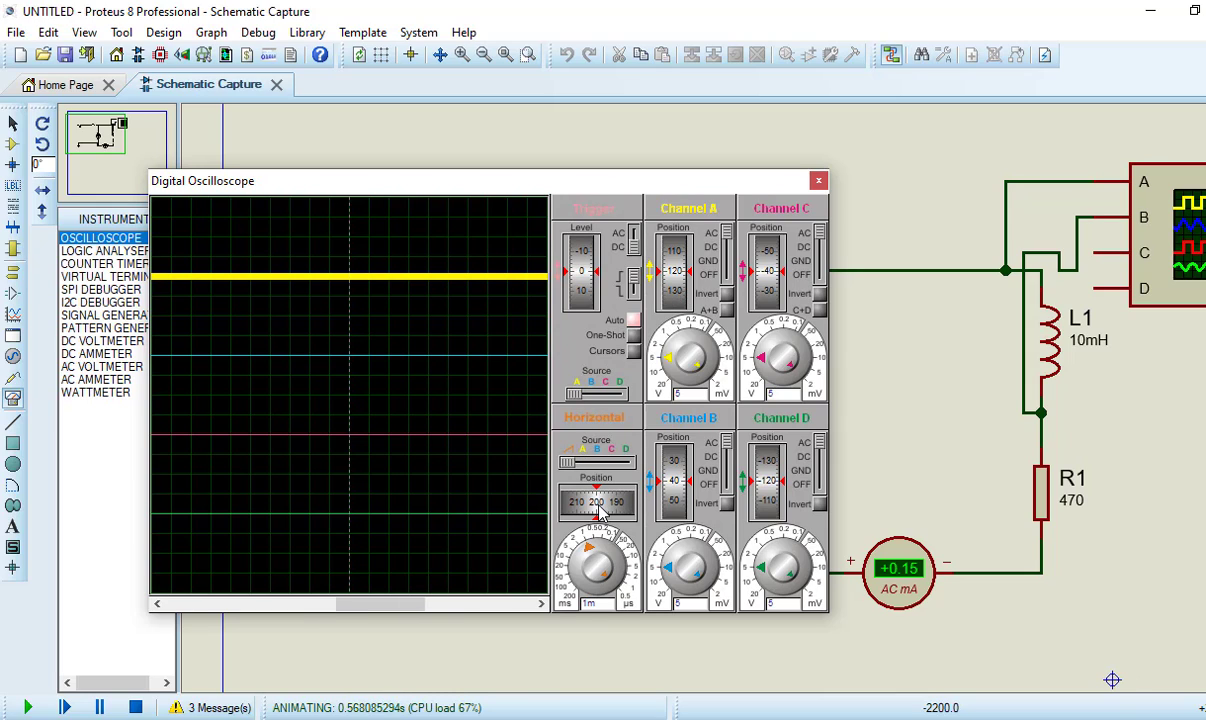
- Set the oscilloscope's horizontal time base to 5 µs and channel A's vertical scale to 0.5 V
drag(600, 512, 628, 555)
click(609, 540)
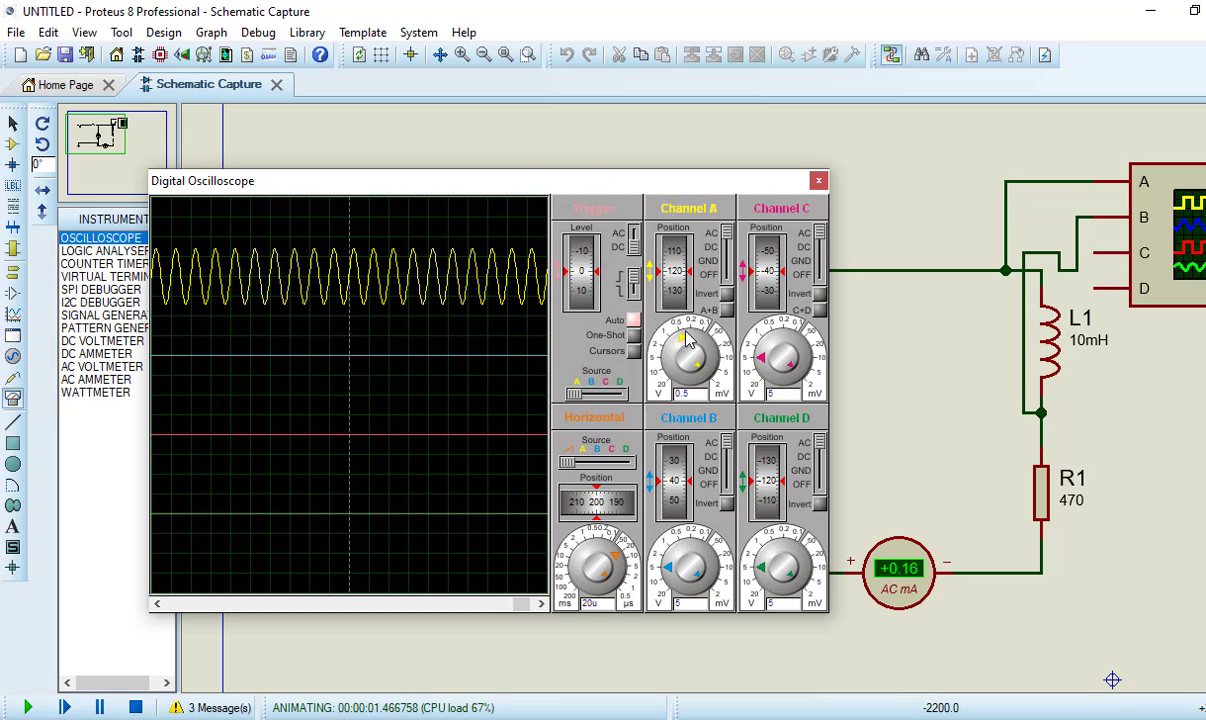
click(631, 580)
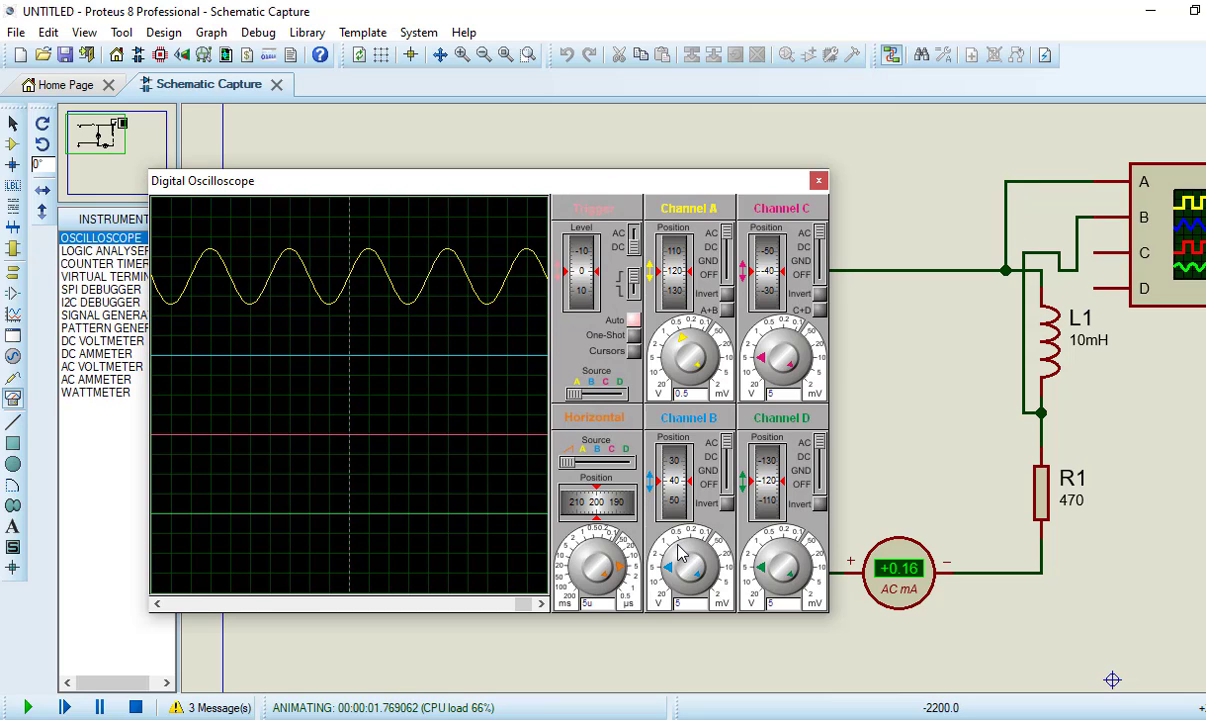
- Set channel B's scale to 50 mV and channel A's to 0.2 V, and shift channel A's position to 40 to overlay channel B
drag(676, 553, 713, 558)
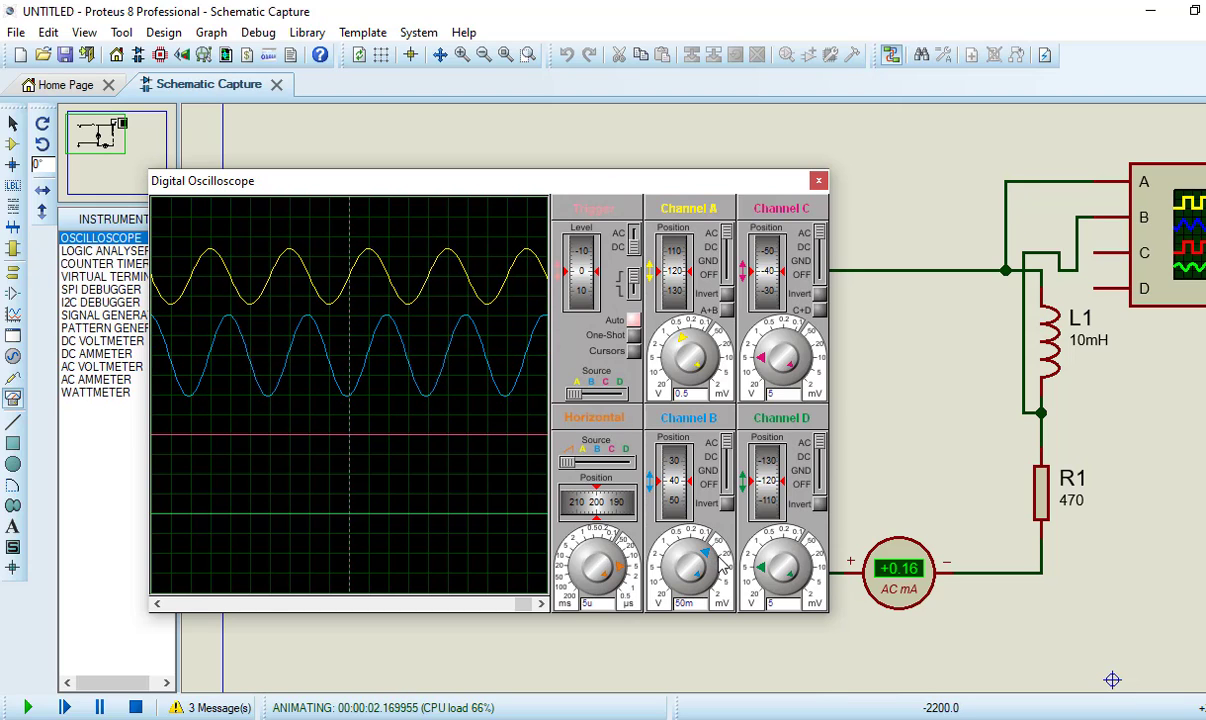
click(707, 341)
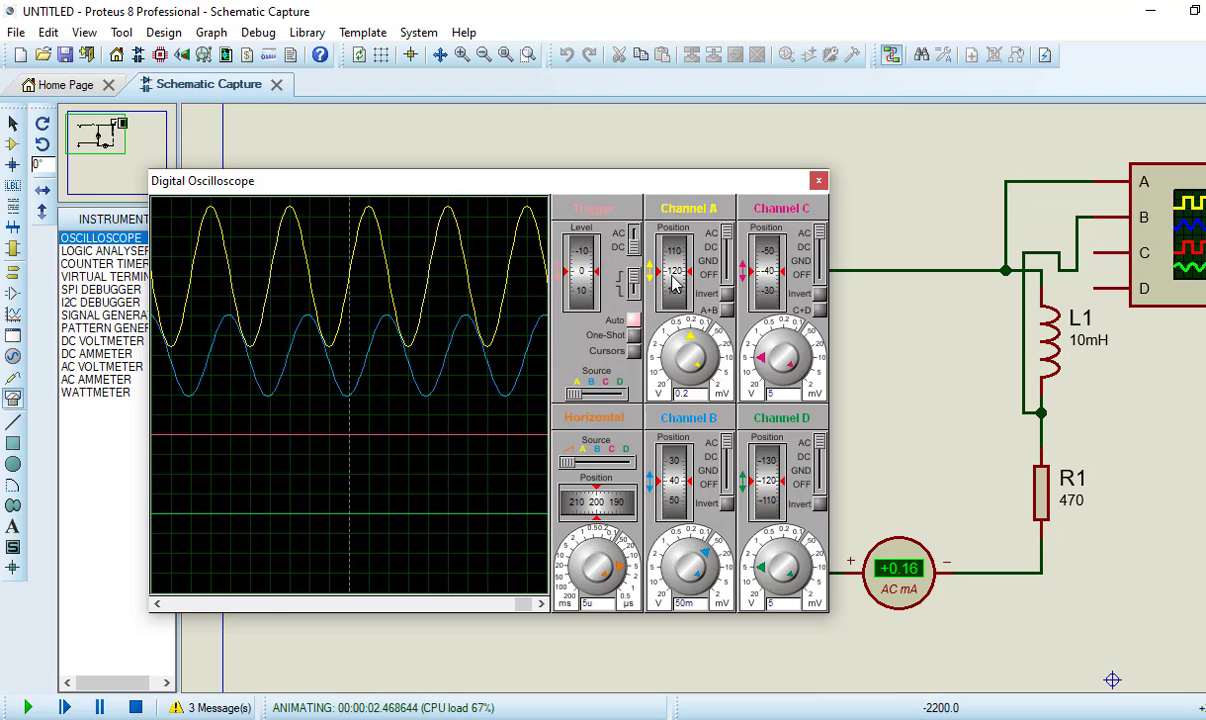
drag(676, 287, 678, 328)
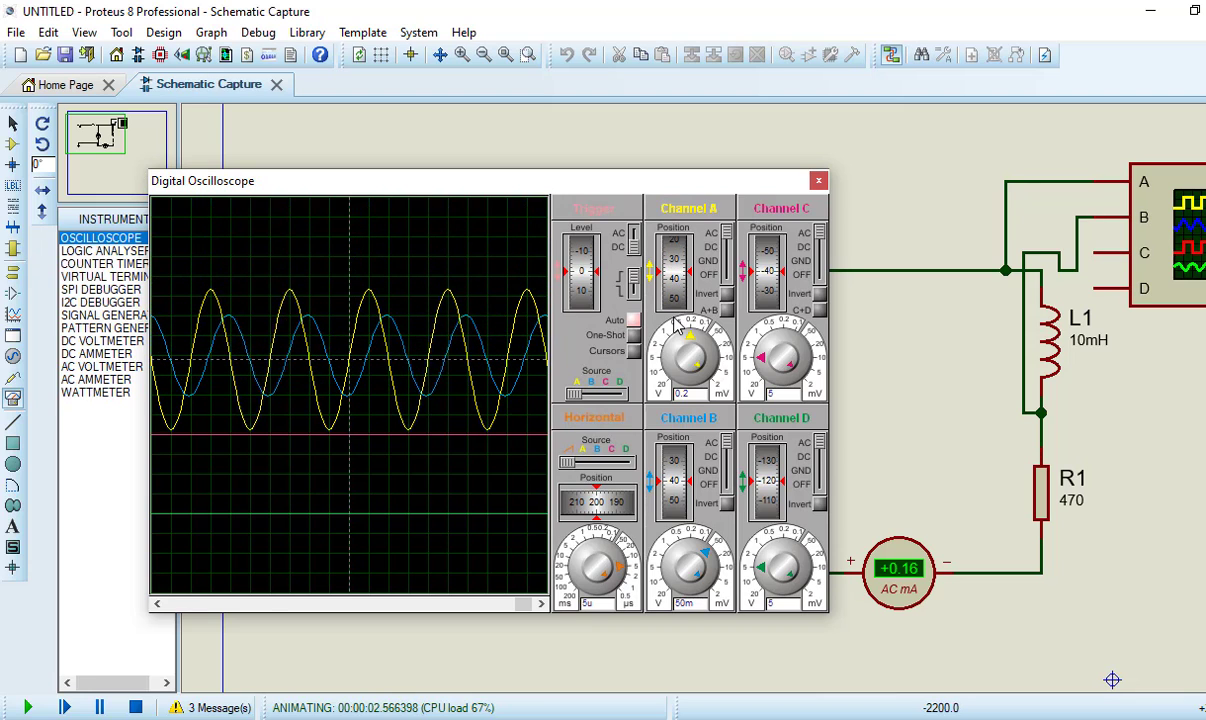